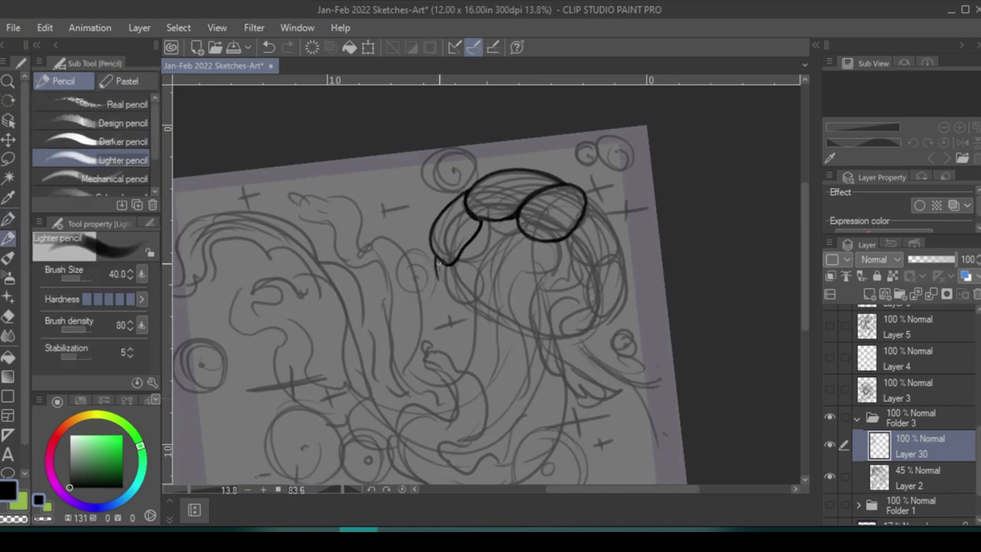
Ink the tapered end segment of the ring over the sketch, undo the stray stroke beside it, and save the drawing
mouse_move(452, 227)
left_mouse_down()
mouse_move(434, 263)
mouse_move(478, 299)
left_mouse_up()
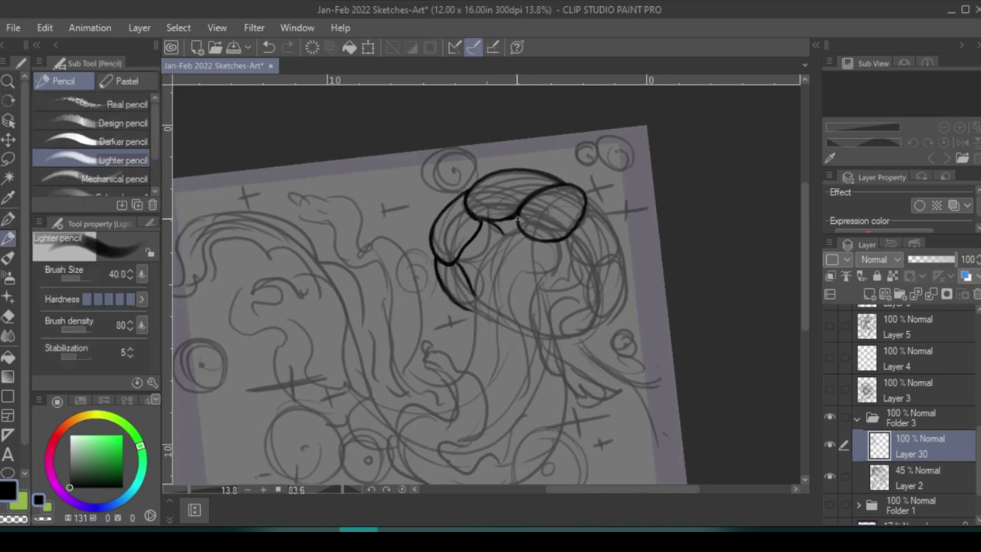
key("ctrl+z")
key("ctrl+s")
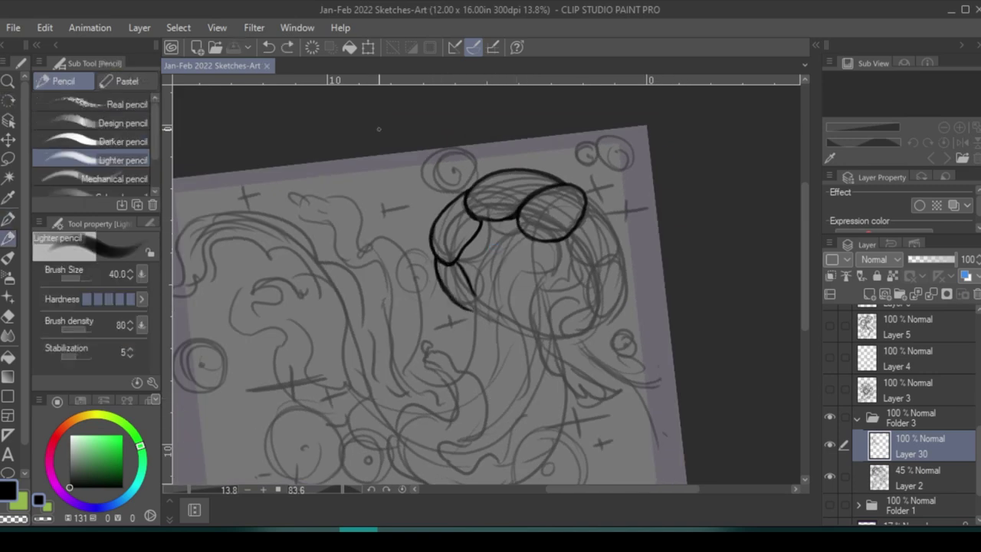
Ink the hair's long edge, the small forked lock and the remaining ring segments over the sketch
mouse_move(508, 230)
left_mouse_down()
mouse_move(474, 334)
mouse_move(558, 353)
left_mouse_up()
mouse_move(536, 267)
left_mouse_down()
mouse_move(526, 311)
mouse_move(610, 416)
mouse_move(642, 402)
left_mouse_up()
mouse_move(553, 341)
left_mouse_down()
mouse_move(587, 383)
mouse_move(644, 397)
mouse_move(560, 381)
left_mouse_up()
left_click_drag(543, 303, 552, 332)
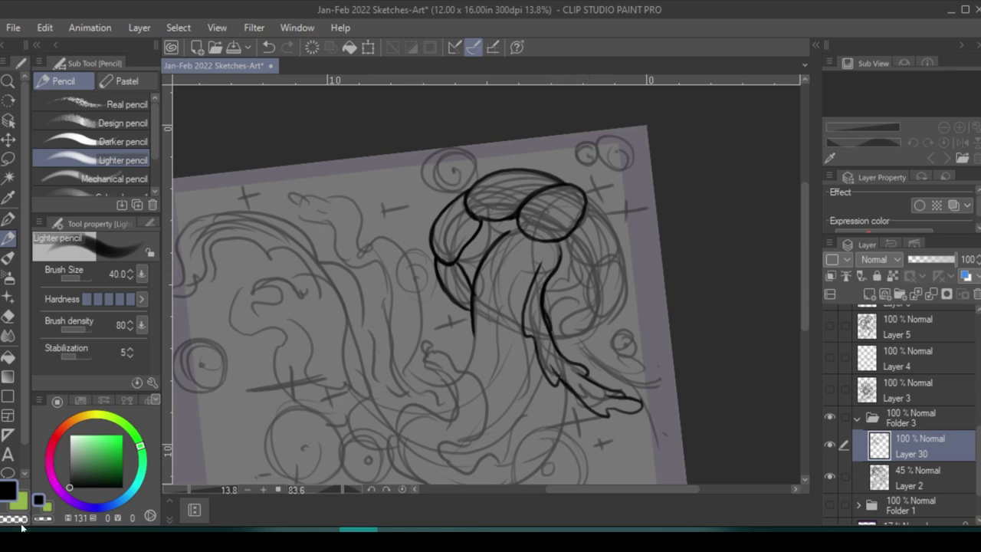
key("ctrl+z")
mouse_move(563, 239)
left_mouse_down()
mouse_move(588, 202)
mouse_move(609, 222)
mouse_move(614, 246)
mouse_move(586, 303)
mouse_move(595, 317)
mouse_move(582, 311)
mouse_move(598, 326)
mouse_move(568, 250)
mouse_move(574, 279)
mouse_move(587, 276)
mouse_move(553, 269)
left_mouse_up()
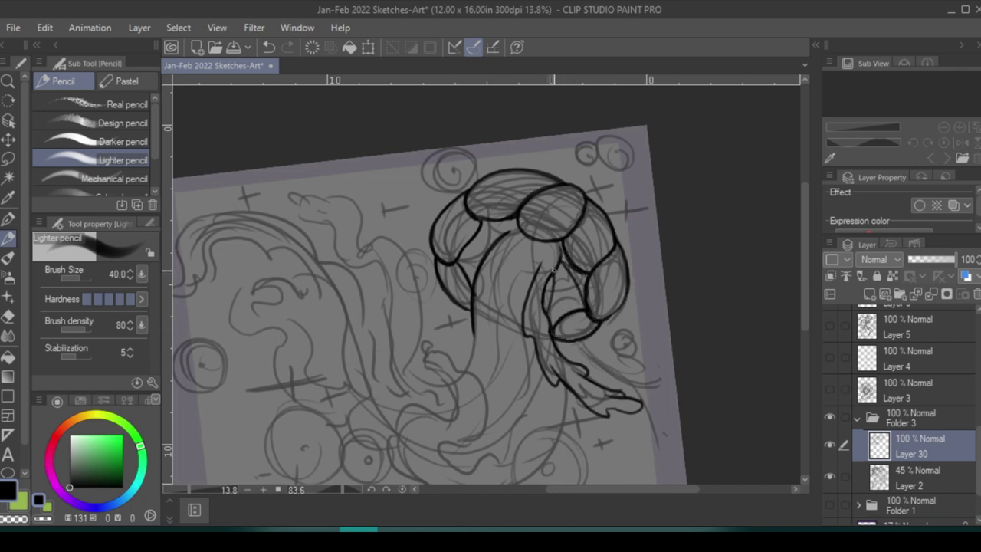
key("ctrl+z")
Ink the curled lock in the middle of the page and the wavy fold beside it, following the sketch
key("r")
key("ctrl+@")
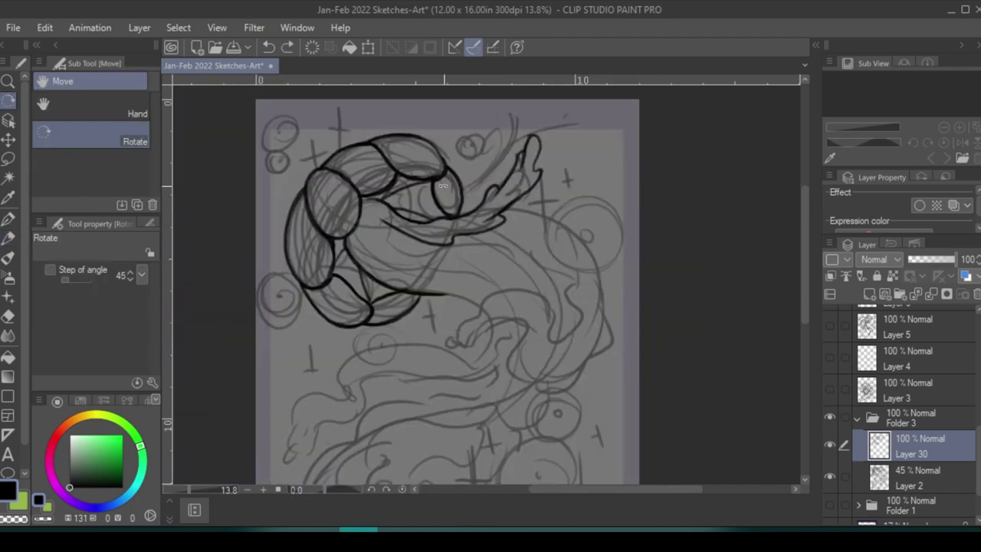
key("p")
mouse_move(475, 314)
left_mouse_down()
mouse_move(459, 337)
mouse_move(509, 322)
mouse_move(525, 379)
left_mouse_up()
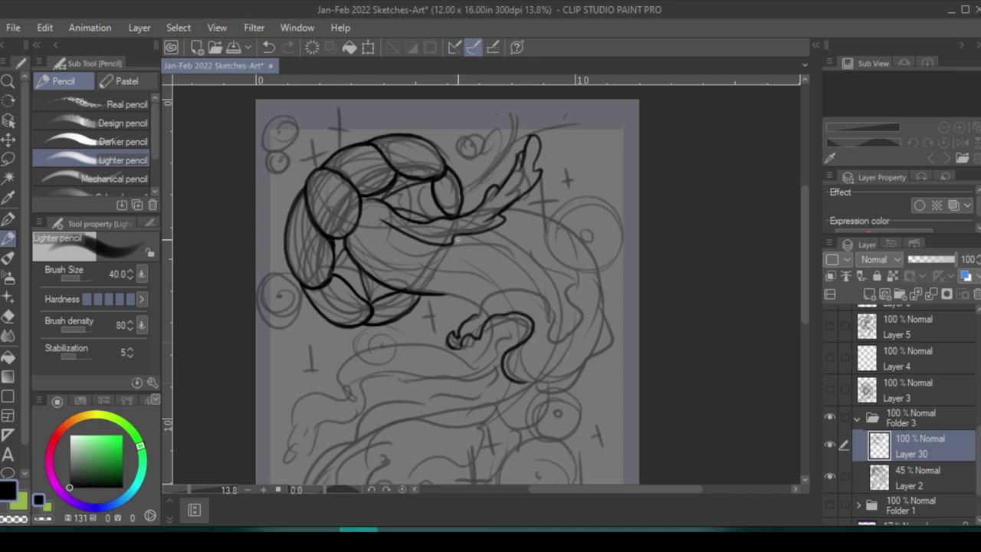
mouse_move(462, 344)
left_mouse_down()
mouse_move(506, 322)
mouse_move(527, 288)
mouse_move(551, 340)
left_mouse_up()
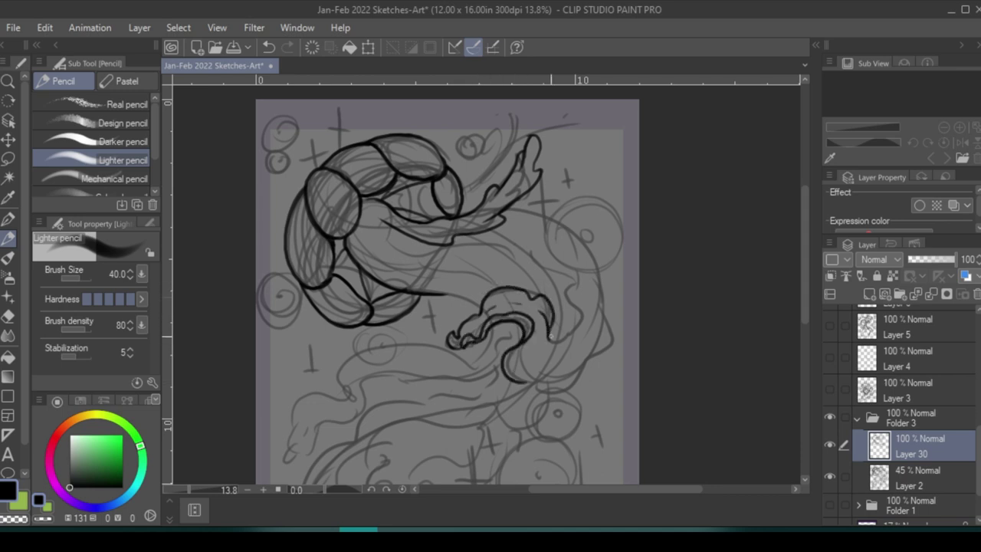
mouse_move(565, 256)
left_mouse_down()
mouse_move(589, 314)
mouse_move(559, 342)
left_mouse_up()
left_click_drag(568, 275, 573, 300)
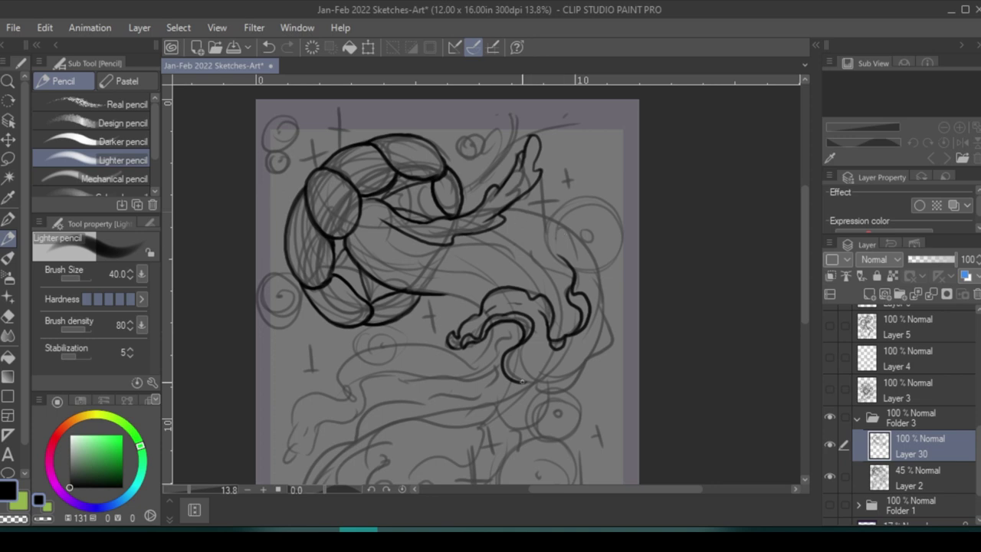
Ink the hair's ruffled outer edge along the page's right side and thicken the forked lock's lower contour
mouse_move(522, 382)
left_mouse_down()
mouse_move(592, 360)
mouse_move(601, 266)
left_mouse_up()
mouse_move(518, 381)
left_mouse_down()
mouse_move(564, 380)
mouse_move(605, 340)
left_mouse_up()
mouse_move(395, 225)
left_mouse_down()
mouse_move(464, 236)
mouse_move(499, 207)
mouse_move(455, 241)
mouse_move(490, 219)
mouse_move(485, 229)
mouse_move(502, 206)
mouse_move(461, 222)
mouse_move(510, 185)
left_mouse_up()
mouse_move(361, 201)
left_mouse_down()
mouse_move(408, 225)
mouse_move(388, 228)
left_mouse_up()
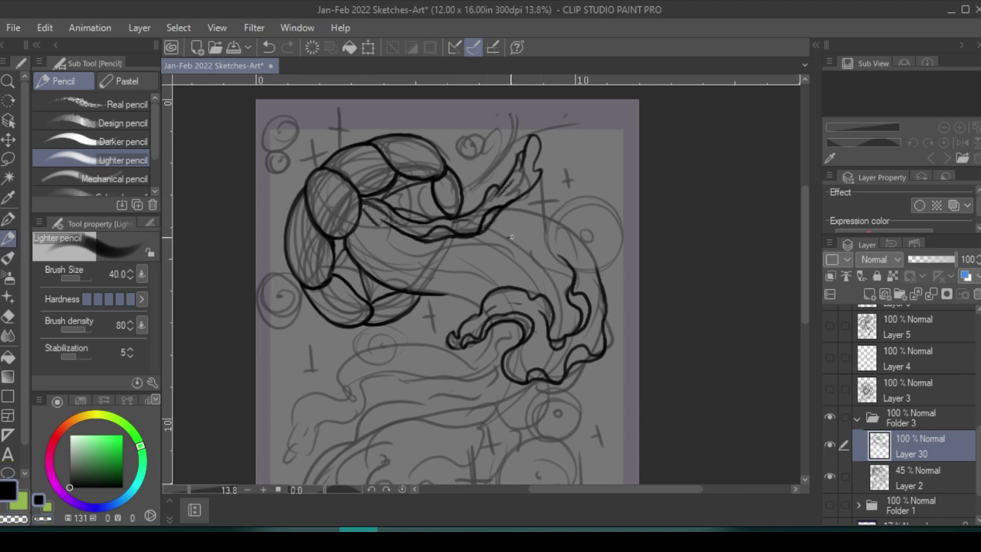
mouse_move(495, 227)
left_mouse_down()
mouse_move(555, 253)
mouse_move(506, 210)
mouse_move(599, 282)
mouse_move(594, 315)
mouse_move(540, 329)
mouse_move(585, 337)
left_mouse_up()
left_click_drag(538, 322, 561, 369)
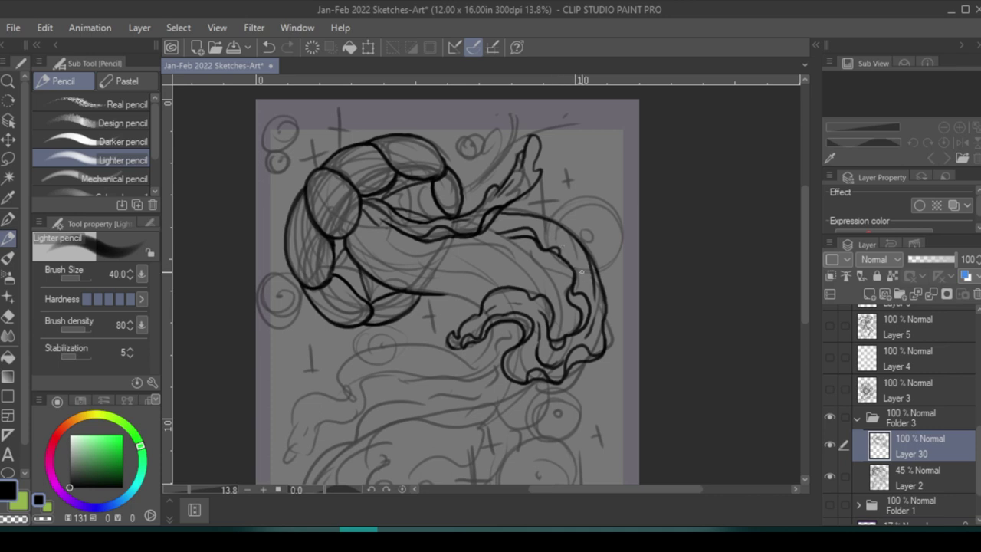
Ink the tip and lower edge of the wavy lock reaching toward the page's left side, undoing the misplaced stroke
mouse_move(348, 395)
left_mouse_down()
mouse_move(285, 456)
mouse_move(352, 414)
left_mouse_up()
mouse_move(351, 420)
left_mouse_down()
mouse_move(397, 366)
mouse_move(494, 371)
left_mouse_up()
left_click_drag(310, 451, 346, 422)
left_click_drag(365, 406, 429, 379)
left_click_drag(622, 353, 575, 459)
key("ctrl+z")
left_click_drag(582, 426, 636, 318)
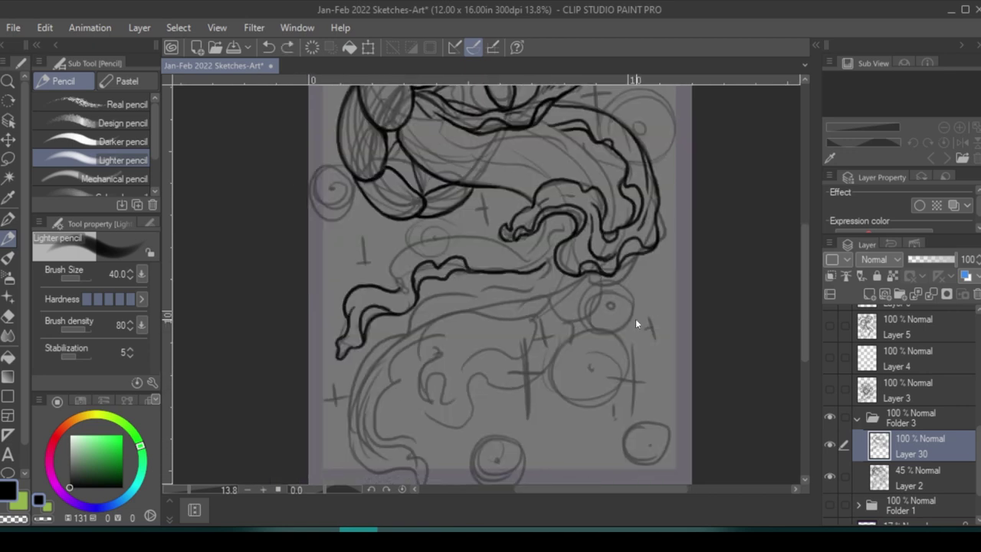
Complete the wavy left lock's upper edge and add inner strand lines through the main hair body
mouse_move(392, 289)
left_mouse_down()
mouse_move(453, 245)
mouse_move(540, 244)
mouse_move(544, 223)
left_mouse_up()
mouse_move(411, 278)
left_mouse_down()
mouse_move(403, 292)
mouse_move(364, 299)
left_mouse_up()
mouse_move(477, 261)
left_mouse_down()
mouse_move(546, 264)
mouse_move(565, 216)
left_mouse_up()
left_click_drag(445, 145, 555, 178)
left_click_drag(416, 125, 461, 153)
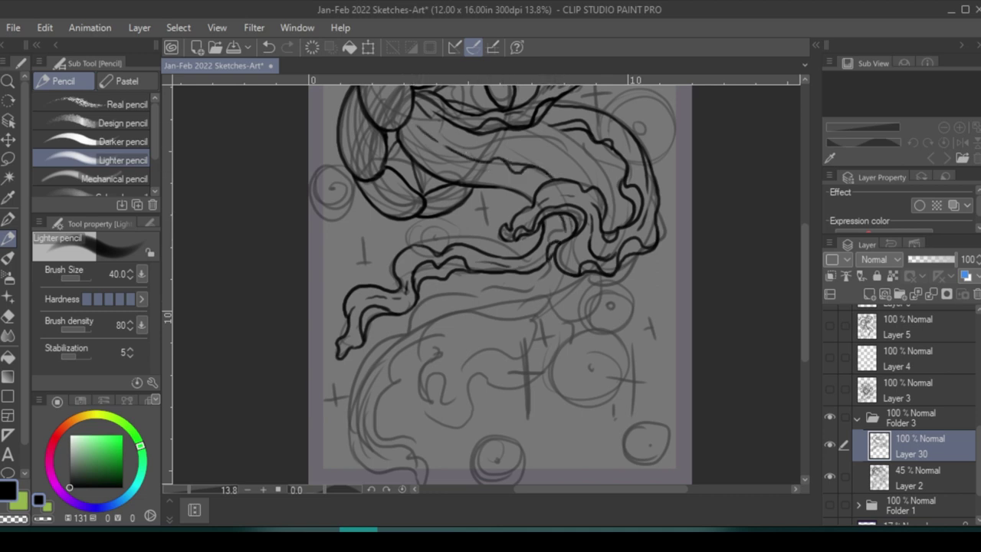
mouse_move(401, 129)
left_mouse_down()
mouse_move(440, 167)
mouse_move(518, 190)
left_mouse_up()
left_click_drag(444, 134, 407, 157)
left_click_drag(535, 121, 618, 188)
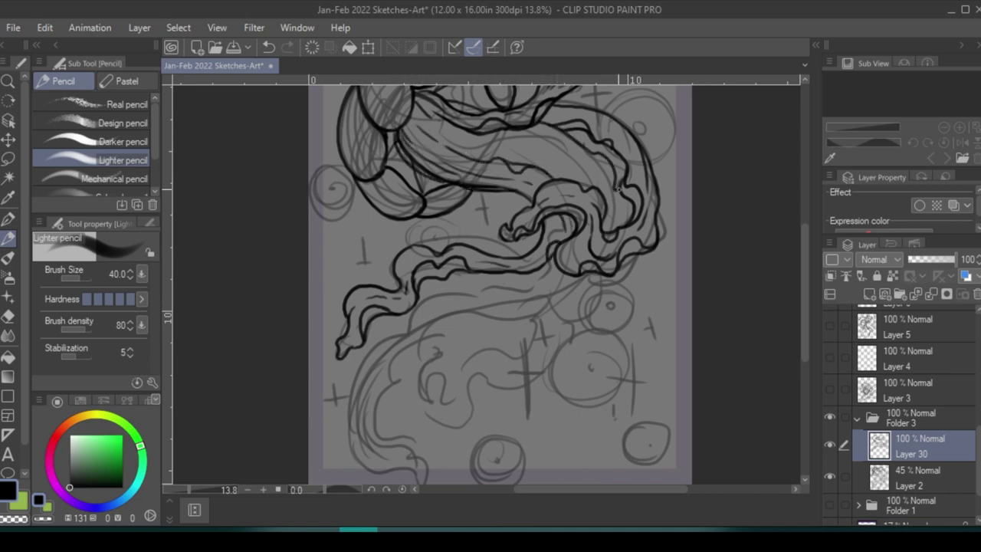
Ink the long lock sweeping down to the page's lower-left margin and the fold where it joins the hair
mouse_move(410, 345)
left_mouse_down()
mouse_move(387, 385)
mouse_move(420, 464)
left_mouse_up()
mouse_move(405, 334)
left_mouse_down()
mouse_move(361, 373)
mouse_move(354, 436)
mouse_move(409, 475)
left_mouse_up()
mouse_move(405, 482)
left_mouse_down()
mouse_move(420, 423)
mouse_move(391, 278)
mouse_move(418, 248)
mouse_move(536, 219)
left_mouse_up()
mouse_move(480, 256)
left_mouse_down()
mouse_move(460, 263)
mouse_move(537, 253)
mouse_move(579, 268)
left_mouse_up()
mouse_move(586, 218)
left_mouse_down()
mouse_move(596, 249)
mouse_move(547, 240)
left_mouse_up()
left_click_drag(510, 253, 565, 259)
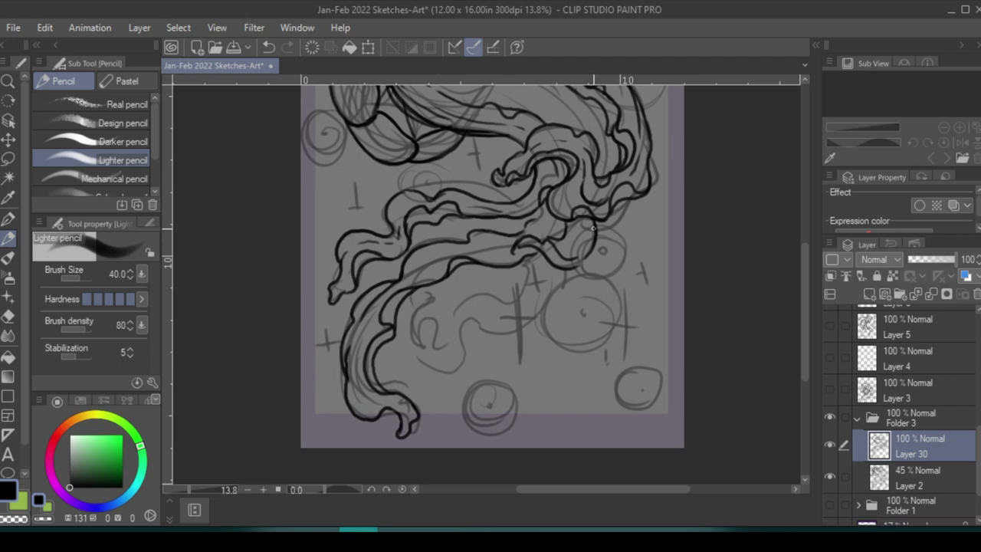
left_click_drag(560, 246, 582, 220)
left_click_drag(584, 227, 590, 264)
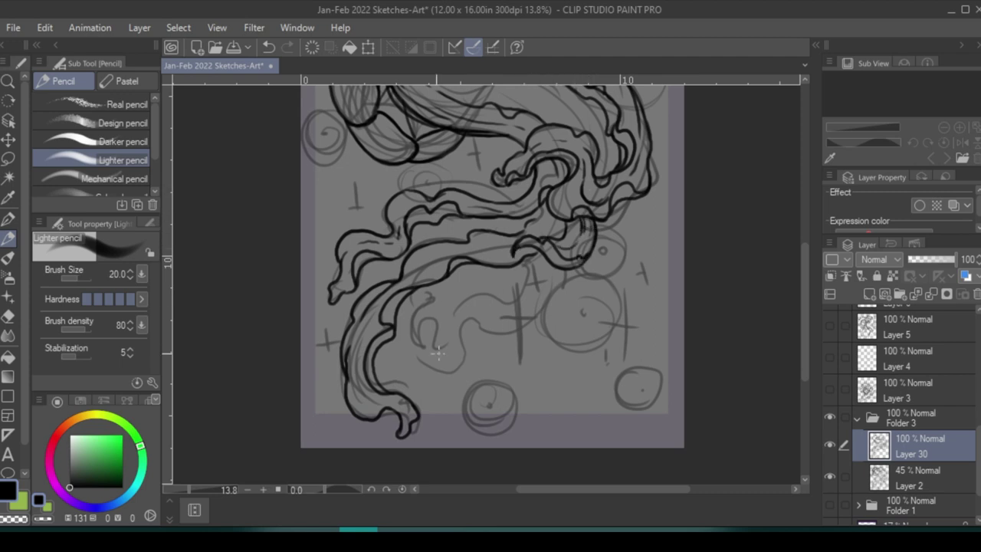
Ink the small curled lock inside the long lower lock using the Lighter pencil at brush size 25
mouse_move(435, 345)
left_mouse_down()
mouse_move(490, 286)
mouse_move(528, 305)
left_mouse_up()
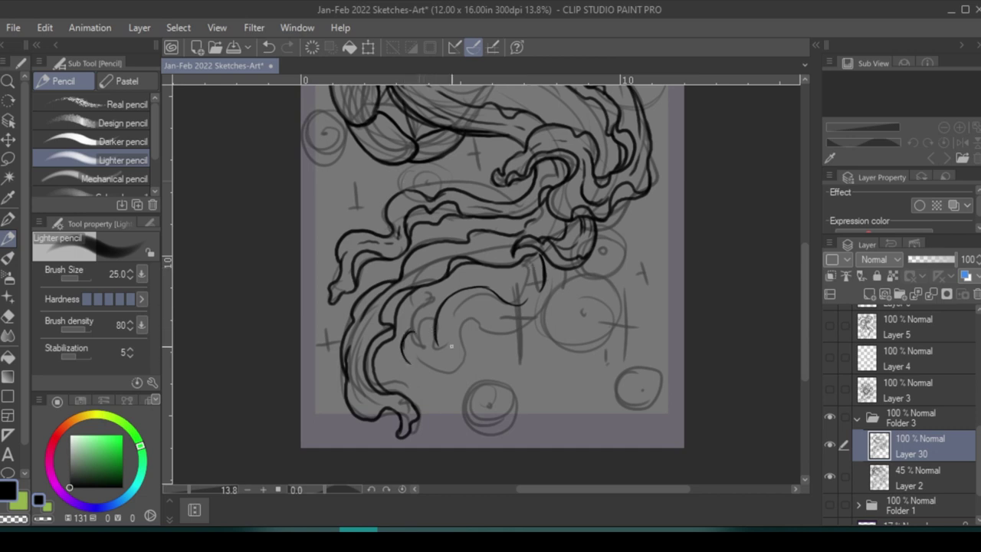
mouse_move(458, 337)
left_mouse_down()
mouse_move(550, 264)
mouse_move(475, 307)
mouse_move(457, 357)
mouse_move(417, 374)
mouse_move(441, 305)
left_mouse_up()
left_click_drag(500, 299, 531, 259)
left_click_drag(453, 346, 478, 308)
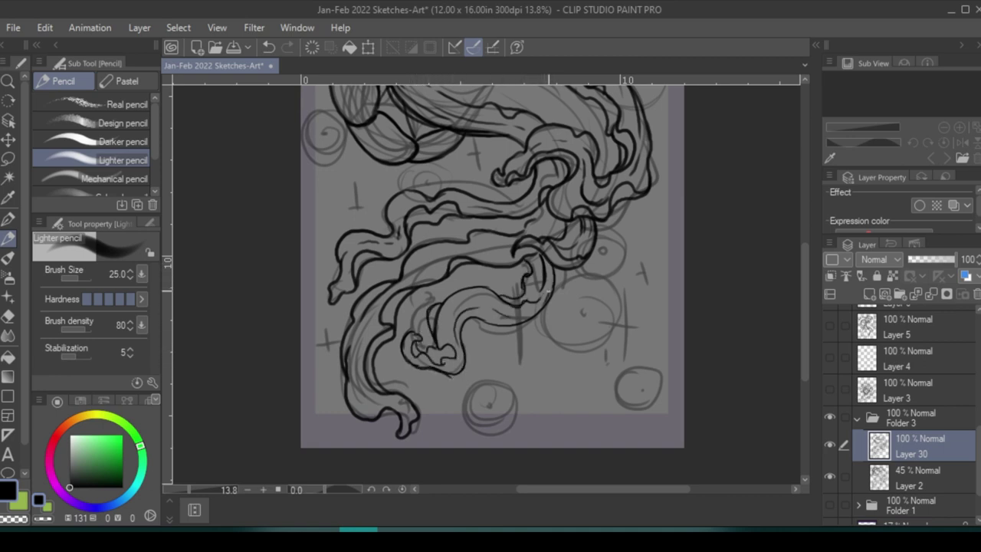
left_click_drag(541, 304, 548, 253)
left_click_drag(404, 339, 454, 369)
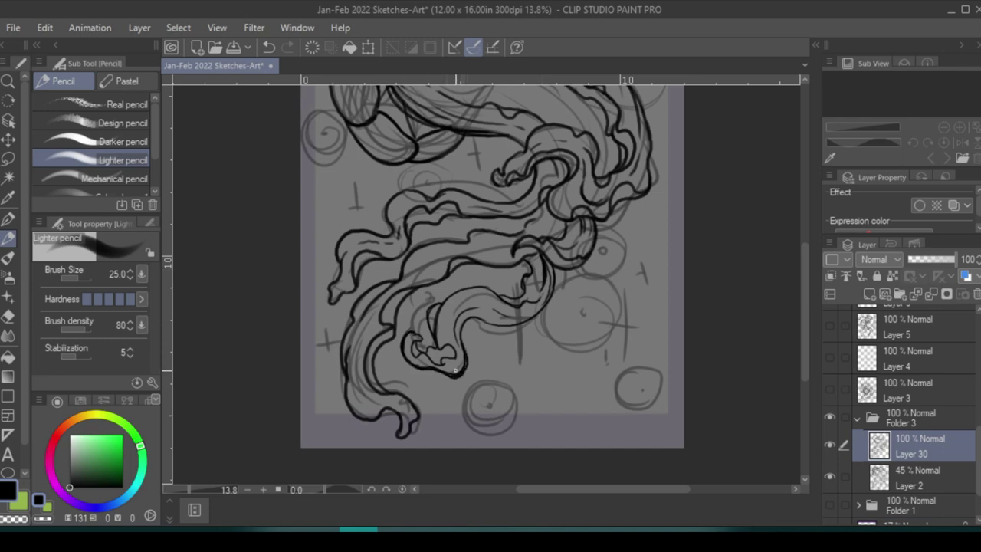
Add fine strand lines to the small curled lock and the hair body near the ring, undoing the first attempt
left_click_drag(483, 319, 441, 345)
key("ctrl+z")
left_click_drag(445, 296, 544, 299)
mouse_move(525, 299)
left_mouse_down()
mouse_move(530, 273)
mouse_move(490, 291)
left_mouse_up()
key("r")
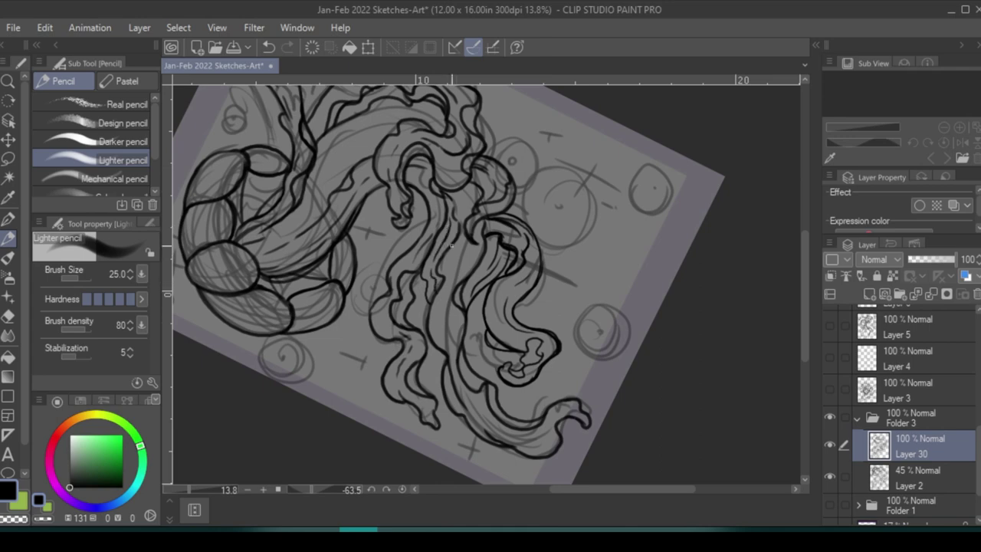
key("r")
left_click_drag(432, 257, 475, 218)
mouse_move(583, 294)
left_mouse_down()
mouse_move(558, 230)
mouse_move(496, 192)
mouse_move(366, 205)
left_mouse_up()
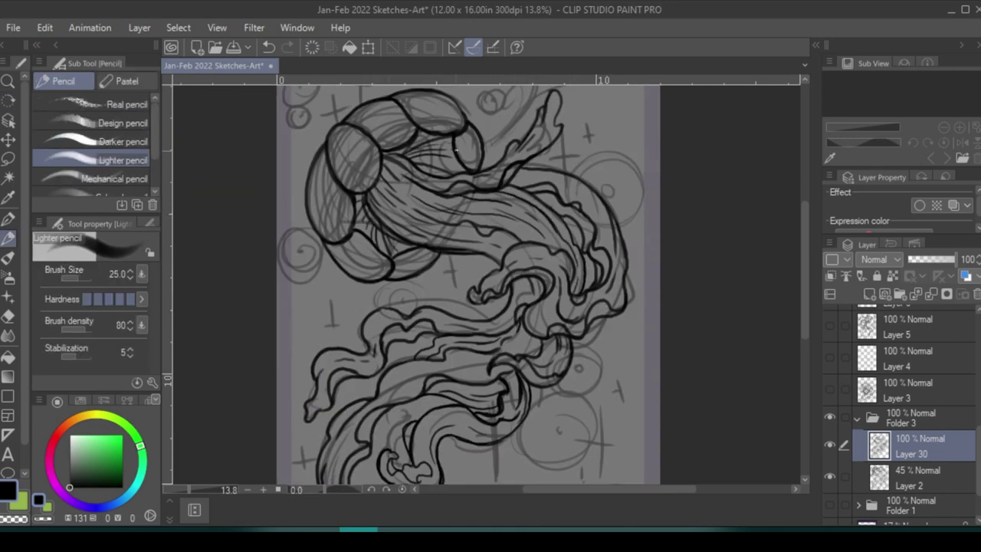
Hide the Layer 2 sketch and rework the dividing lines between the ring's segments on Layer 30
left_click(829, 476)
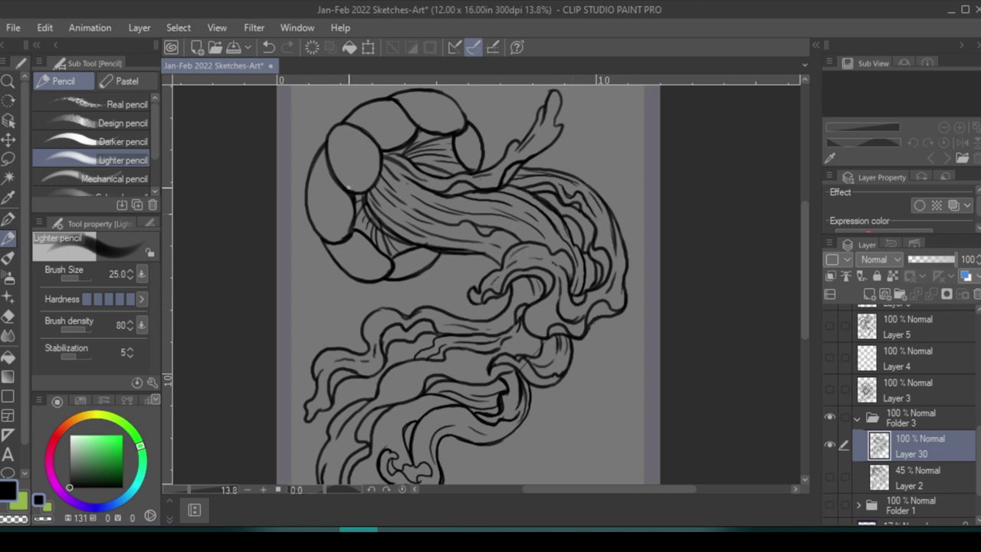
left_click_drag(354, 226, 373, 263)
left_click_drag(309, 210, 357, 243)
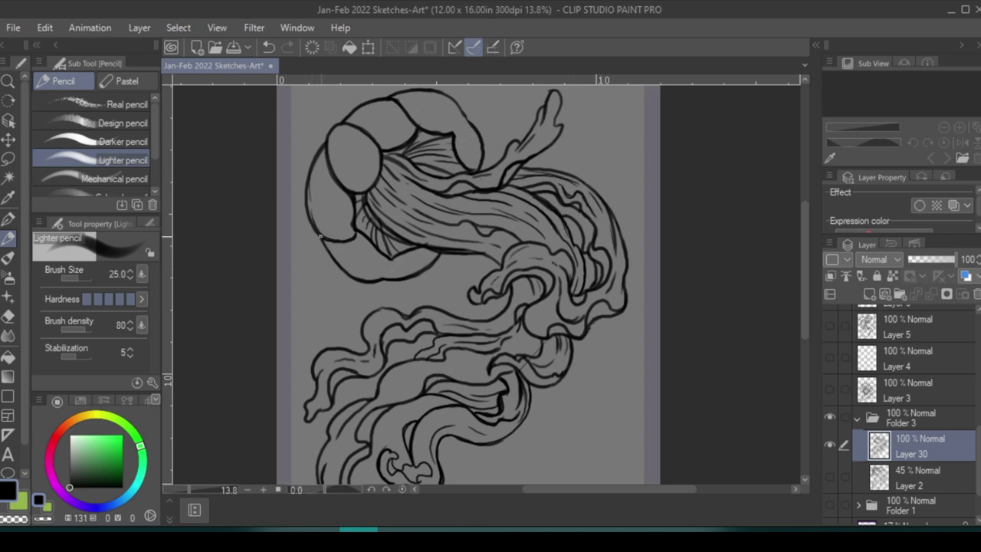
left_click_drag(310, 177, 377, 280)
scroll(416, 242, "up", 2)
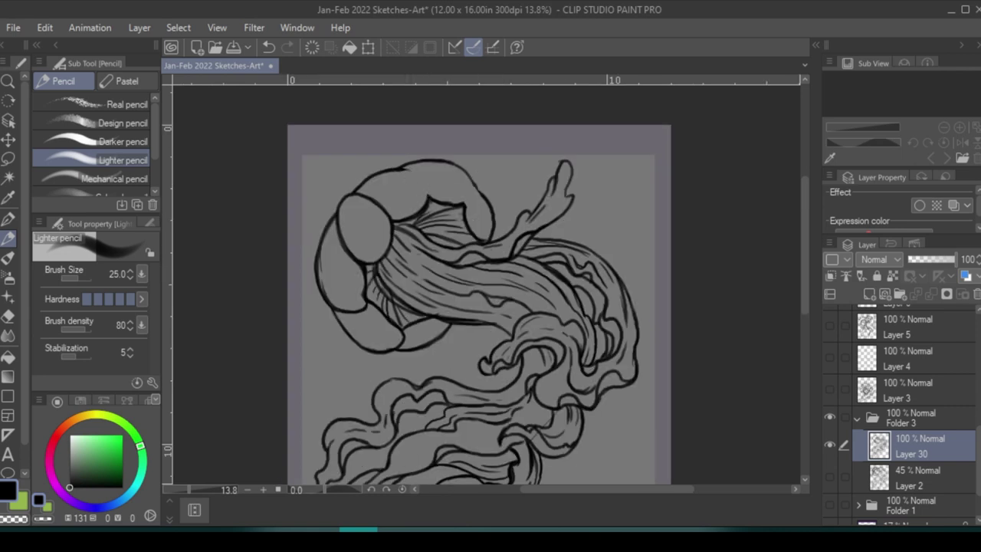
left_click_drag(443, 162, 474, 212)
left_click_drag(408, 171, 429, 202)
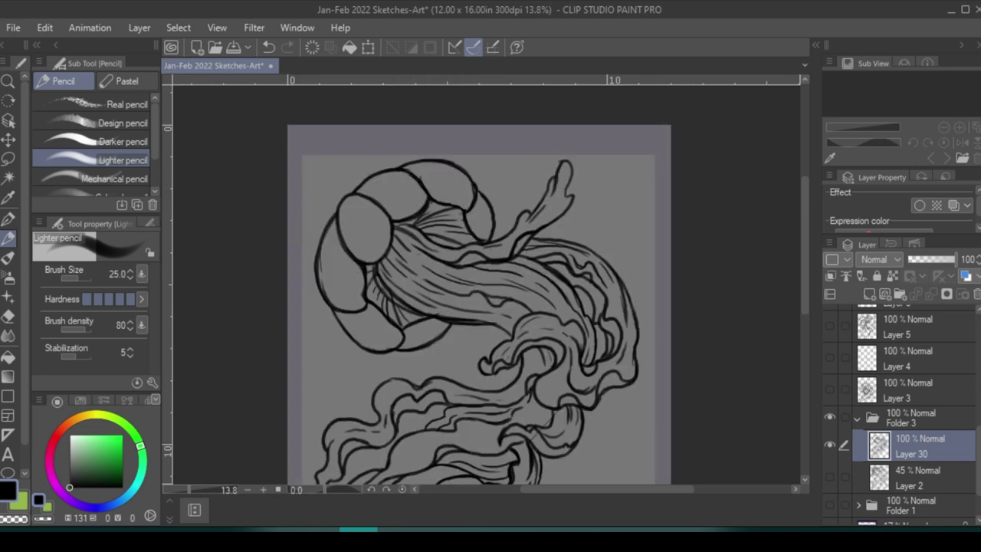
left_click_drag(380, 224, 366, 249)
left_click_drag(435, 186, 460, 196)
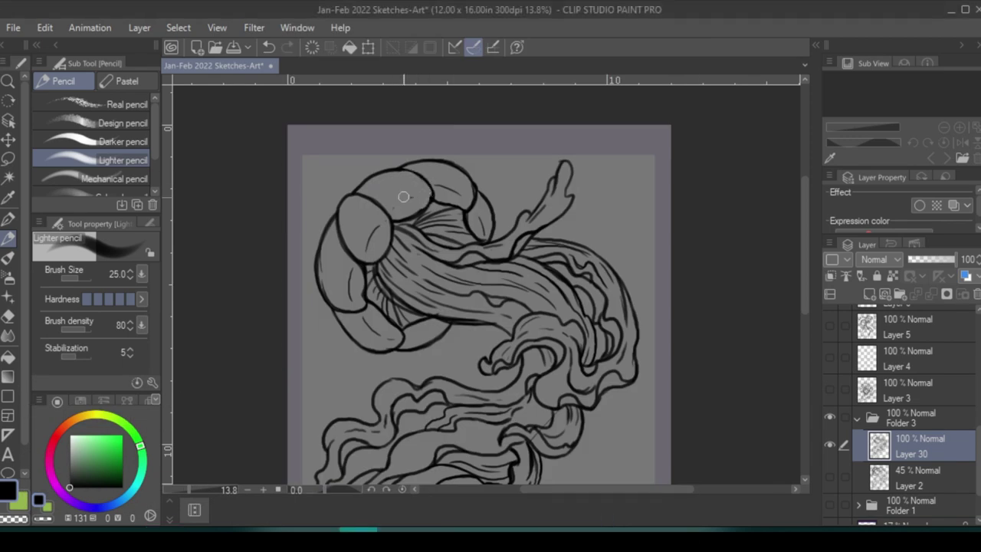
Draw curved texture lines across all of the ring's segments
mouse_move(324, 234)
left_mouse_down()
mouse_move(365, 328)
mouse_move(432, 324)
mouse_move(360, 201)
left_mouse_up()
left_click_drag(381, 235, 371, 198)
left_click_drag(403, 206, 423, 181)
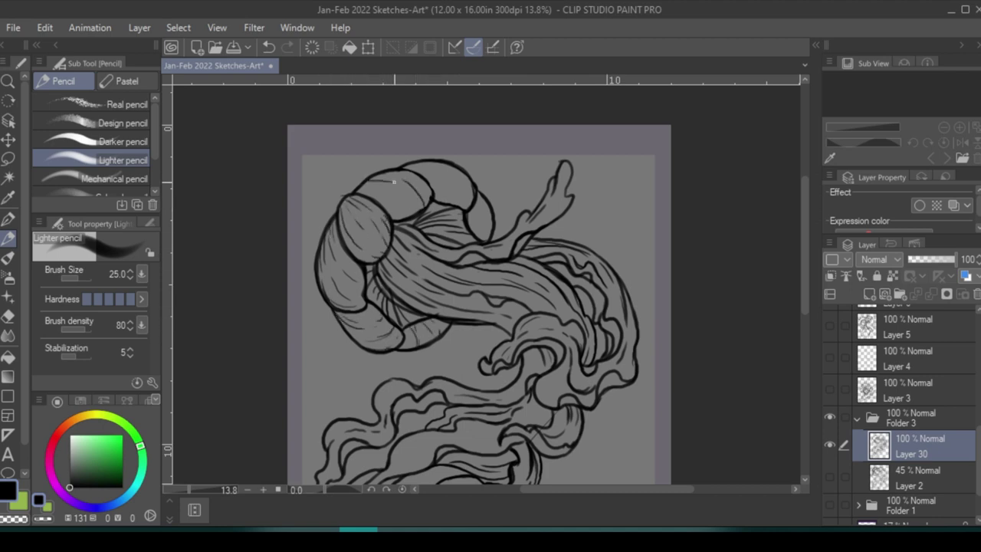
left_click_drag(360, 210, 414, 187)
mouse_move(374, 217)
left_mouse_down()
mouse_move(431, 195)
mouse_move(457, 199)
mouse_move(490, 228)
left_mouse_up()
left_click_drag(350, 322, 386, 338)
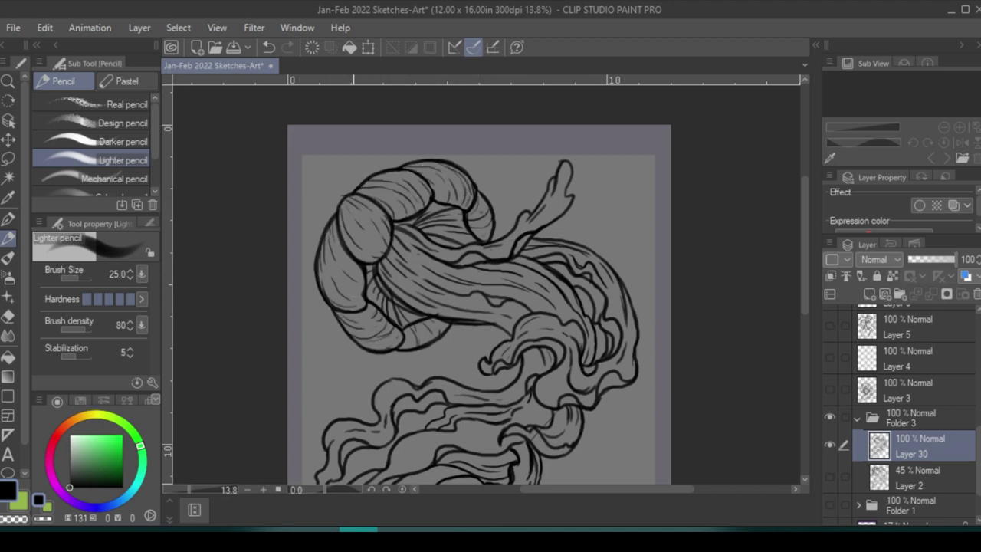
left_click_drag(326, 235, 332, 277)
Add finishing strand lines to the lower locks, darken the hair at the ring's opening, and save the drawing
scroll(440, 230, "down", 3)
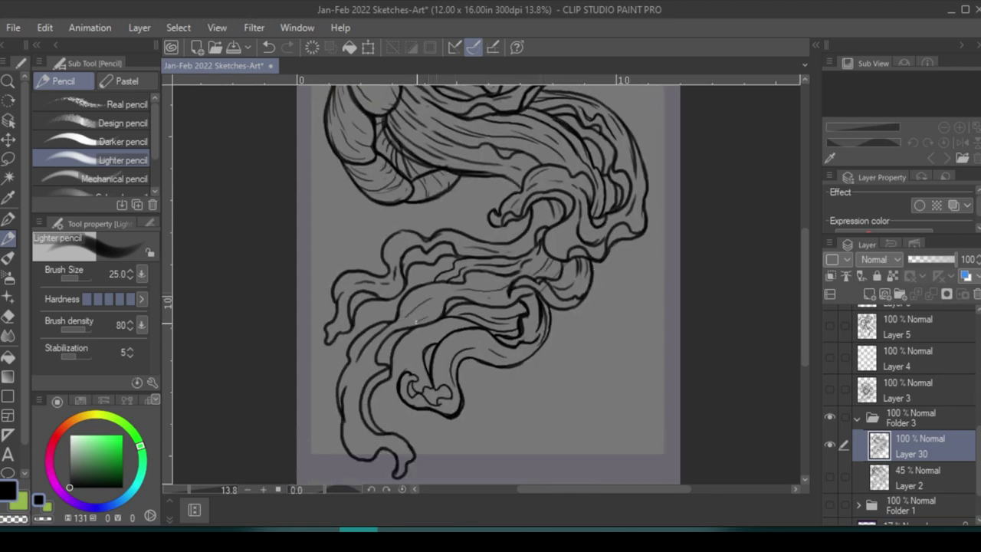
scroll(332, 291, "down", 2)
scroll(560, 285, "up", 3)
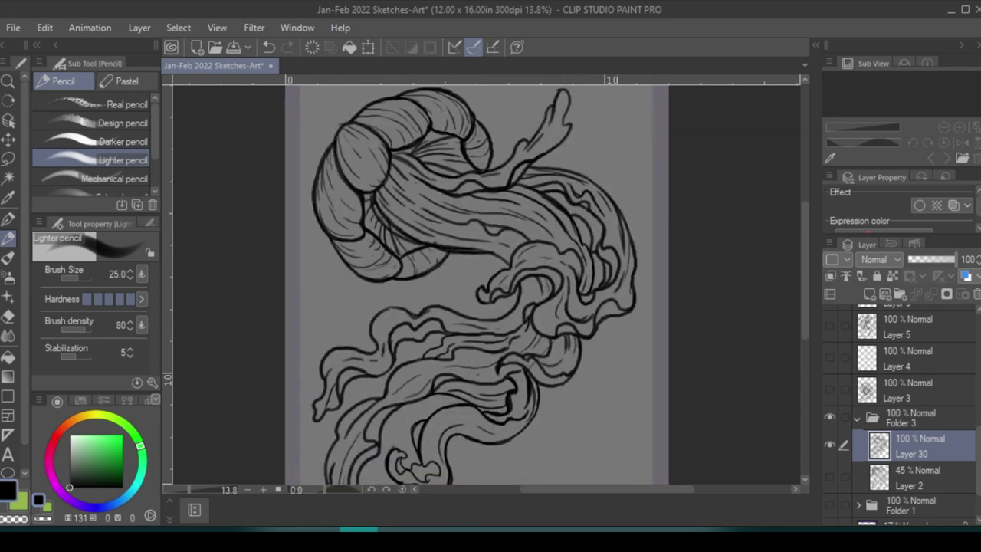
scroll(459, 274, "up", 2)
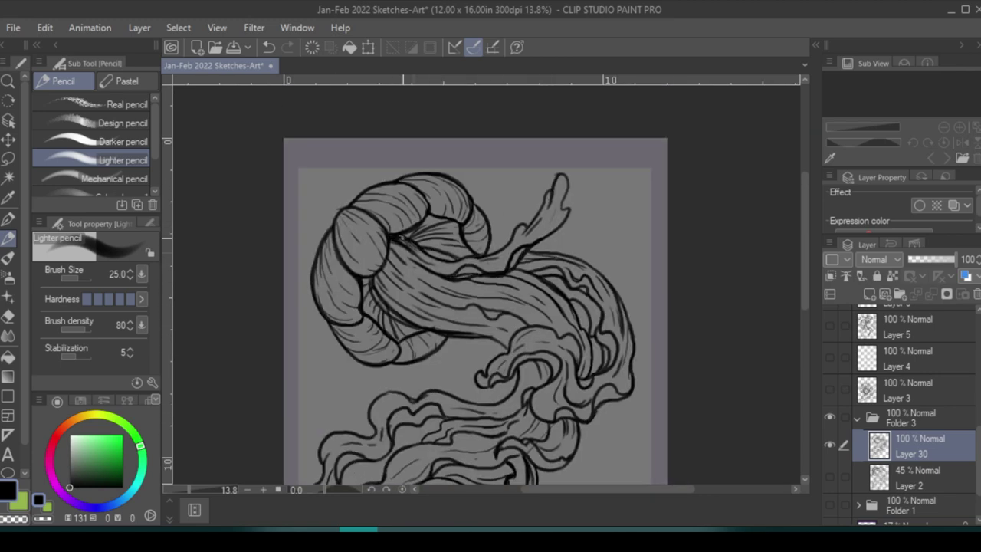
key("c")
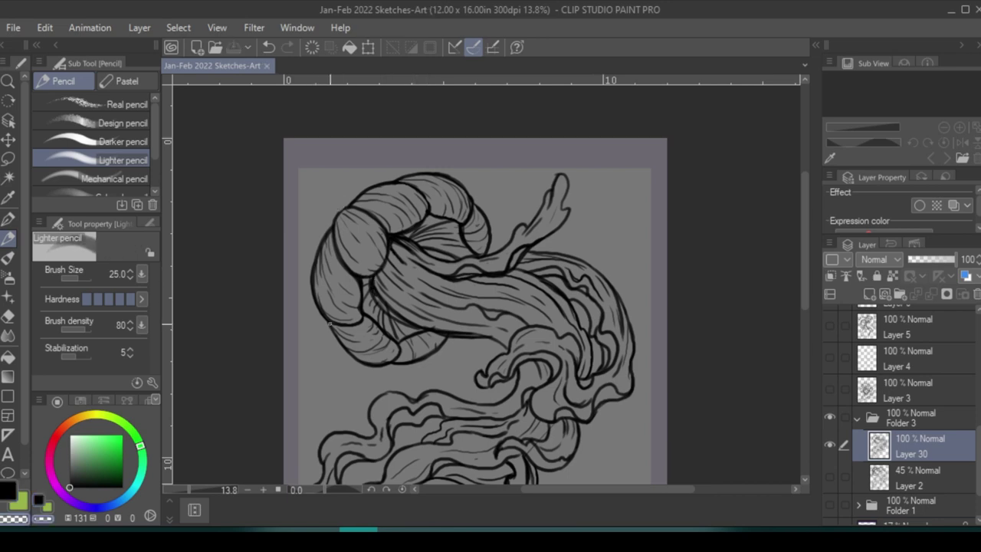
key("x")
key("x")
key("x")
key("x")
key("x")
key("x")
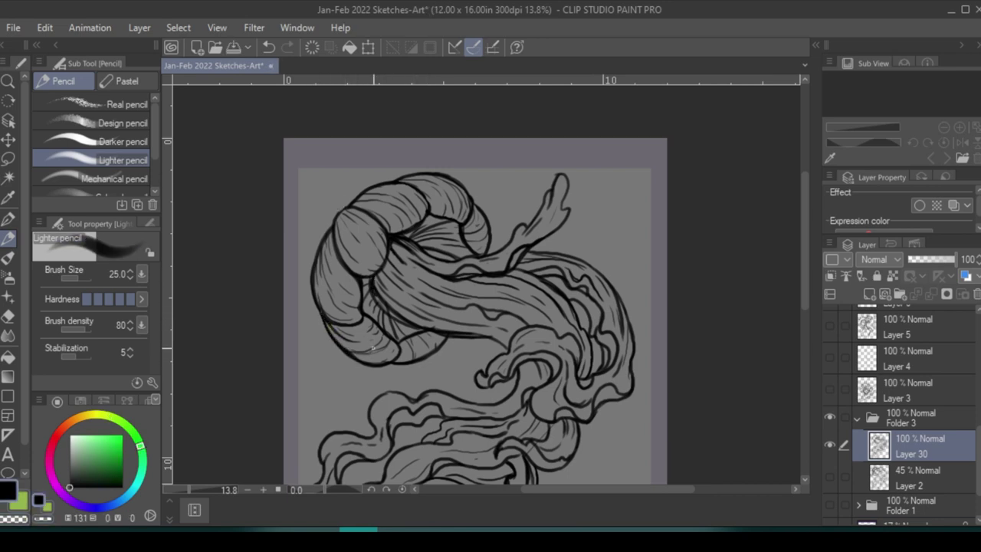
key("ctrl+s")
Show Layer 2 and, on a new layer above Layer 30, sketch clusters of overlapping circles over two lower-right circles
left_click(829, 477)
key("ctrl+shift+n")
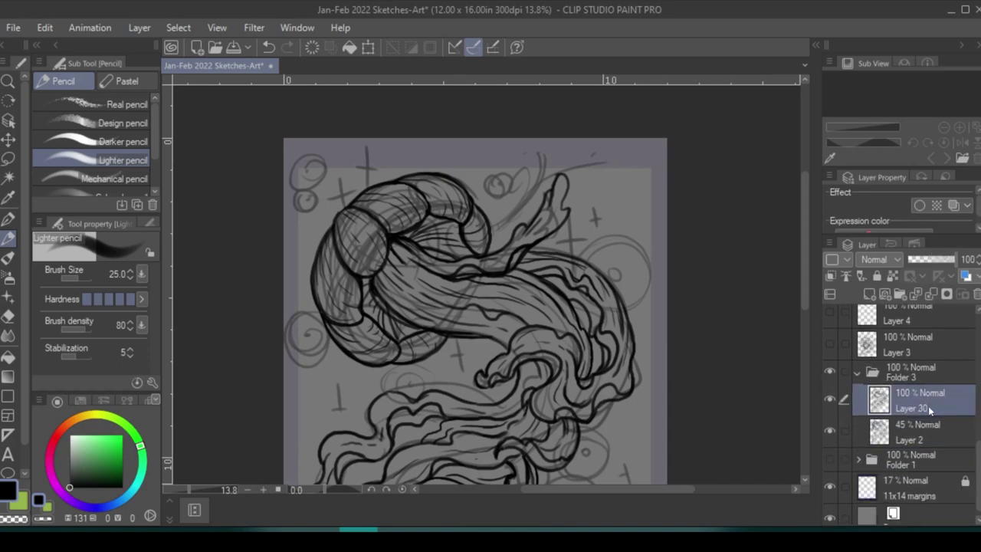
left_click_drag(592, 446, 596, 229)
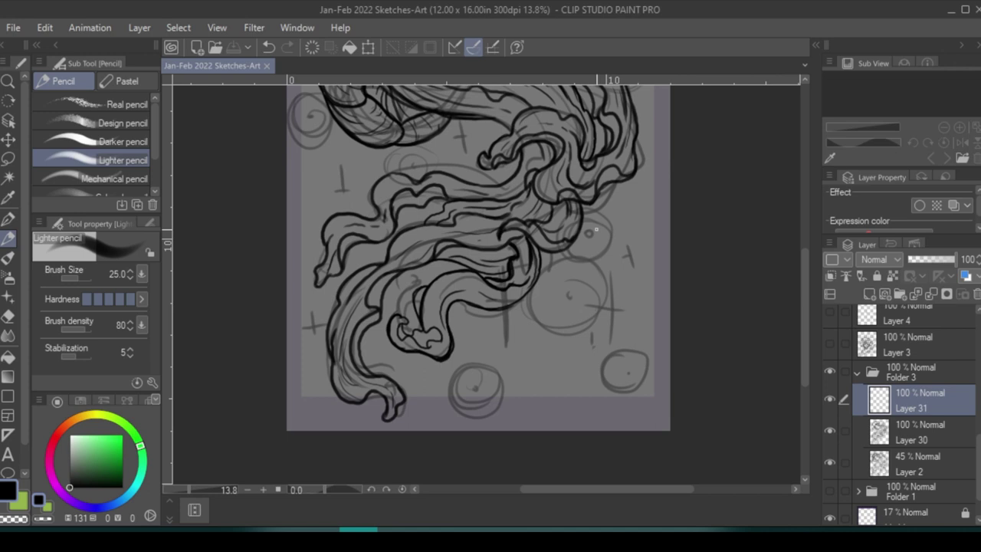
mouse_move(571, 282)
left_mouse_down()
mouse_move(556, 306)
mouse_move(582, 285)
mouse_move(573, 321)
mouse_move(620, 308)
mouse_move(605, 276)
mouse_move(563, 264)
left_mouse_up()
mouse_move(605, 360)
left_mouse_down()
mouse_move(636, 359)
mouse_move(589, 373)
mouse_move(618, 397)
left_mouse_up()
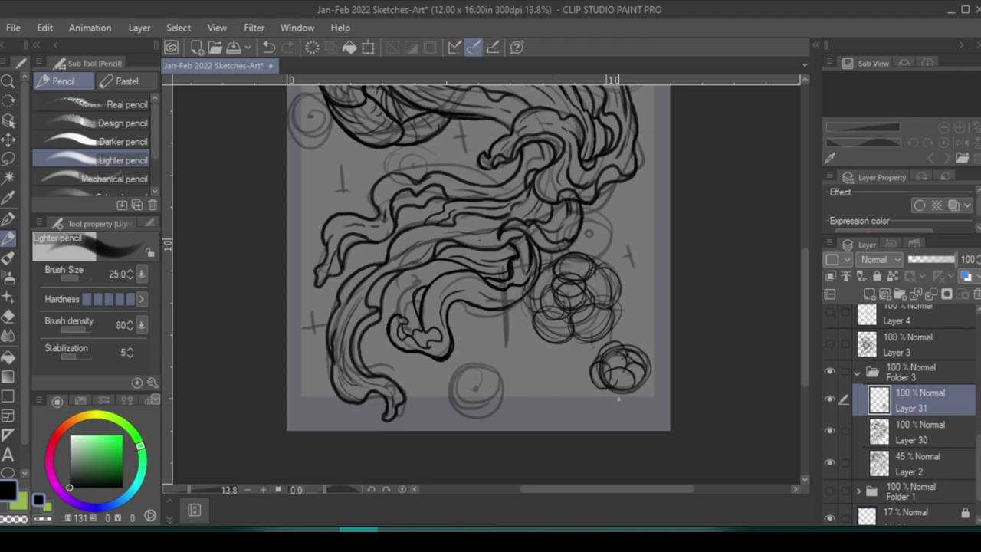
Sketch clusters of overlapping circles over the remaining lower circles and add small ovals around them
mouse_move(462, 391)
left_mouse_down()
mouse_move(498, 395)
mouse_move(460, 406)
mouse_move(502, 406)
mouse_move(474, 418)
mouse_move(452, 383)
left_mouse_up()
mouse_move(582, 218)
left_mouse_down()
mouse_move(601, 249)
mouse_move(571, 252)
mouse_move(587, 236)
mouse_move(406, 169)
mouse_move(398, 187)
mouse_move(571, 364)
mouse_move(638, 301)
left_mouse_up()
left_click_drag(649, 151, 650, 176)
left_click_drag(454, 322, 451, 298)
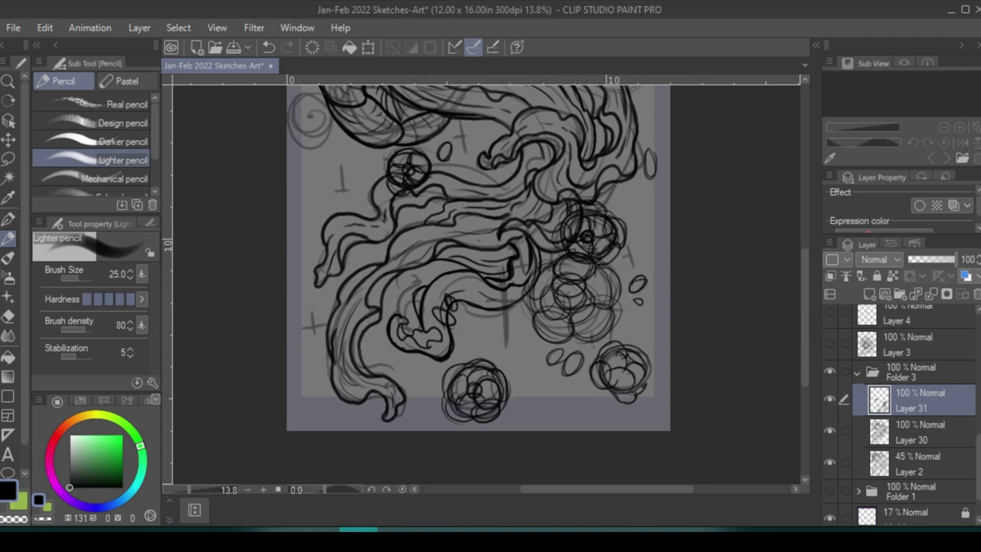
left_click_drag(412, 374, 426, 381)
scroll(411, 227, "down", 1)
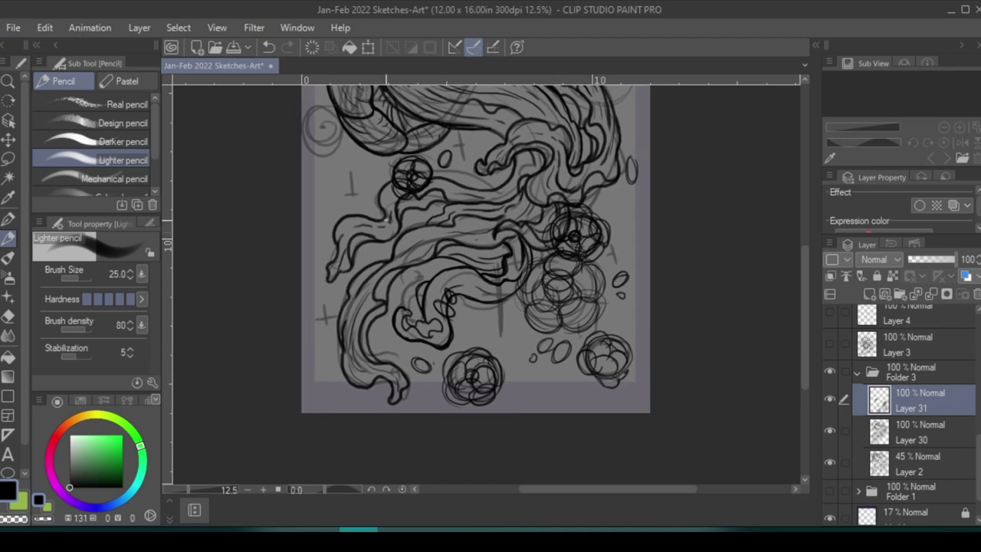
Sketch a flower cluster over the ring's lower-left edge and rounded blooms over the circles in the canvas's upper corners and top
scroll(485, 283, "up", 5)
left_click_drag(352, 215, 394, 264)
left_click_drag(345, 245, 398, 272)
scroll(485, 284, "up", 2)
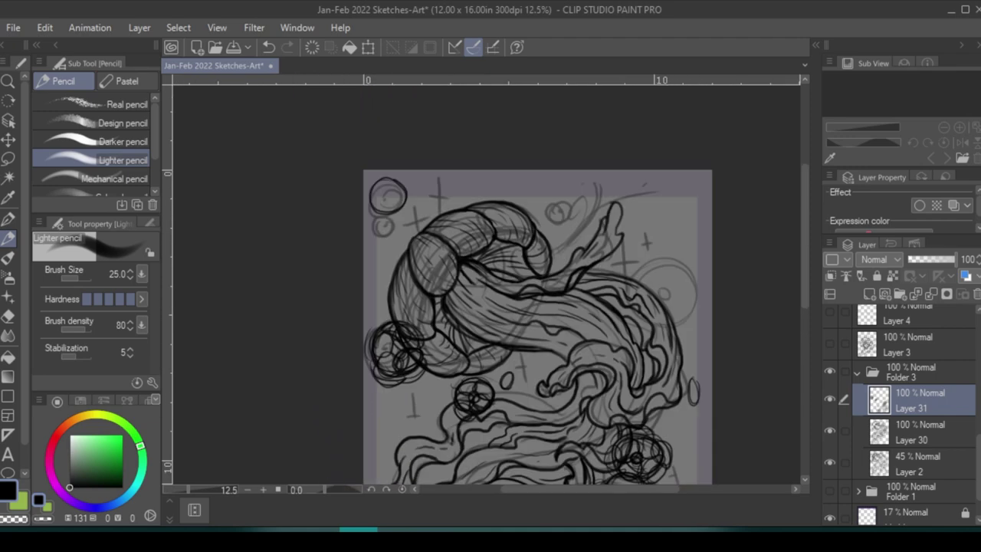
mouse_move(389, 181)
left_mouse_down()
mouse_move(383, 230)
mouse_move(398, 221)
left_mouse_up()
left_click_drag(559, 197, 558, 227)
mouse_move(668, 279)
left_mouse_down()
mouse_move(667, 300)
mouse_move(691, 274)
mouse_move(674, 279)
mouse_move(699, 331)
left_mouse_up()
Scatter small loose-petal ovals near the upper flowers and along the canvas's left side
scroll(694, 322, "up", 1)
scroll(690, 306, "down", 1)
scroll(582, 169, "right", 2)
mouse_move(586, 149)
left_mouse_down()
mouse_move(582, 175)
mouse_move(572, 168)
left_mouse_up()
left_click_drag(620, 158, 623, 170)
left_click_drag(498, 128, 506, 150)
scroll(506, 229, "left", 2)
scroll(352, 360, "down", 3)
left_click_drag(349, 348, 350, 405)
scroll(650, 264, "up", 3)
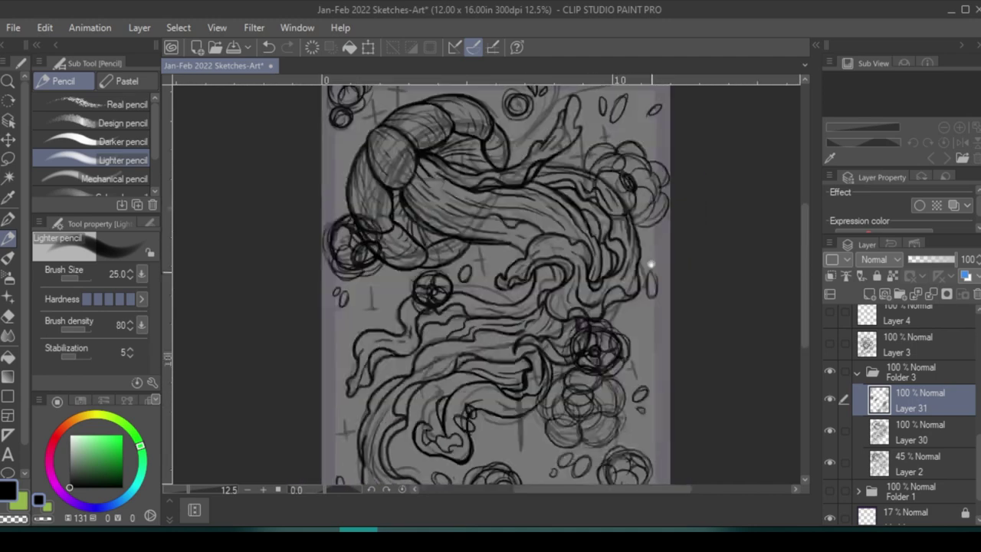
Isolate the flower sketch by hiding Layer 30 and Layer 2, lower Layer 31's opacity to 45%, and add a new layer above it
left_click(829, 431)
left_click(829, 462)
left_click_drag(950, 259, 929, 259)
left_click(869, 294)
scroll(460, 268, "down", 2)
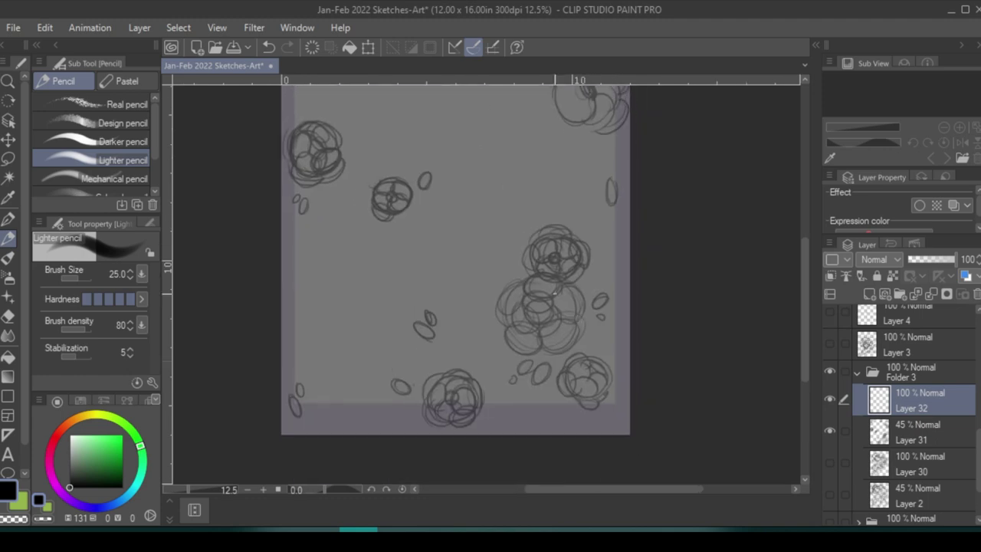
Ink the innermost petals of the large lower-right flower with the Darker pencil
scroll(553, 293, "up", 2)
left_click(122, 141)
left_click_drag(498, 287, 527, 318)
left_click_drag(471, 272, 458, 315)
left_click_drag(494, 302, 499, 333)
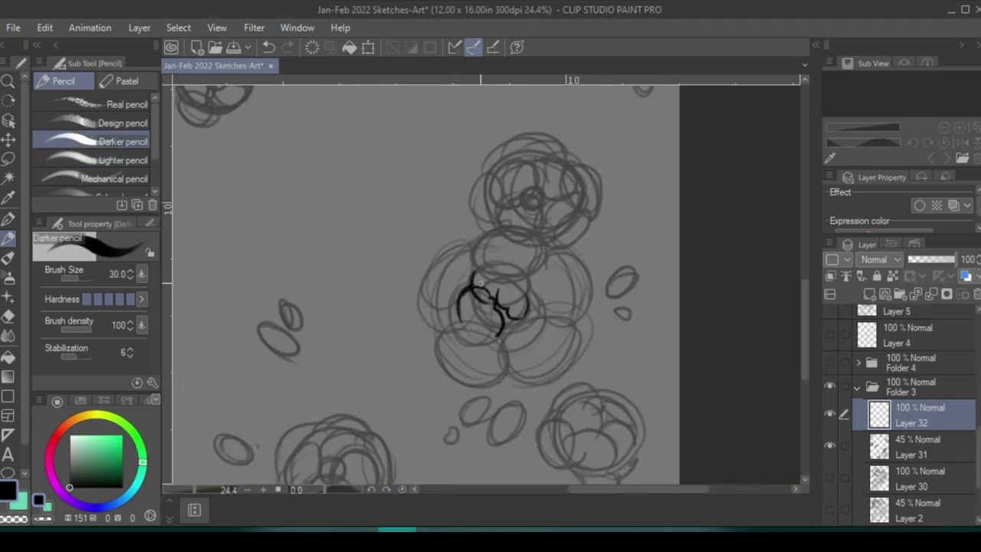
key("ctrl+z")
left_click_drag(498, 273, 530, 305)
left_click_drag(480, 337, 529, 313)
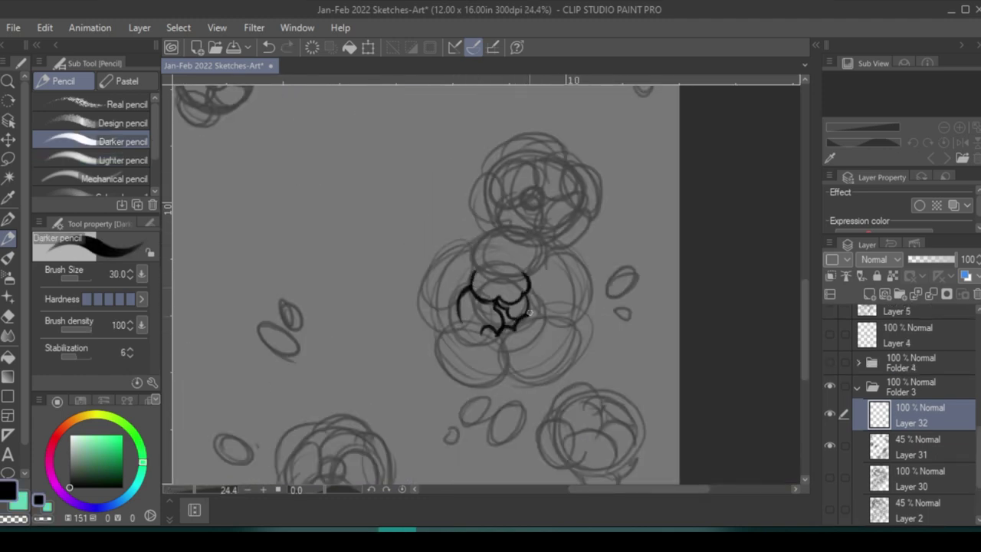
Ink the large flower's middle petals and the rounded outer petals enclosing them, reworking the top petal's curve
mouse_move(458, 305)
left_mouse_down()
mouse_move(491, 343)
mouse_move(438, 368)
mouse_move(530, 337)
left_mouse_up()
mouse_move(545, 299)
left_mouse_down()
mouse_move(521, 360)
mouse_move(537, 268)
mouse_move(567, 326)
left_mouse_up()
mouse_move(437, 341)
left_mouse_down()
mouse_move(426, 280)
mouse_move(490, 246)
left_mouse_up()
left_click_drag(458, 283, 520, 272)
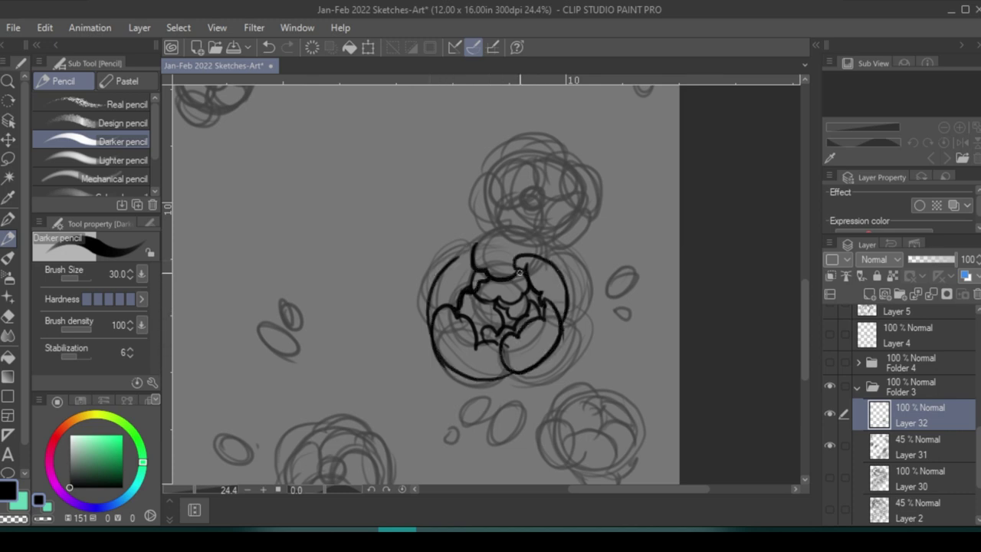
left_click_drag(469, 254, 546, 245)
key("ctrl+z")
left_click_drag(480, 243, 540, 253)
key("ctrl+z")
left_click_drag(473, 245, 541, 256)
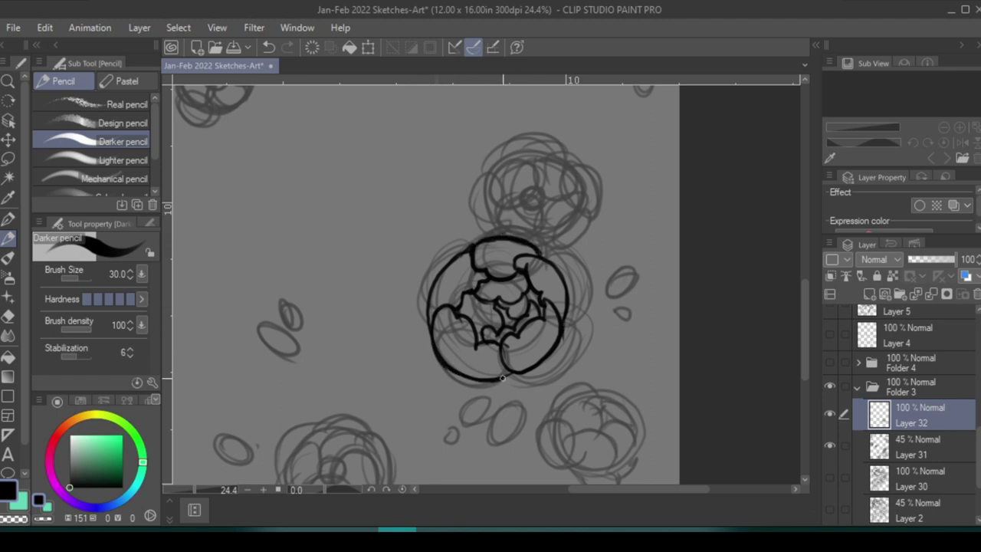
Reduce the brush size to 20 and ink the loose petals to the right of the large flower
left_click_drag(502, 377, 433, 423)
key("bracketleft")
key("bracketleft")
left_click_drag(536, 303, 578, 328)
mouse_move(536, 307)
left_mouse_down()
mouse_move(535, 345)
mouse_move(567, 365)
mouse_move(539, 328)
left_mouse_up()
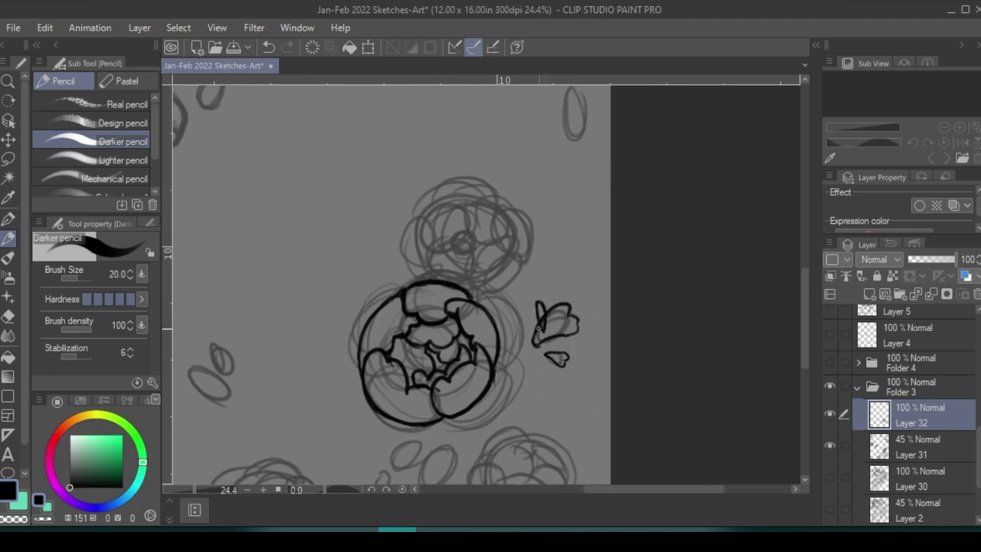
Ink the layered flower above the large one and add outer petal edges around the large flower
mouse_move(452, 253)
left_mouse_down()
mouse_move(445, 217)
mouse_move(471, 230)
mouse_move(429, 238)
mouse_move(490, 261)
left_mouse_up()
mouse_move(426, 264)
left_mouse_down()
mouse_move(500, 245)
mouse_move(442, 210)
mouse_move(487, 215)
mouse_move(498, 186)
mouse_move(471, 290)
mouse_move(360, 337)
left_mouse_up()
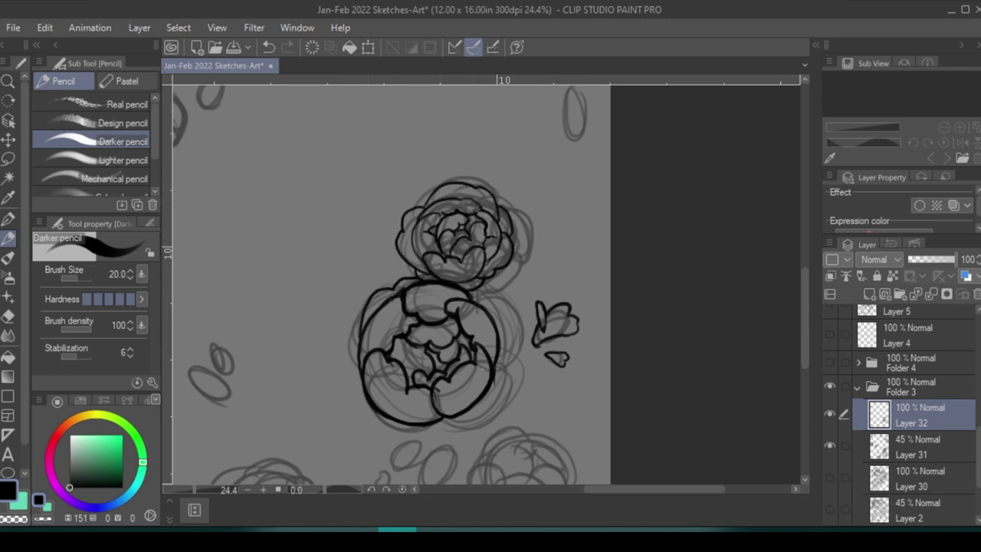
left_click_drag(406, 383, 490, 429)
left_click_drag(510, 314, 495, 387)
left_click_drag(429, 352, 467, 222)
Ink the loose petals to the left of and below the large flower
left_click_drag(226, 253, 265, 230)
left_click_drag(244, 215, 260, 245)
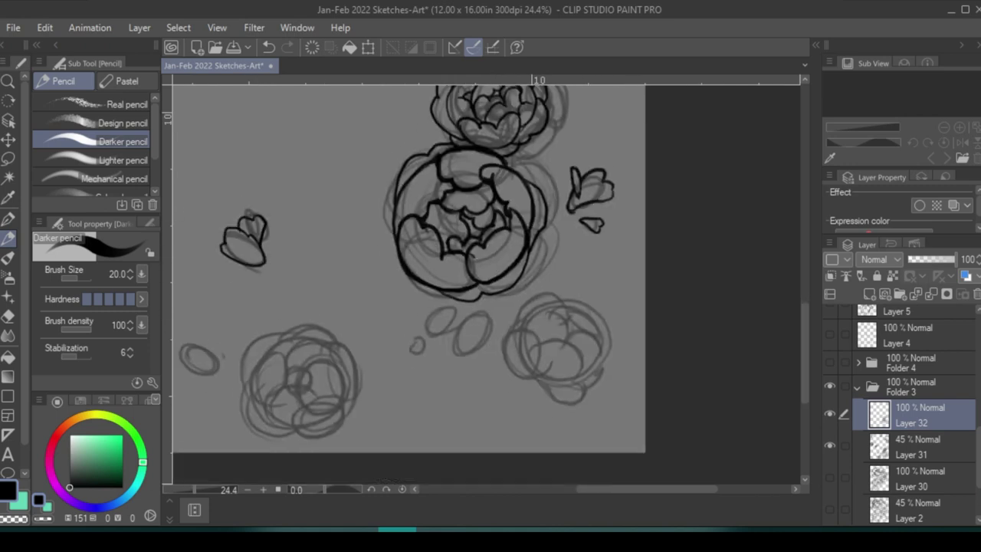
left_click_drag(420, 339, 410, 354)
mouse_move(448, 311)
left_mouse_down()
mouse_move(428, 339)
mouse_move(460, 354)
left_mouse_up()
left_click_drag(460, 354, 491, 322)
key("ctrl+z")
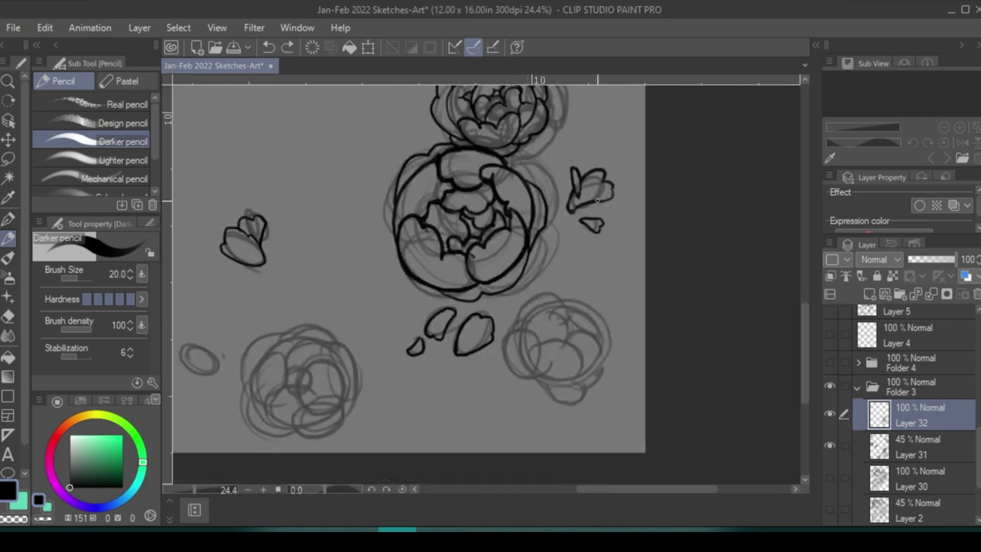
Ink the flower in the canvas's lower-right corner, from its outer petals to its ruffled center
mouse_move(546, 374)
left_mouse_down()
mouse_move(583, 367)
mouse_move(548, 381)
left_mouse_up()
mouse_move(590, 314)
left_mouse_down()
mouse_move(609, 349)
mouse_move(601, 311)
left_mouse_up()
left_click_drag(586, 385, 611, 340)
left_click_drag(529, 358, 535, 373)
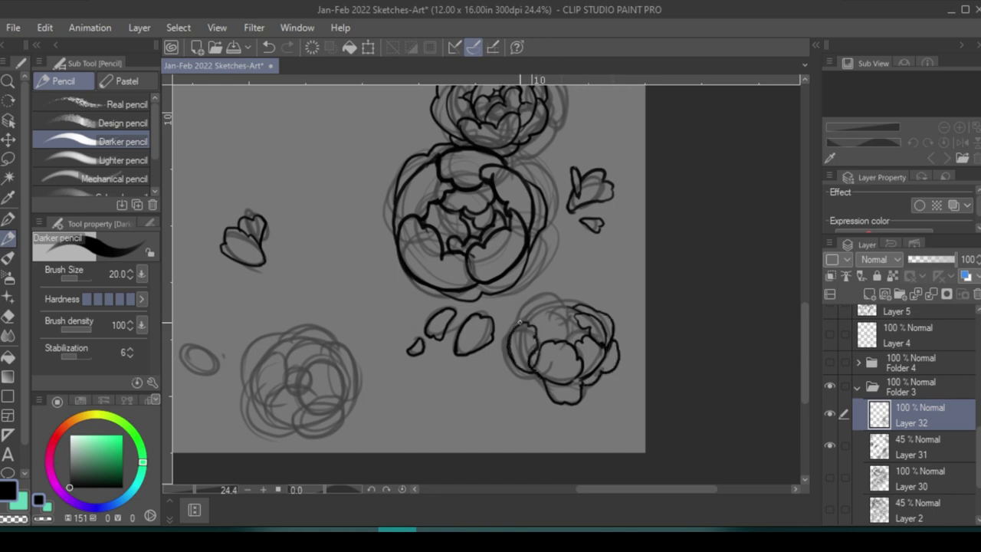
mouse_move(520, 322)
left_mouse_down()
mouse_move(563, 297)
mouse_move(586, 298)
left_mouse_up()
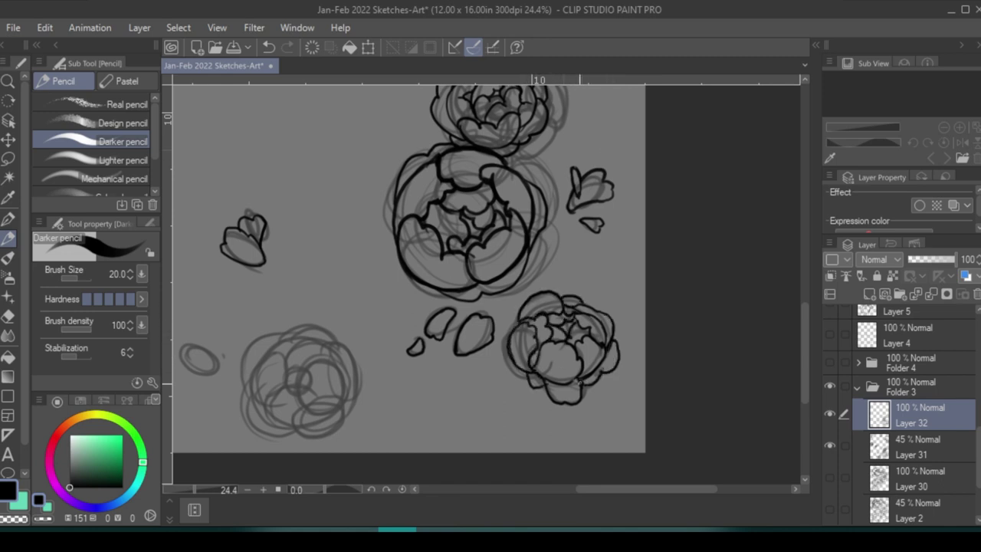
Ink the pair of loose petals to the left of the bottom flower
key("c")
left_click_drag(502, 150, 447, 161)
left_click_drag(422, 311, 529, 288)
key("c")
mouse_move(296, 320)
left_mouse_down()
mouse_move(284, 347)
mouse_move(314, 346)
mouse_move(278, 360)
left_mouse_up()
Ink the bottom flower's curled center and outer petals, and save the drawing
left_click_drag(405, 337, 392, 381)
mouse_move(441, 376)
left_mouse_down()
mouse_move(424, 348)
mouse_move(449, 374)
left_mouse_up()
key("ctrl+z")
left_click_drag(426, 320, 448, 374)
mouse_move(420, 371)
left_mouse_down()
mouse_move(392, 411)
mouse_move(397, 384)
left_mouse_up()
key("ctrl+z")
key("ctrl+z")
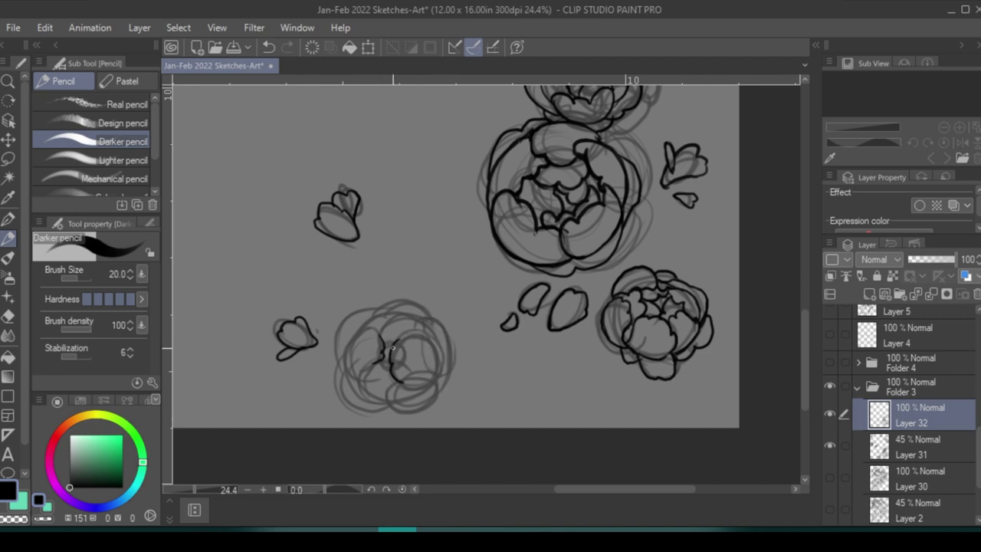
mouse_move(354, 340)
left_mouse_down()
mouse_move(363, 386)
mouse_move(353, 405)
mouse_move(424, 407)
mouse_move(401, 384)
mouse_move(391, 399)
mouse_move(350, 381)
mouse_move(341, 335)
mouse_move(409, 317)
mouse_move(373, 311)
mouse_move(412, 312)
left_mouse_up()
key("ctrl+s")
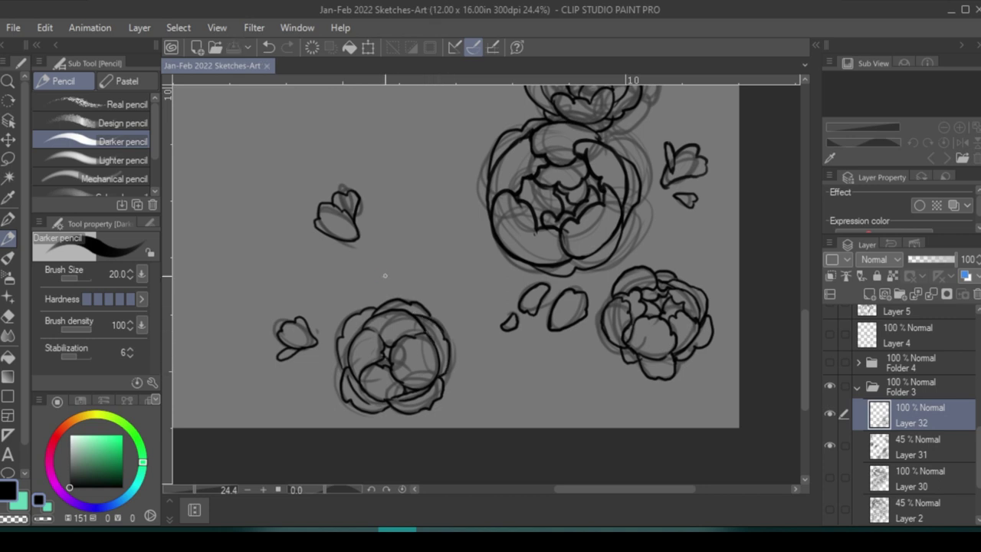
Draw vein lines on the lower flowers and loose petals, and extend the large flower's outer petals
left_click_drag(415, 372, 423, 352)
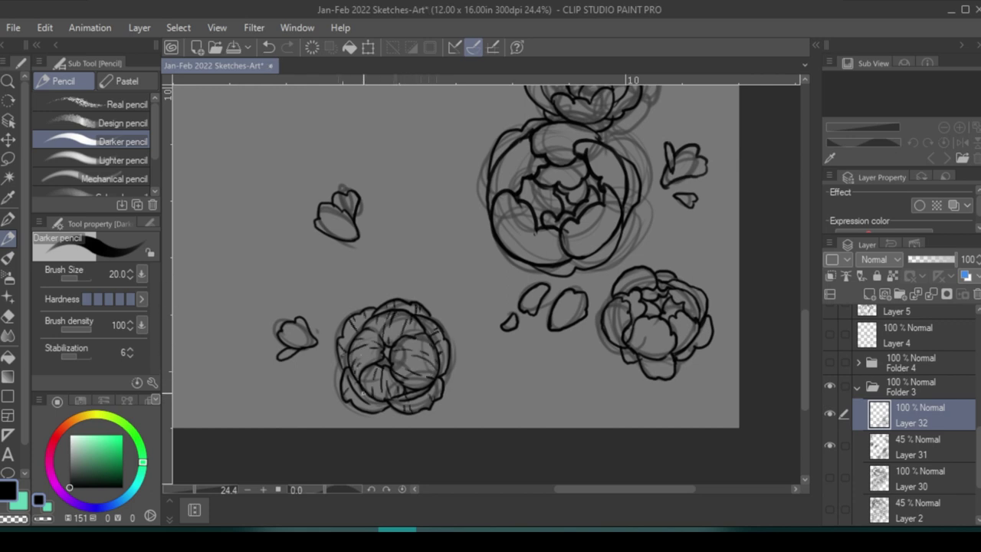
left_click_drag(346, 208, 336, 230)
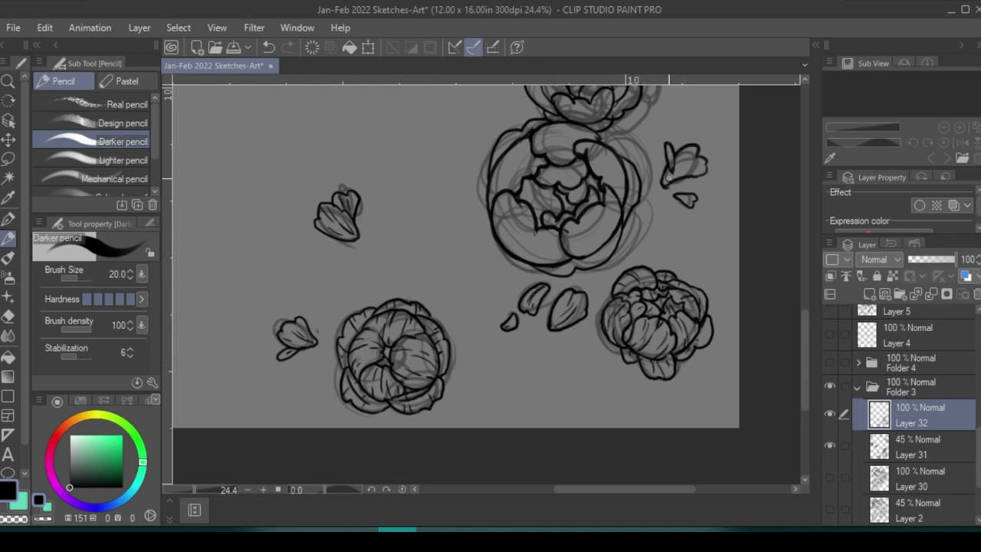
mouse_move(512, 203)
left_mouse_down()
mouse_move(534, 256)
mouse_move(578, 265)
left_mouse_up()
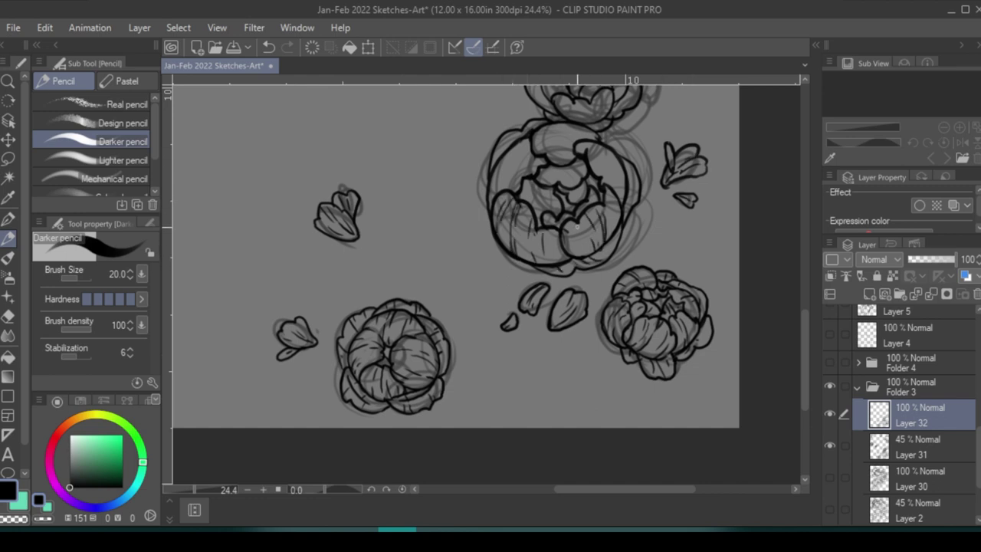
mouse_move(597, 150)
left_mouse_down()
mouse_move(617, 215)
mouse_move(644, 253)
left_mouse_up()
left_click_drag(521, 157, 473, 261)
left_click_drag(484, 181, 521, 178)
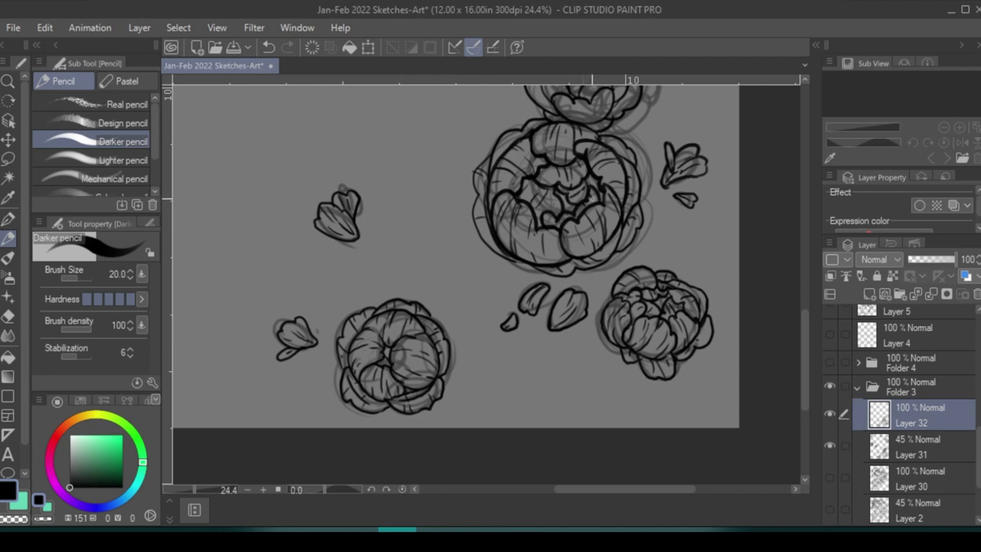
Detail the loose petal near the canvas's right edge and ink the one beside the small middle-left flower
scroll(502, 153, "up", 5)
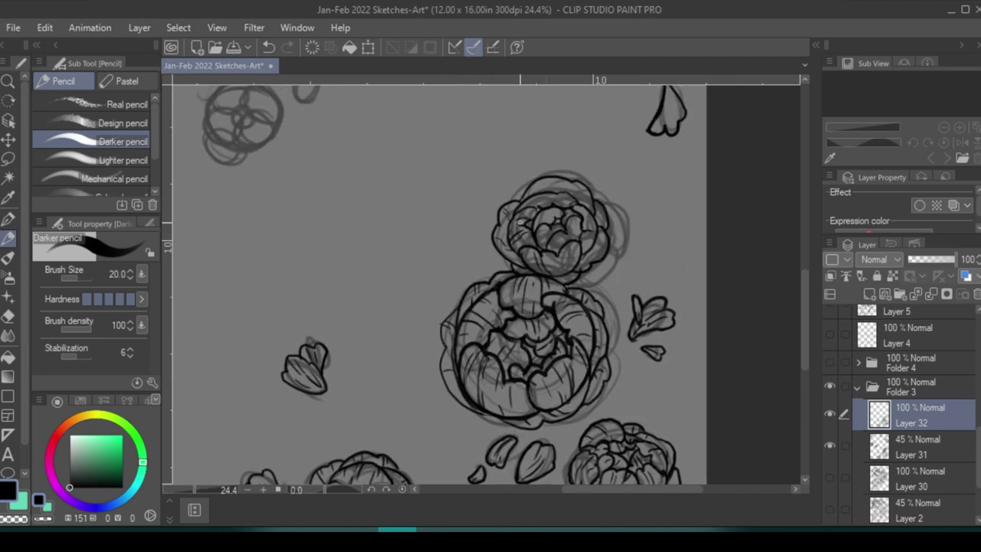
scroll(541, 199, "up", 4)
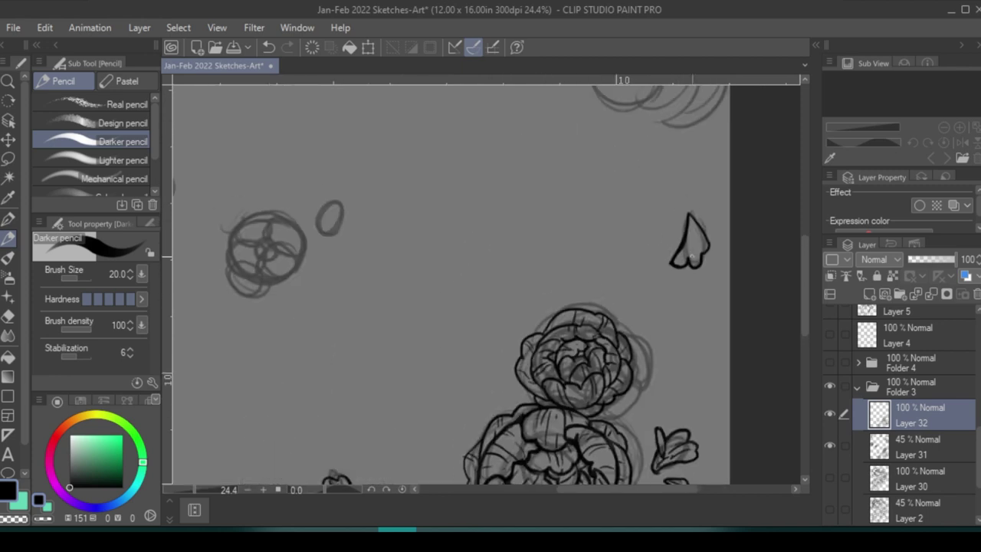
scroll(490, 203, "left", 4)
left_click_drag(436, 188, 429, 209)
Check the flowers against Layer 30's hair, hide it again, and ink the small middle-left flower
left_click(830, 479)
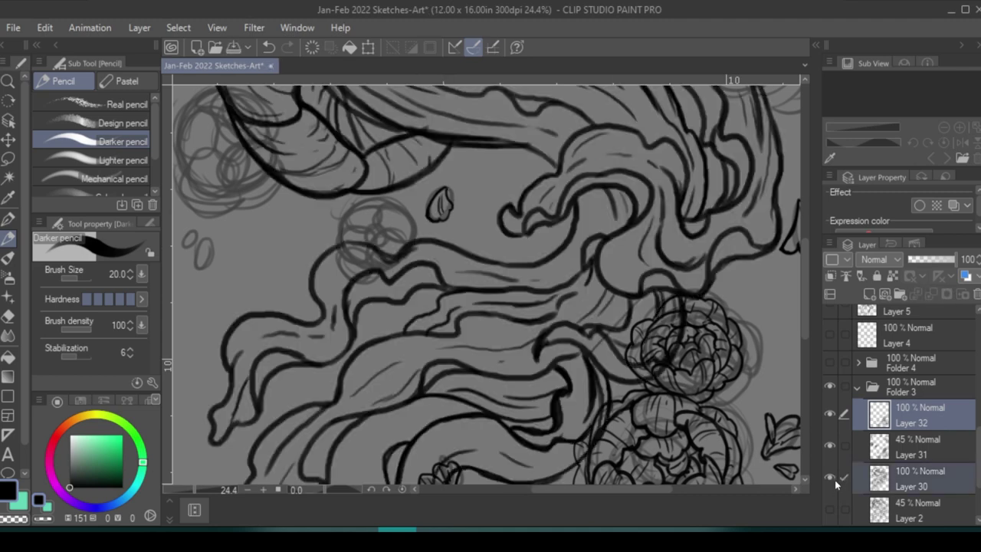
left_click(830, 479)
left_click(844, 477)
mouse_move(375, 257)
left_mouse_down()
mouse_move(351, 205)
mouse_move(352, 261)
mouse_move(402, 228)
mouse_move(357, 265)
mouse_move(387, 272)
left_mouse_up()
left_click_drag(409, 209, 414, 252)
left_click_drag(365, 197, 385, 192)
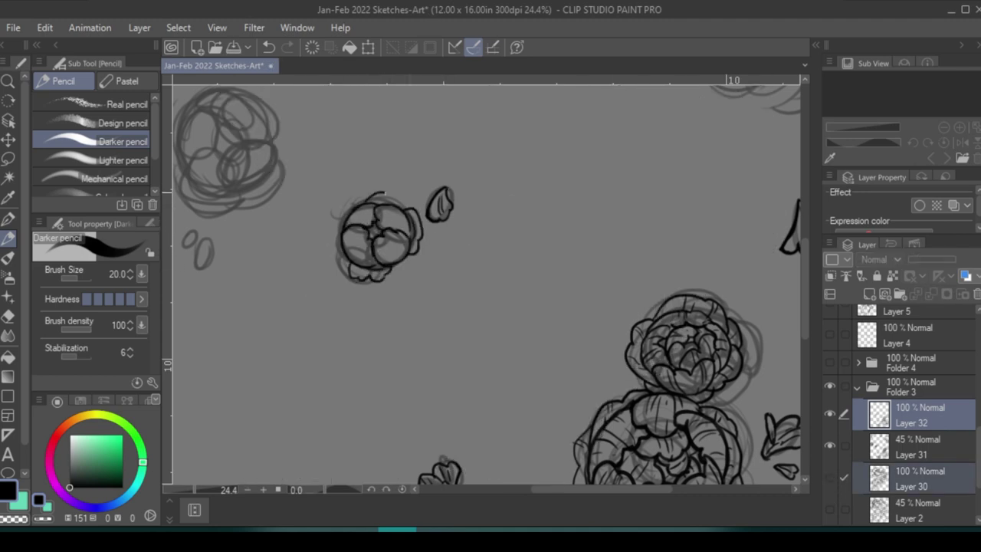
Ink the layered flower at the canvas's left edge and the two loose petals below it
scroll(396, 216, "left", 5)
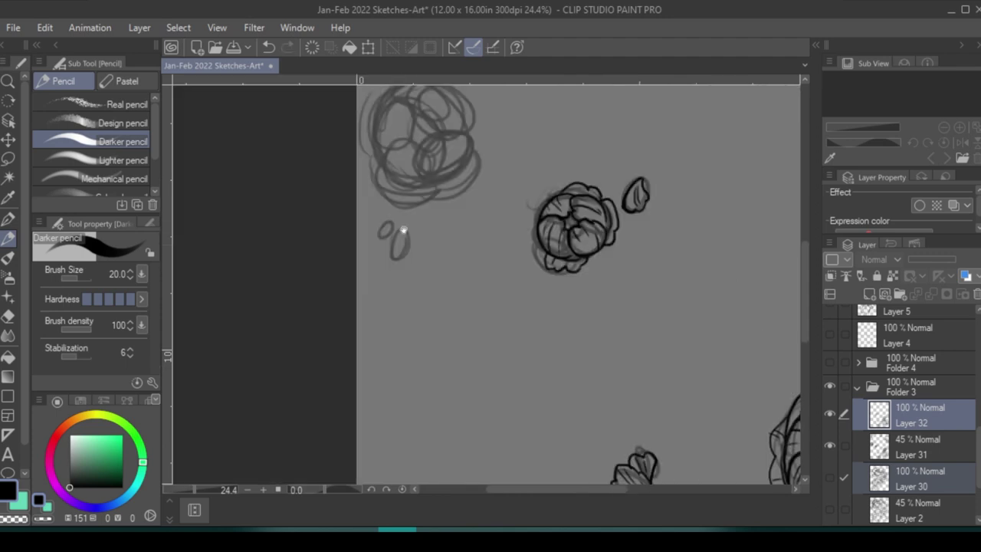
scroll(398, 229, "up", 2)
mouse_move(370, 178)
left_mouse_down()
mouse_move(408, 187)
mouse_move(366, 188)
mouse_move(412, 222)
left_mouse_up()
left_click_drag(383, 218, 440, 234)
key("ctrl+z")
mouse_move(400, 135)
left_mouse_down()
mouse_move(437, 167)
mouse_move(437, 146)
mouse_move(434, 186)
mouse_move(396, 234)
left_mouse_up()
left_click_drag(443, 201, 418, 178)
mouse_move(367, 204)
left_mouse_down()
mouse_move(399, 246)
mouse_move(471, 204)
left_mouse_up()
left_click_drag(455, 167, 472, 201)
left_click_drag(412, 134, 440, 134)
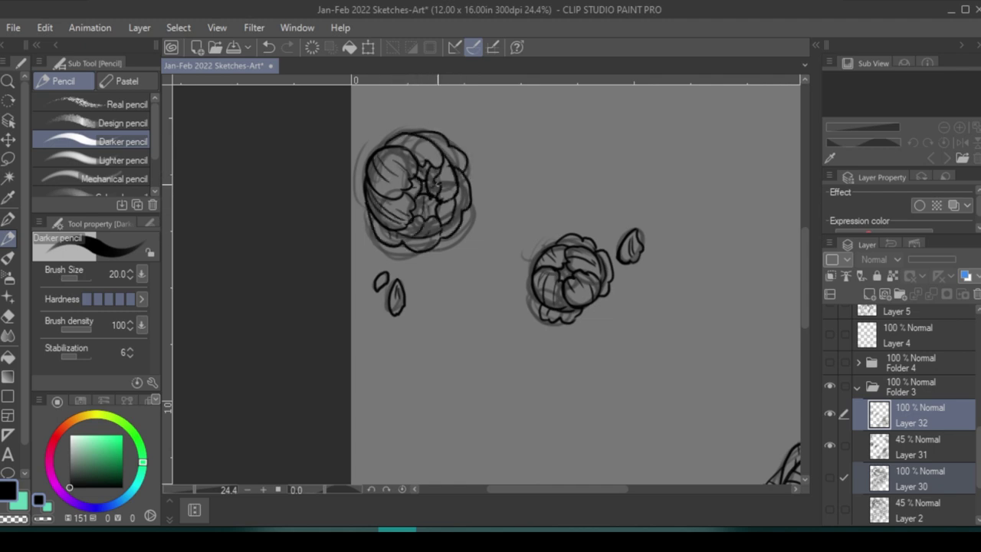
Ink the bud and loose petals near the canvas's top edge and the two blooms in the upper-left corner
left_click_drag(449, 216, 354, 484)
mouse_move(643, 213)
left_mouse_down()
mouse_move(630, 253)
mouse_move(664, 230)
mouse_move(628, 257)
left_mouse_up()
left_click_drag(672, 214, 675, 212)
left_click_drag(682, 213, 698, 202)
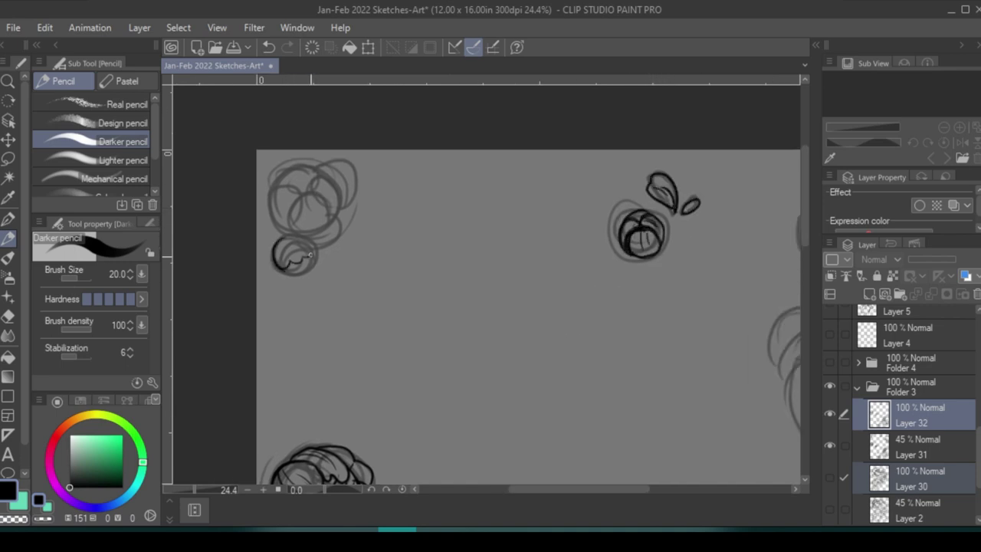
mouse_move(304, 207)
left_mouse_down()
mouse_move(331, 222)
mouse_move(301, 204)
mouse_move(318, 170)
mouse_move(275, 182)
mouse_move(329, 227)
mouse_move(357, 230)
left_mouse_up()
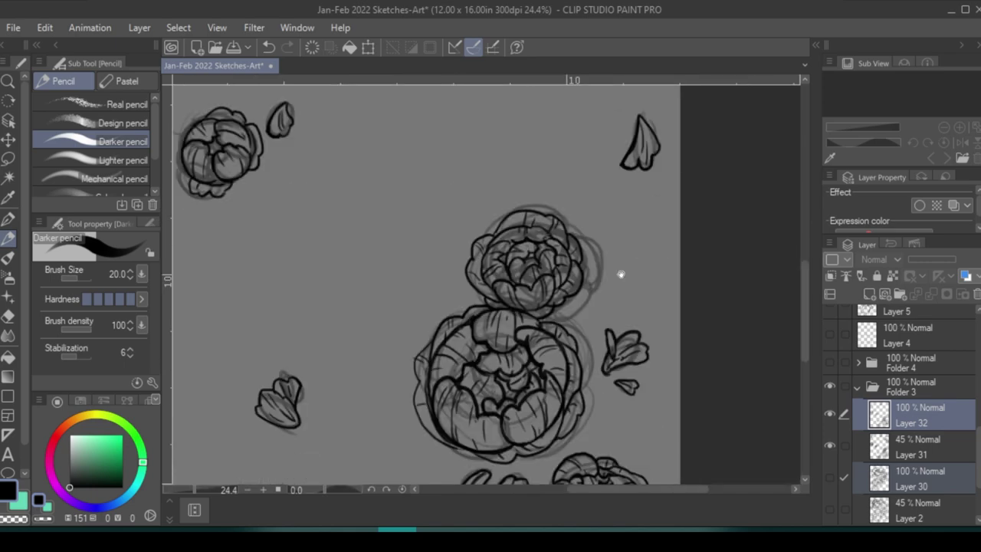
Ink the outlines of the overlapping petals on the large upper-right flower
scroll(620, 274, "down", 5)
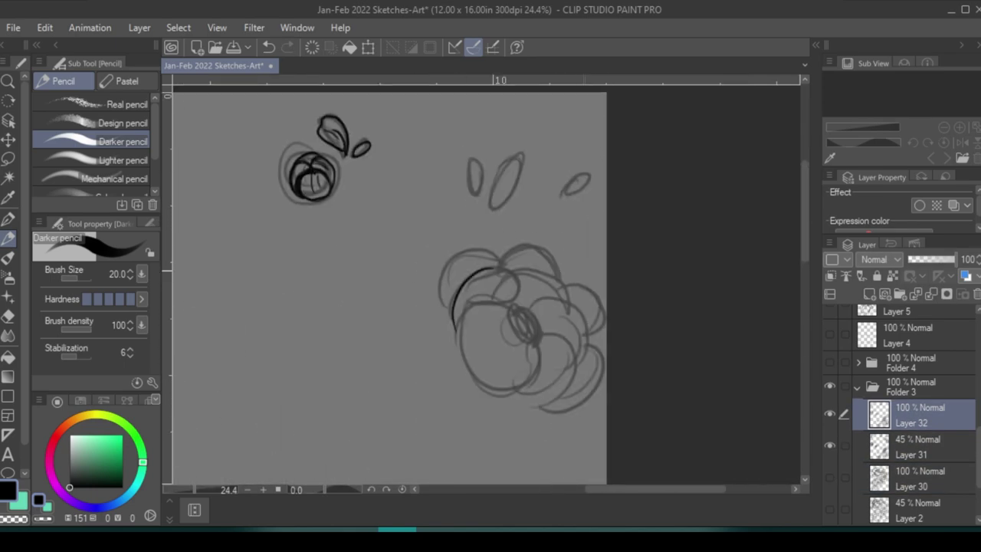
mouse_move(460, 337)
left_mouse_down()
mouse_move(519, 276)
mouse_move(536, 384)
left_mouse_up()
mouse_move(461, 314)
left_mouse_down()
mouse_move(454, 274)
mouse_move(502, 254)
left_mouse_up()
left_click_drag(498, 264, 549, 258)
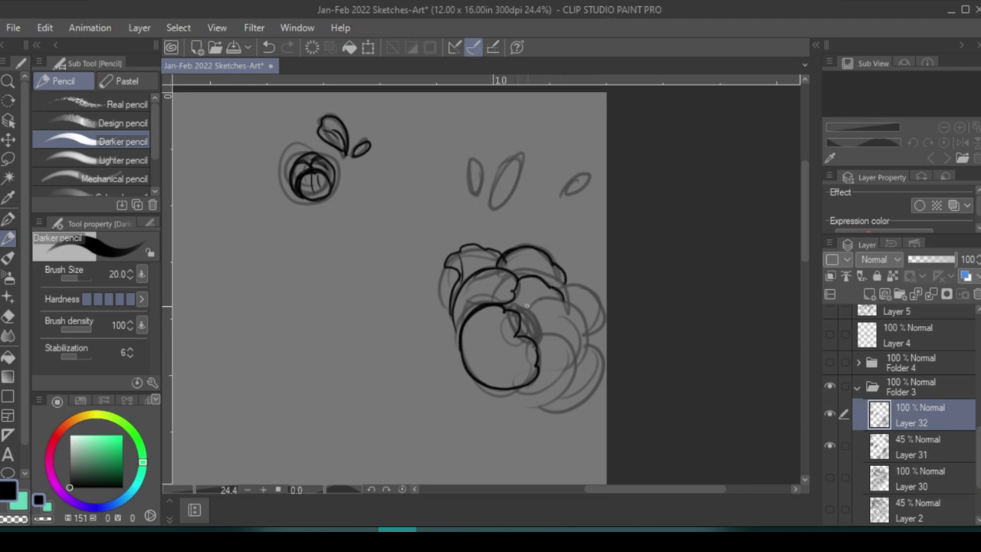
mouse_move(526, 305)
left_mouse_down()
mouse_move(540, 336)
mouse_move(586, 356)
mouse_move(499, 391)
mouse_move(592, 374)
mouse_move(599, 306)
left_mouse_up()
left_click_drag(562, 286, 602, 309)
Draw vein lines across the petals and center of the large upper-right flower
mouse_move(457, 314)
left_mouse_down()
mouse_move(520, 370)
mouse_move(474, 352)
mouse_move(485, 282)
left_mouse_up()
left_click_drag(471, 347, 497, 324)
left_click_drag(469, 268, 475, 249)
left_click_drag(521, 267, 524, 253)
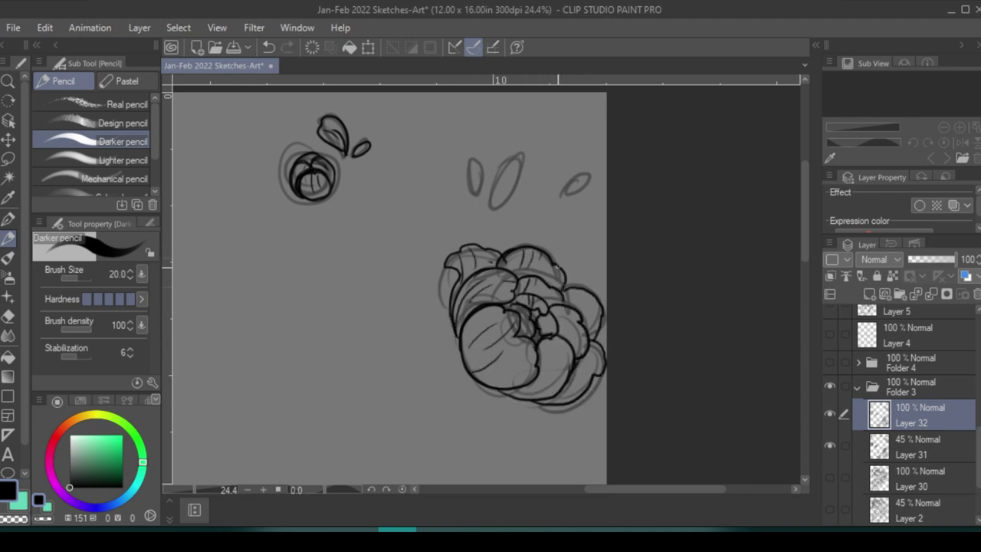
left_click_drag(521, 323, 529, 331)
left_click_drag(544, 339, 552, 357)
left_click_drag(536, 367, 548, 390)
left_click_drag(513, 341, 561, 400)
Add pointed leaves to the left of the upper-right flower and ink the three loose petals above it
left_click_drag(450, 354, 419, 397)
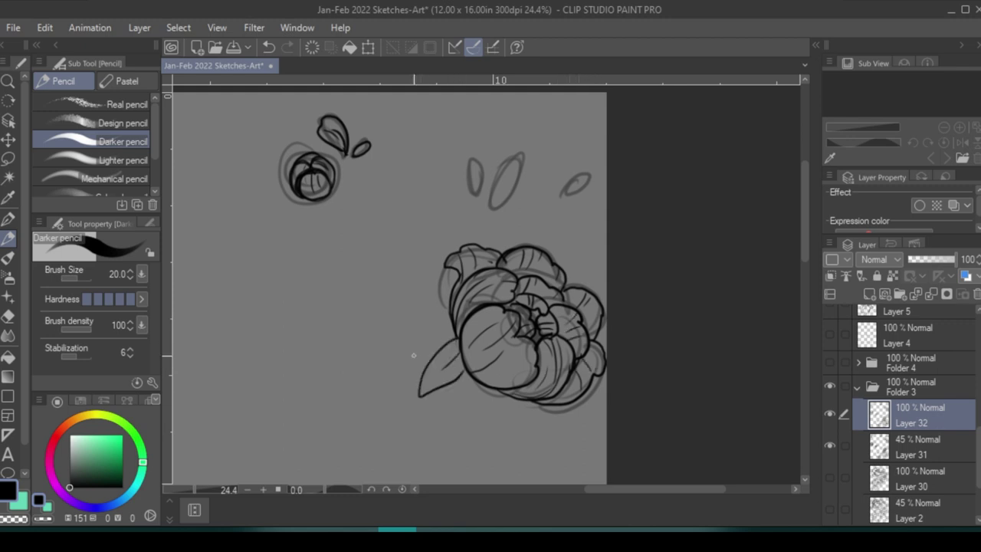
left_click_drag(452, 321, 409, 354)
left_click_drag(524, 153, 494, 211)
left_click_drag(469, 157, 481, 201)
left_click_drag(589, 177, 563, 196)
left_click_drag(518, 157, 496, 204)
left_click_drag(475, 172, 481, 203)
Ink the loose petals in the canvas's lower-left corner
key("ctrl+minus")
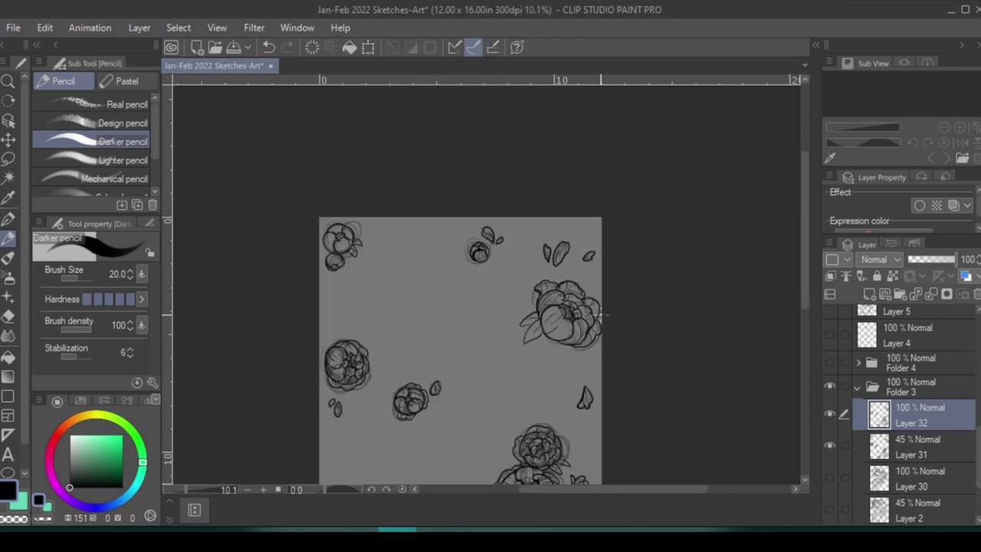
key("ctrl+plus")
left_click_drag(368, 383, 359, 426)
left_click_drag(377, 405, 398, 387)
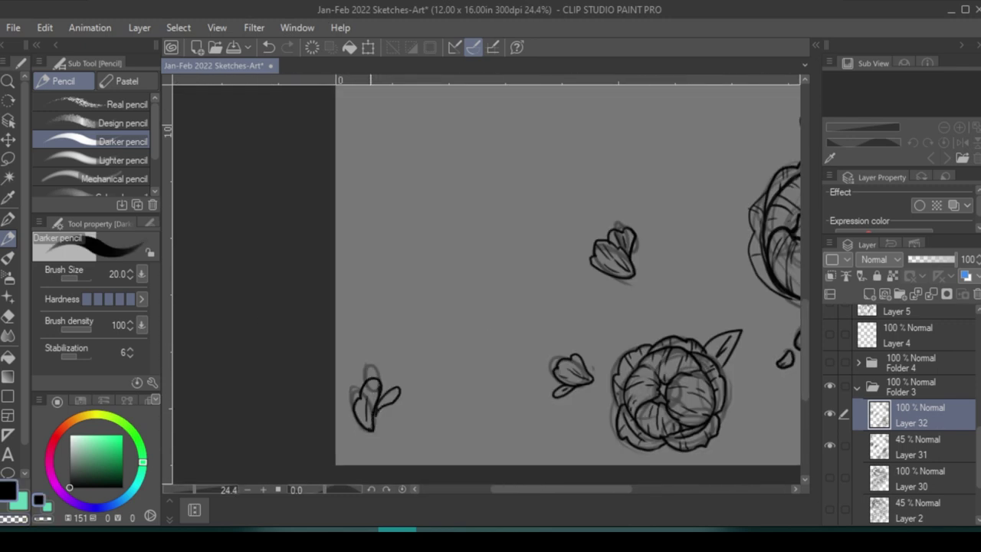
Show Layer 30 with the flower sketch hidden, and clear its hair lines inside the flowers using an automatic selection from Layer 32
left_click(829, 476)
left_click(918, 474)
left_click_drag(705, 237, 491, 307)
key("w")
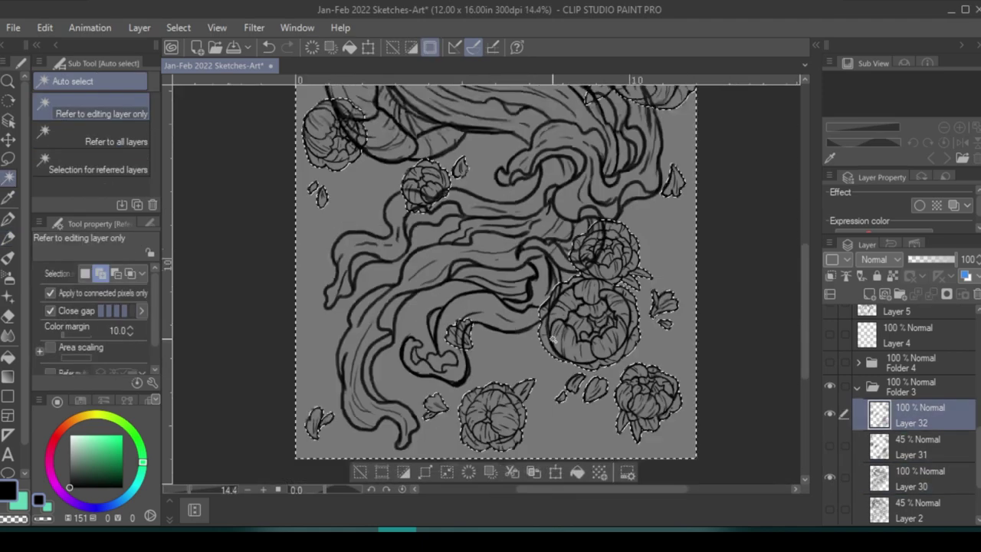
left_click(434, 235)
left_click(923, 410)
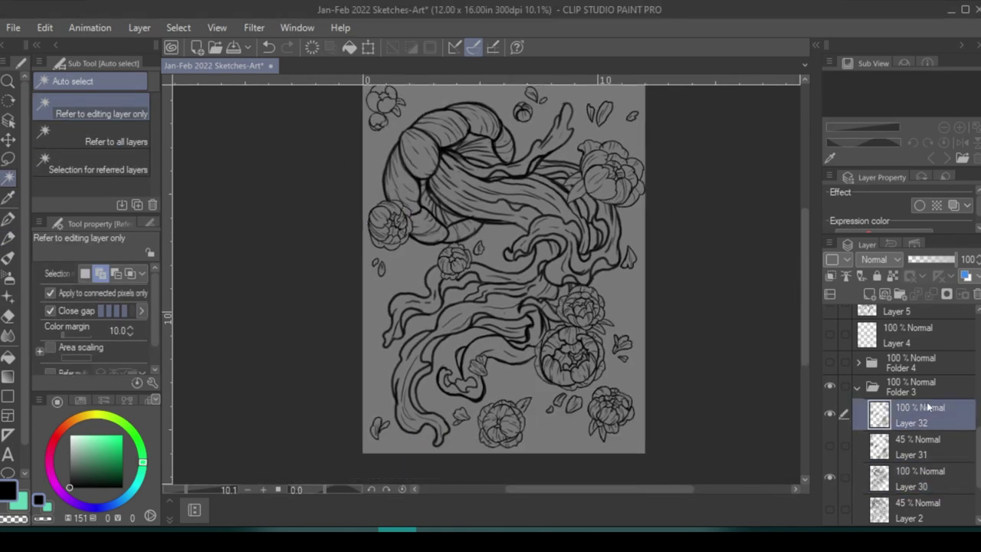
Try expanding a selection of Layer 32's flower line art by 60 px, and deselect it
left_click(879, 414, "ctrl")
left_click(437, 474)
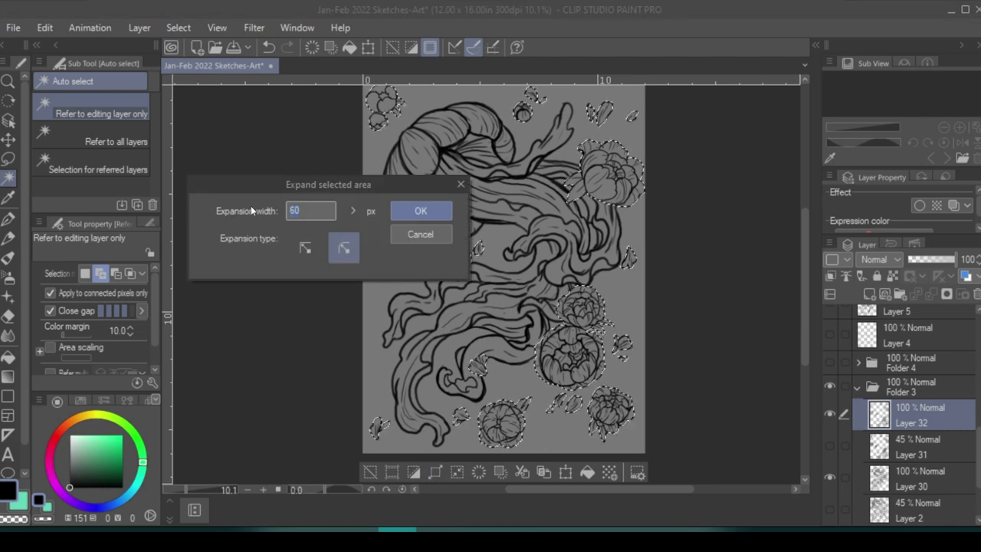
key("Return")
key("ctrl+d")
Thicken the outer outlines of the two stacked flowers beside the hair and the bottom-center flower with the Darker pencil at size 30
scroll(571, 230, "up", 2)
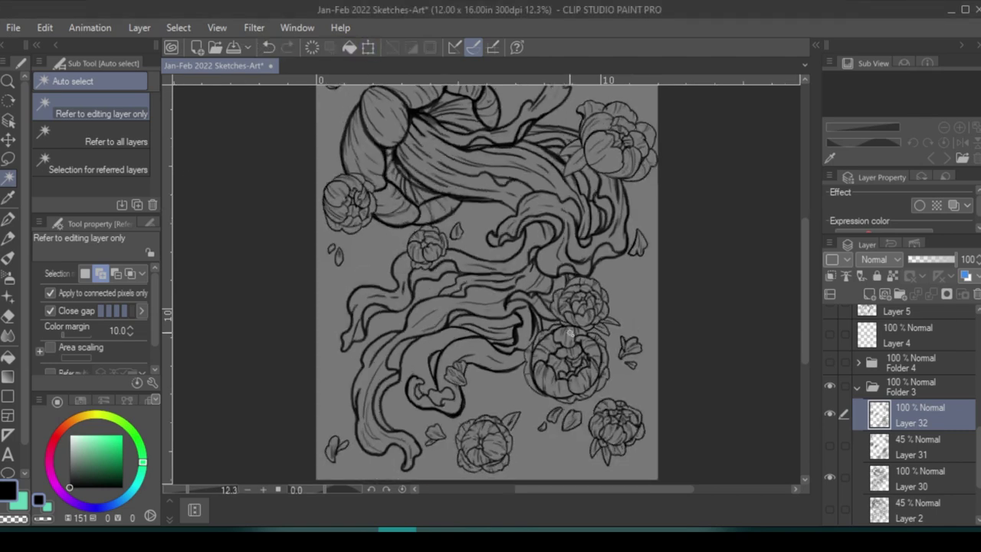
key("p")
scroll(548, 199, "up", 2)
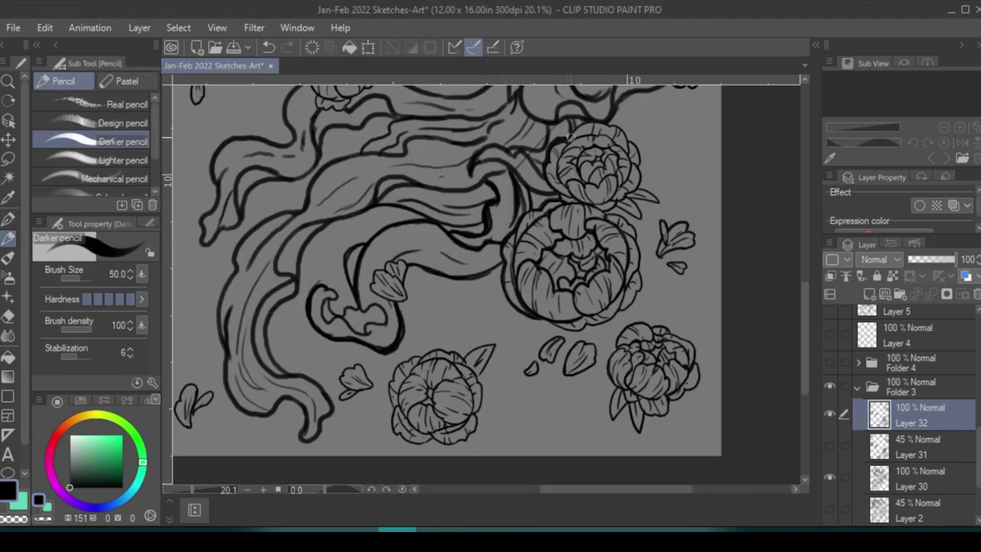
left_click_drag(640, 196, 662, 204)
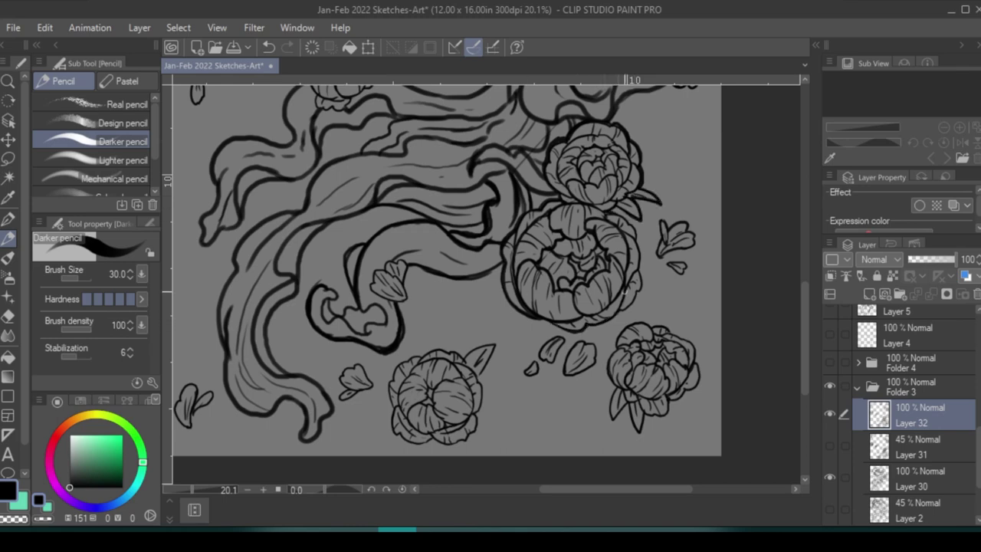
left_click_drag(456, 357, 482, 402)
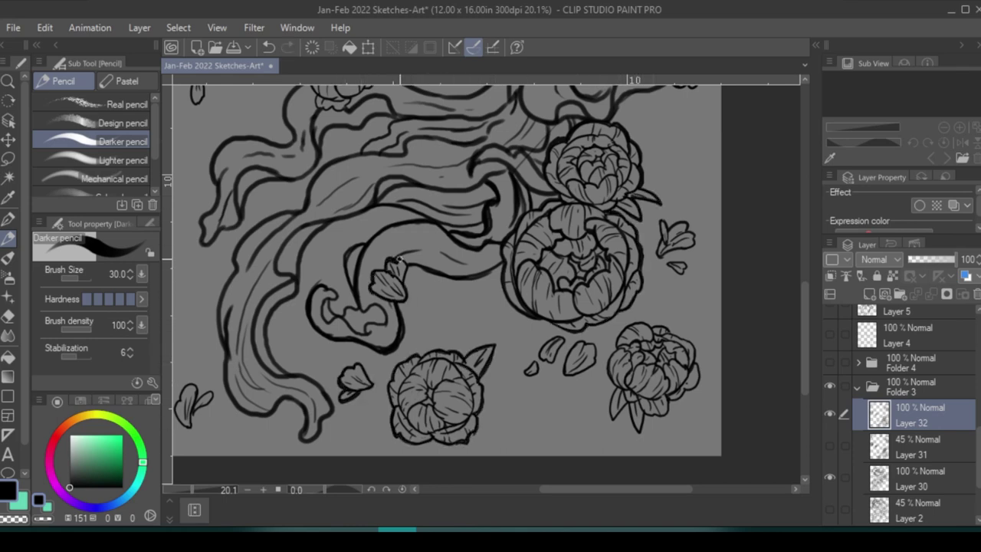
Thicken the outlines of the loose petals in the canvas's lower half and of the lower-right flower and its leaves
mouse_move(406, 269)
left_mouse_down()
mouse_move(472, 262)
mouse_move(410, 256)
left_mouse_up()
mouse_move(536, 318)
left_mouse_down()
mouse_move(566, 346)
mouse_move(540, 344)
left_mouse_up()
left_click_drag(563, 320, 598, 354)
mouse_move(608, 316)
left_mouse_down()
mouse_move(613, 406)
mouse_move(648, 418)
left_mouse_up()
mouse_move(628, 302)
left_mouse_down()
mouse_move(665, 308)
mouse_move(701, 369)
left_mouse_up()
left_click_drag(674, 384, 634, 400)
mouse_move(656, 201)
left_mouse_down()
mouse_move(689, 239)
mouse_move(687, 256)
left_mouse_up()
Thicken the outlines of the loose petals at the right edge and the large upper-right flower
scroll(674, 253, "up", 5)
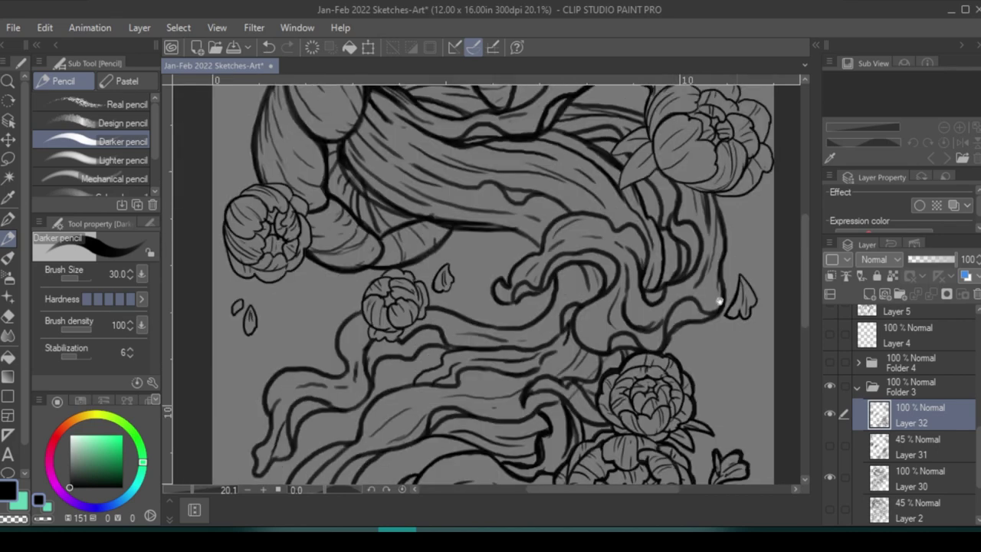
scroll(751, 283, "down", 1)
left_click_drag(740, 273, 770, 296)
scroll(582, 276, "down", 5)
mouse_move(560, 251)
left_mouse_down()
mouse_move(569, 300)
mouse_move(605, 252)
left_mouse_up()
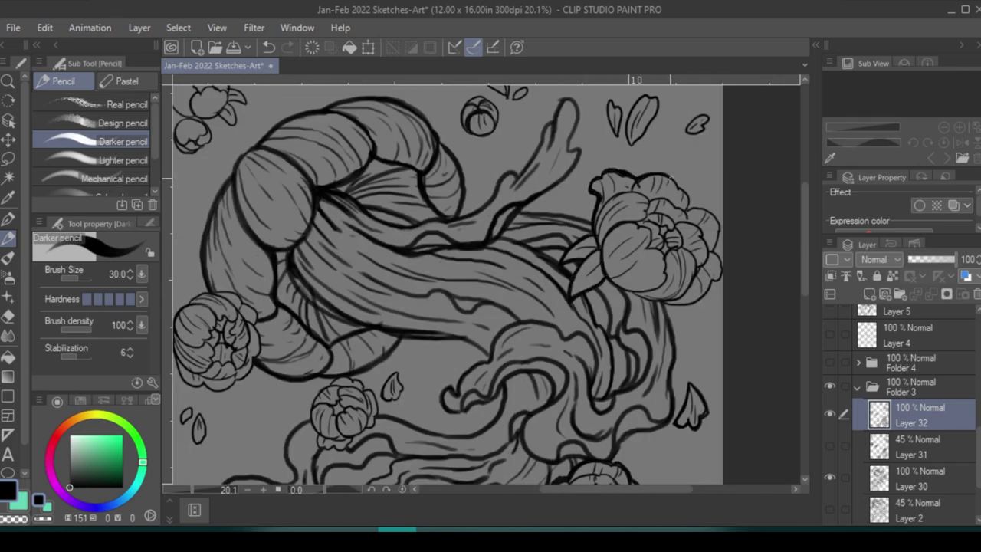
left_click_drag(670, 177, 718, 280)
Thicken the outlines of the loose petals above the upper-right flower and of the small bud and petals near the top
scroll(660, 303, "up", 2)
left_click_drag(596, 157, 618, 201)
left_click_drag(648, 158, 620, 204)
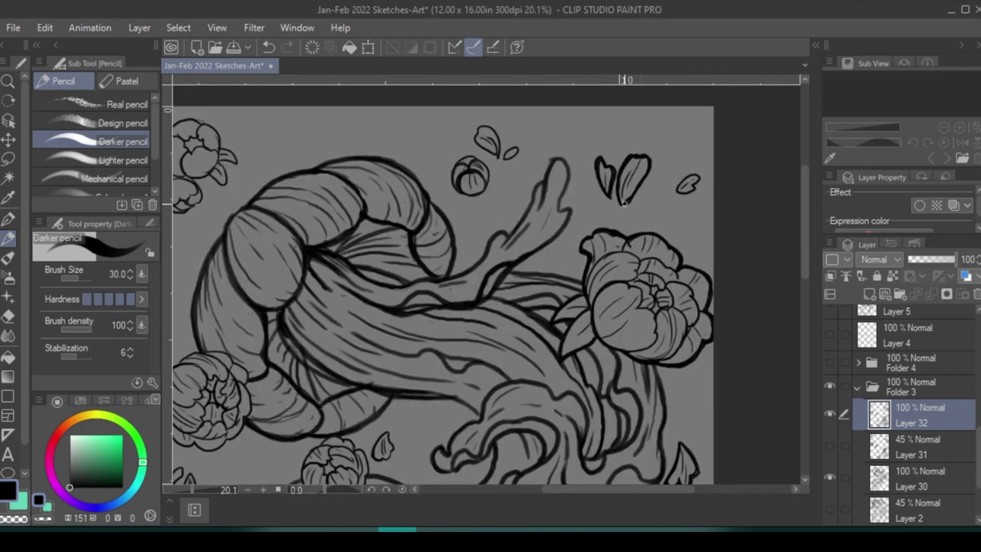
left_click_drag(681, 174, 698, 193)
left_click_drag(475, 138, 507, 153)
mouse_move(512, 152)
left_mouse_down()
mouse_move(482, 161)
mouse_move(460, 191)
left_mouse_up()
left_click_drag(460, 191, 620, 99)
Thicken the outlines of the flower on the ring's left side, the small flower below it and their nearby petals
left_click_drag(326, 278, 335, 351)
left_click_drag(336, 354, 391, 346)
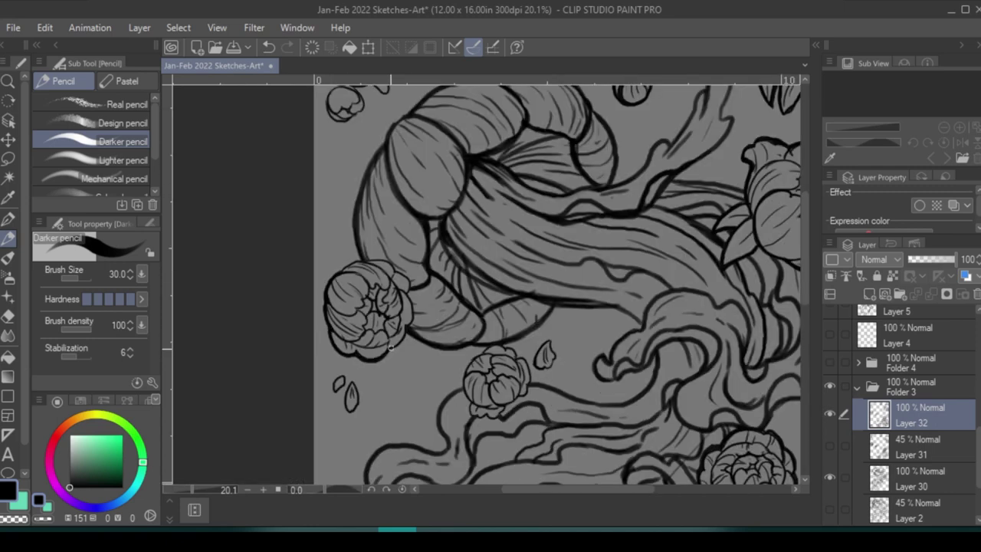
left_click_drag(335, 377, 357, 415)
mouse_move(466, 351)
left_mouse_down()
mouse_move(483, 370)
mouse_move(494, 420)
left_mouse_up()
left_click_drag(500, 347, 530, 414)
left_click_drag(532, 341, 557, 370)
left_click_drag(544, 230, 562, 410)
Finish thickening the outlines of the remaining flowers and petals on the canvas's left side
left_click_drag(354, 275, 380, 311)
mouse_move(345, 280)
left_mouse_down()
mouse_move(360, 233)
mouse_move(418, 252)
left_mouse_up()
left_click_drag(415, 253, 371, 297)
left_click_drag(537, 307, 465, 249)
mouse_move(674, 198)
left_mouse_down()
mouse_move(651, 244)
mouse_move(598, 299)
left_mouse_up()
left_click_drag(537, 307, 547, 277)
left_click_drag(314, 223, 330, 322)
left_click_drag(406, 344, 423, 369)
scroll(528, 253, "down", 4)
scroll(528, 252, "up", 3)
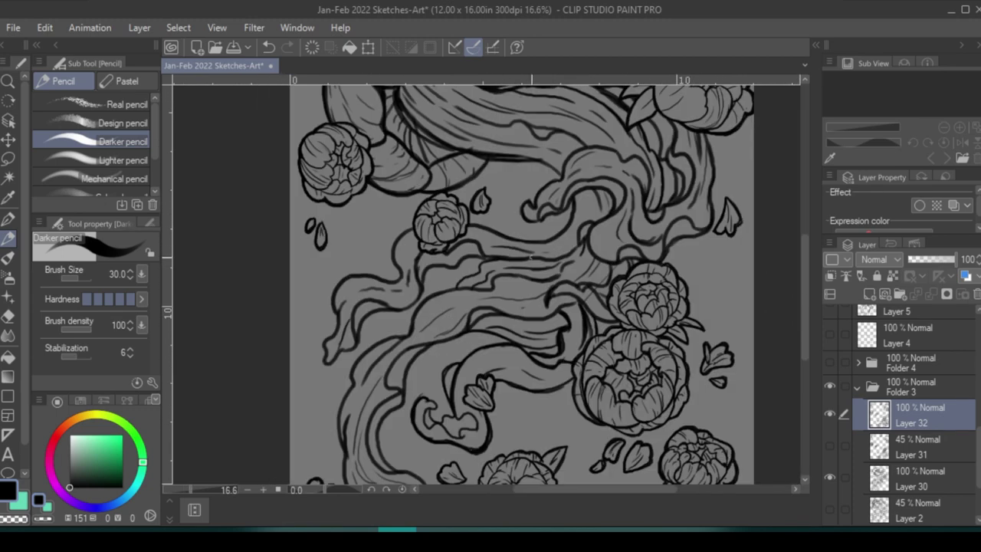
Merge the hair and flower line-art layers into one and add an empty layer above it
right_click(919, 414)
left_click(918, 364)
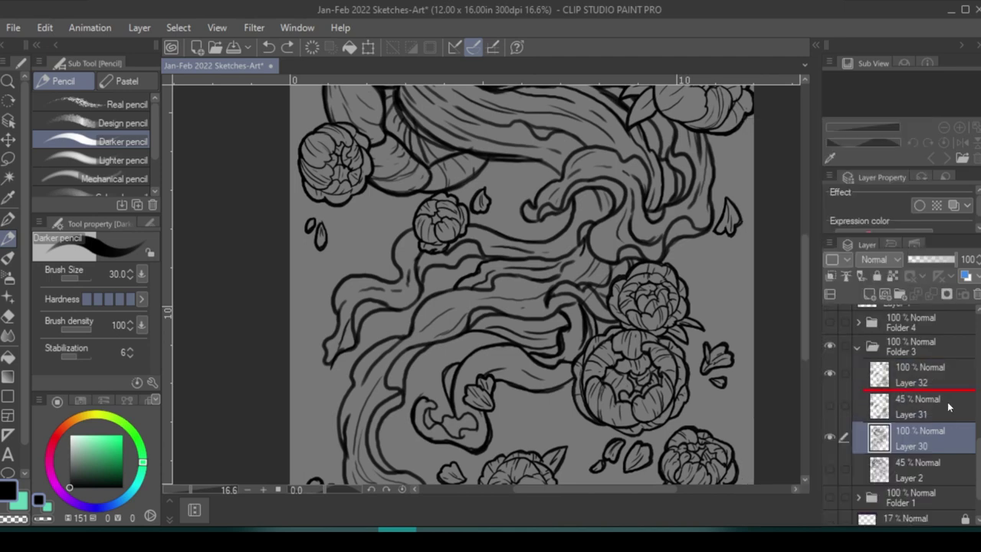
key("ctrl+shift+n")
Sketch long curved red strands flowing from the ring across the hair with a size 120 pencil, redrawing the last ones
scroll(464, 284, "down", 3)
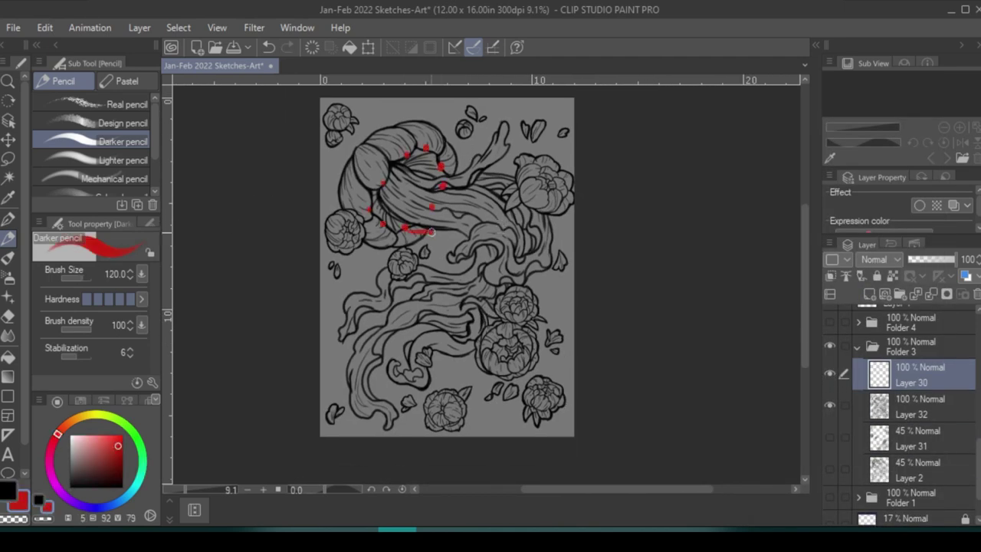
mouse_move(392, 209)
left_mouse_down()
mouse_move(459, 268)
mouse_move(376, 353)
mouse_move(402, 353)
left_mouse_up()
left_click_drag(379, 180, 448, 345)
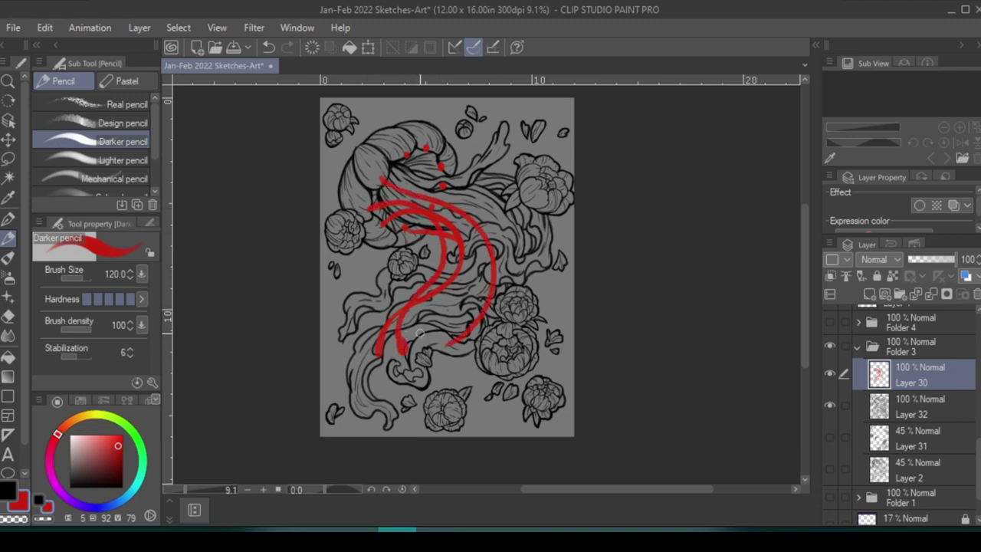
mouse_move(409, 160)
left_mouse_down()
mouse_move(543, 325)
mouse_move(532, 292)
left_mouse_up()
left_click_drag(441, 170, 497, 316)
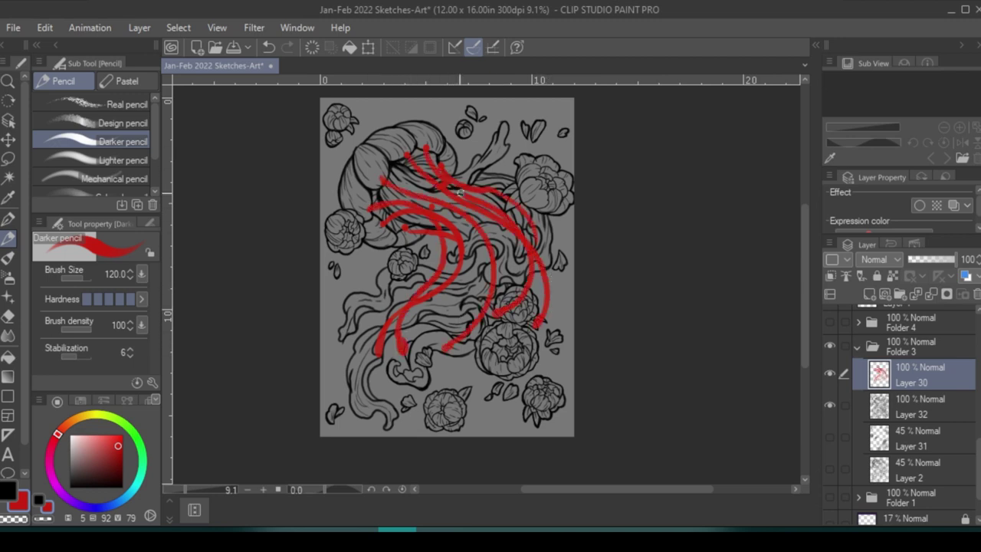
key("ctrl+z")
key("ctrl+z")
left_click_drag(460, 192, 558, 310)
Hide the merged line art, set the red strand sketch to 52% opacity, and add a new layer above it
left_click(830, 405)
left_click_drag(956, 259, 932, 259)
left_click(869, 294)
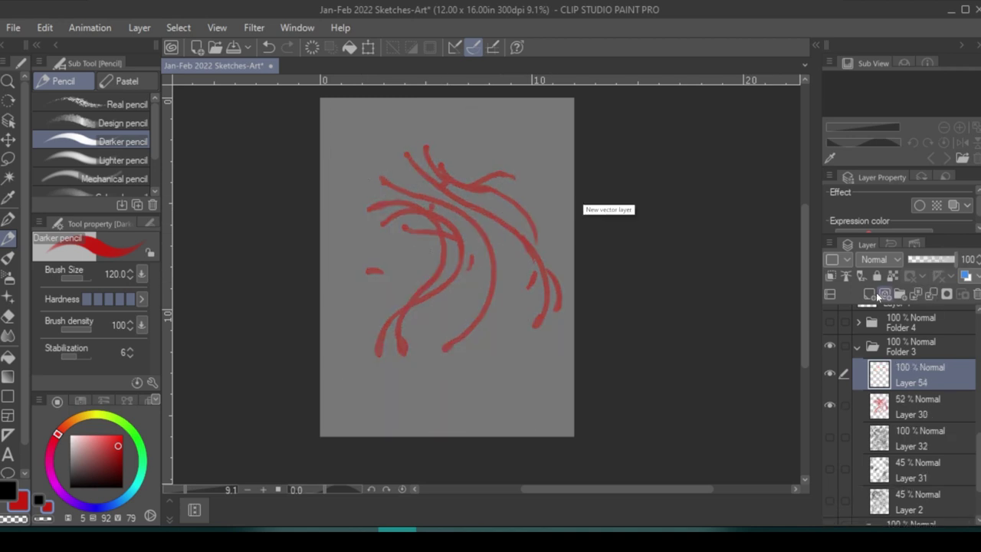
Ink both edges of the two crossing strands on the left in black with the Darker pencil at size 20
key("x")
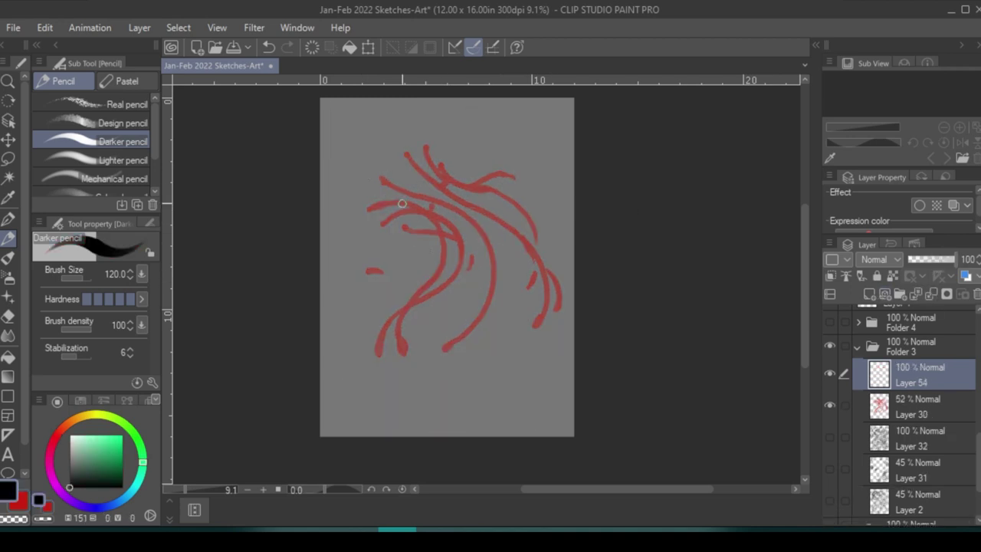
scroll(437, 172, "up", 3)
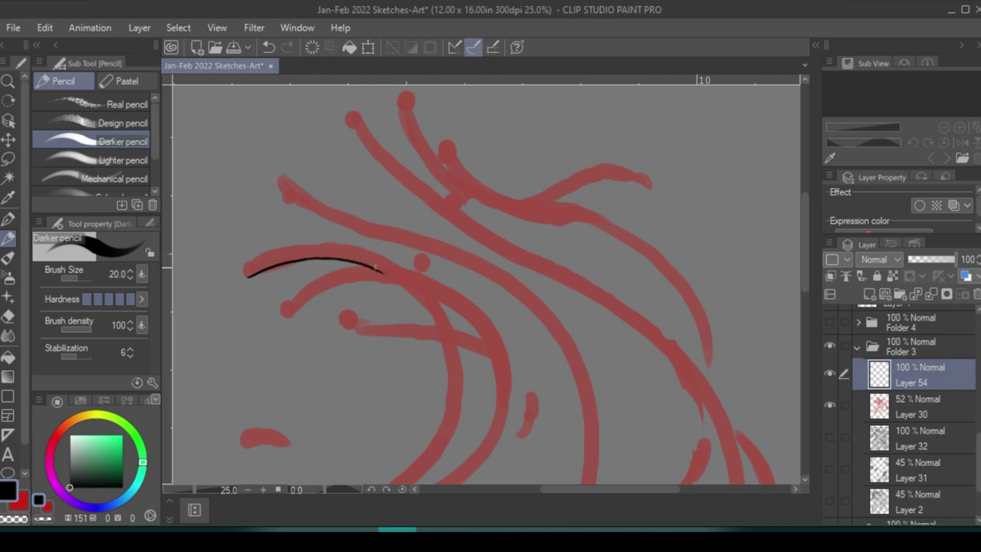
mouse_move(375, 266)
left_mouse_down()
mouse_move(467, 274)
mouse_move(526, 230)
mouse_move(438, 361)
mouse_move(490, 253)
mouse_move(460, 258)
left_mouse_up()
left_click_drag(409, 306, 429, 276)
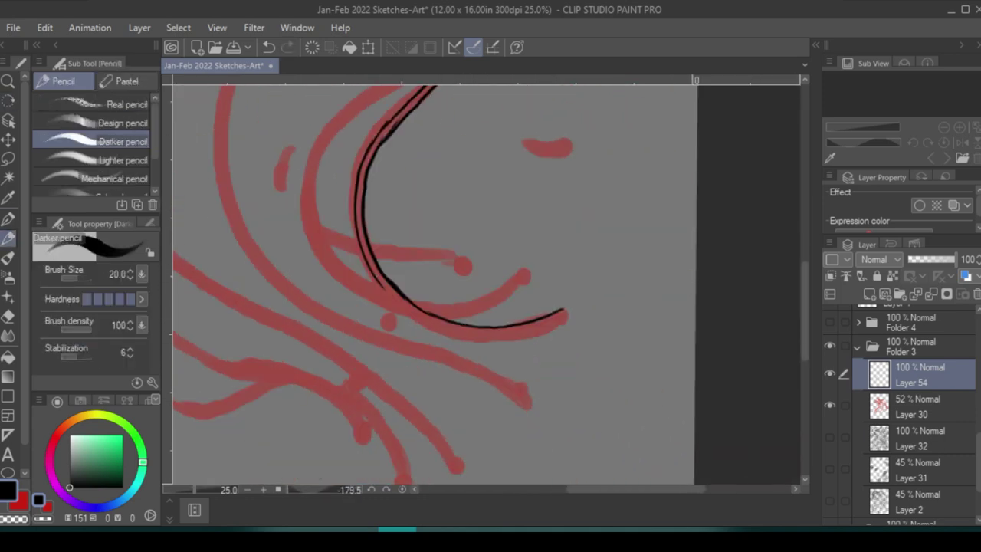
mouse_move(460, 306)
left_mouse_down()
mouse_move(404, 156)
mouse_move(335, 248)
left_mouse_up()
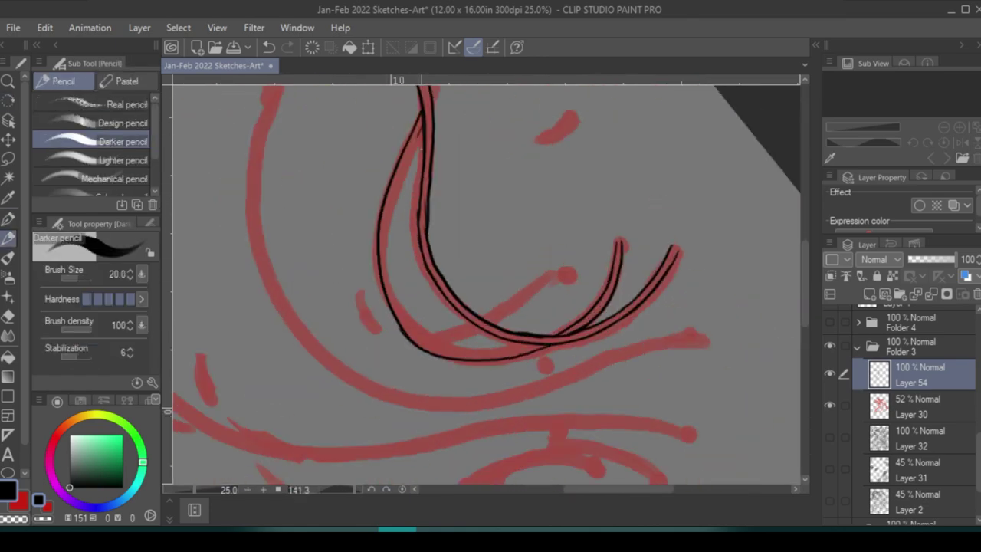
left_click_drag(357, 349, 385, 263)
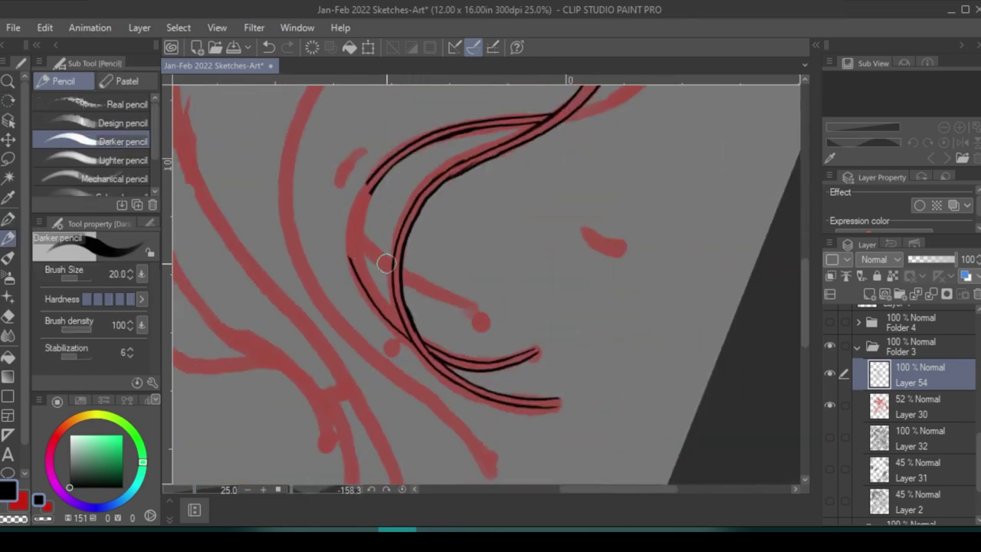
mouse_move(349, 225)
left_mouse_down()
mouse_move(358, 253)
mouse_move(504, 303)
mouse_move(534, 253)
mouse_move(481, 346)
left_mouse_up()
left_click_drag(530, 299, 648, 227)
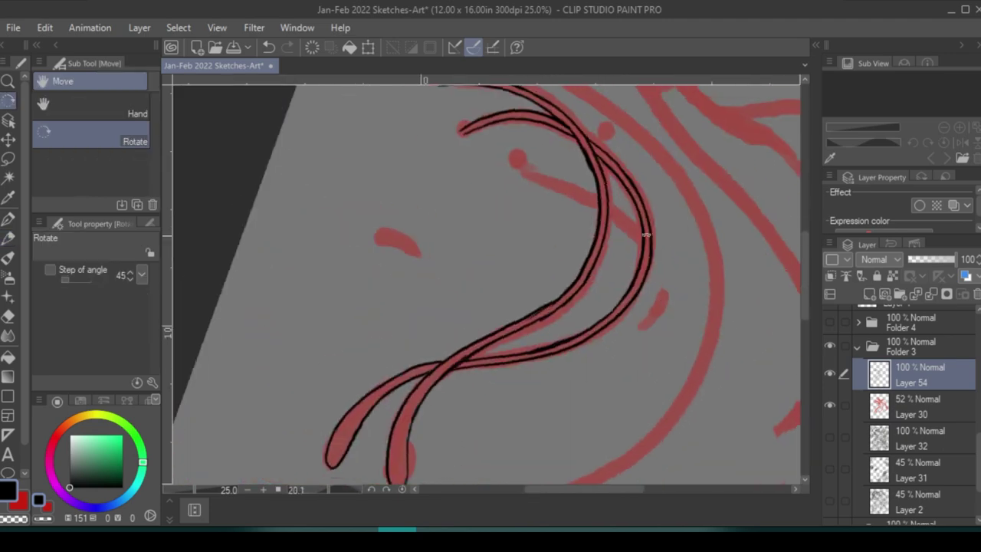
Ink the short branch joining the crossing strands and the small detached strand pieces beside them
left_click_drag(377, 238, 419, 260)
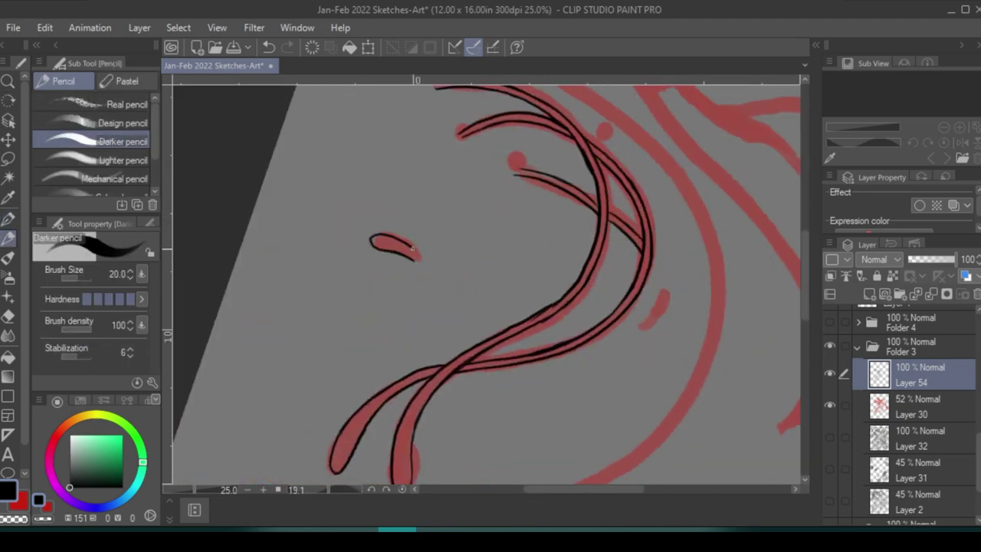
left_click_drag(642, 328, 663, 291)
left_click_drag(536, 322, 479, 346)
Ink both edges of the long middle strand and begin outlining the long strand next to it
left_click_drag(451, 147, 478, 272)
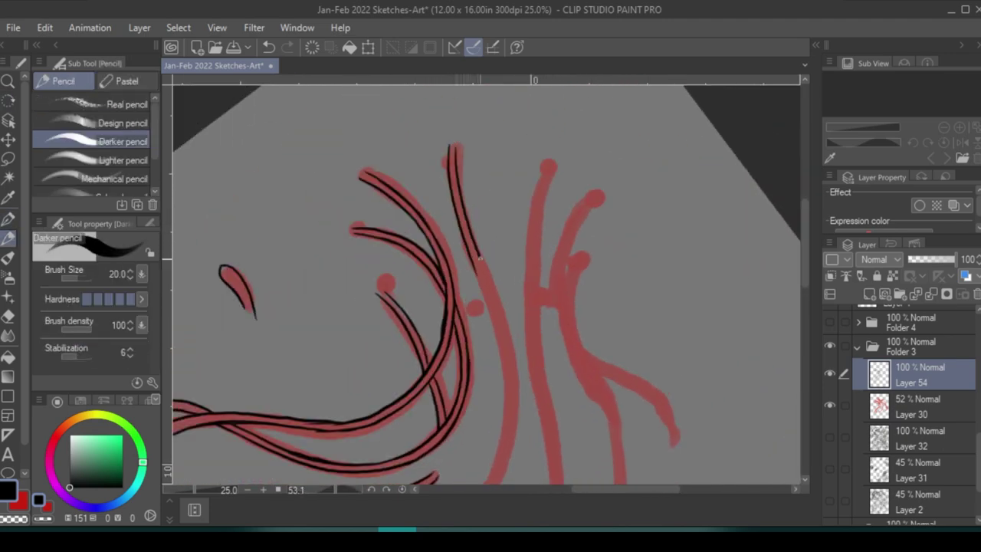
mouse_move(582, 337)
left_mouse_down()
mouse_move(536, 399)
mouse_move(429, 360)
left_mouse_up()
left_click_drag(495, 164, 484, 359)
mouse_move(500, 127)
left_mouse_down()
mouse_move(481, 291)
mouse_move(567, 429)
left_mouse_up()
mouse_move(536, 201)
left_mouse_down()
mouse_move(400, 242)
mouse_move(441, 318)
mouse_move(521, 421)
left_mouse_up()
mouse_move(416, 257)
left_mouse_down()
mouse_move(429, 319)
mouse_move(521, 432)
left_mouse_up()
left_click_drag(459, 345, 353, 322)
left_click_drag(229, 283, 285, 366)
left_click_drag(248, 300, 325, 370)
mouse_move(429, 307)
left_mouse_down()
mouse_move(536, 202)
mouse_move(460, 291)
mouse_move(450, 208)
mouse_move(408, 417)
mouse_move(434, 359)
left_mouse_up()
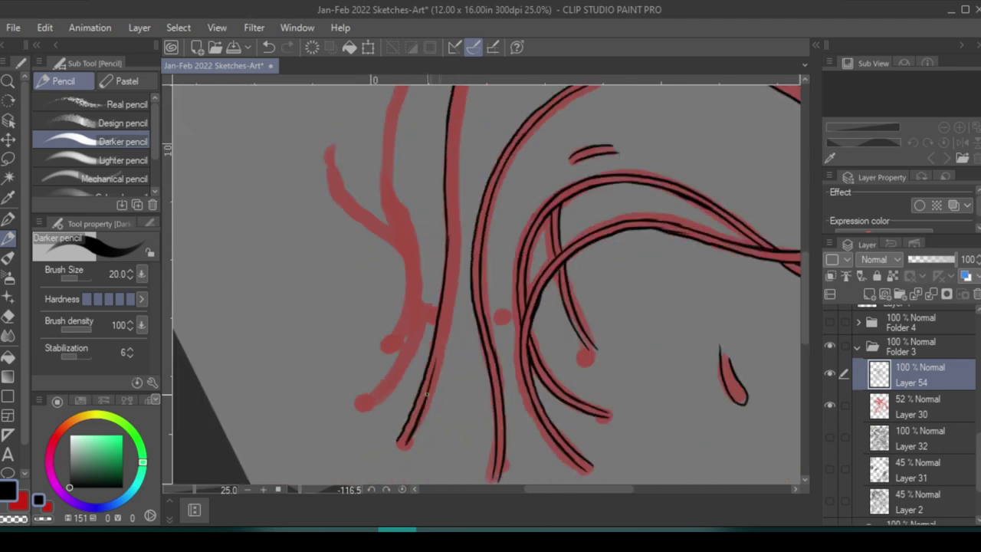
Ink the remaining edges of the long right-hand strand and the inner edge of the uppermost strand
left_click_drag(444, 229, 410, 367)
mouse_move(424, 442)
left_mouse_down()
mouse_move(436, 301)
mouse_move(426, 362)
left_mouse_up()
mouse_move(454, 196)
left_mouse_down()
mouse_move(521, 132)
mouse_move(411, 335)
mouse_move(409, 363)
left_mouse_up()
left_click_drag(409, 364, 461, 224)
left_click_drag(424, 387, 369, 465)
left_click_drag(436, 374, 380, 468)
left_click_drag(434, 300, 423, 386)
left_click_drag(440, 175, 452, 245)
left_click_drag(417, 230, 475, 149)
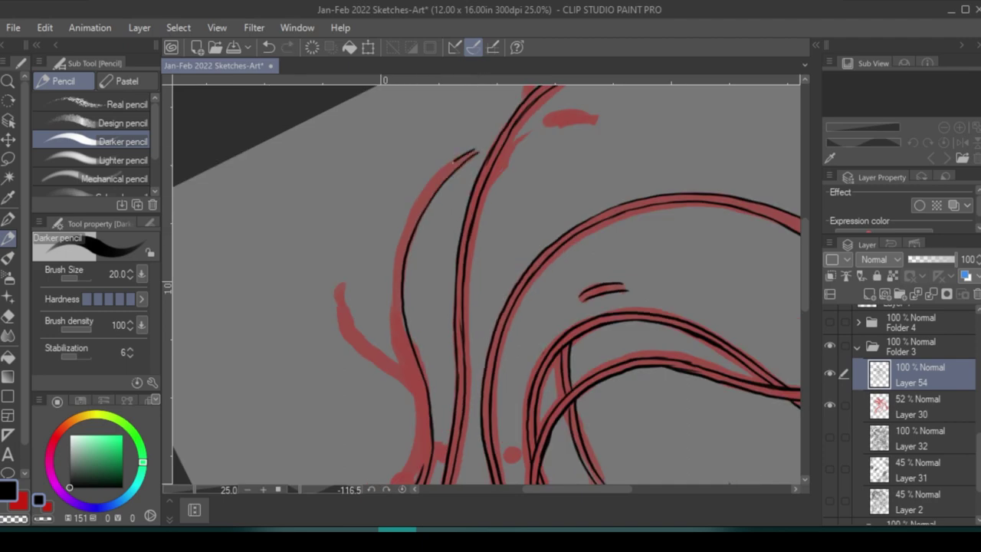
Complete the outlines of the uppermost strand, its side branch and the short strand piece near its end
mouse_move(420, 208)
left_mouse_down()
mouse_move(470, 149)
mouse_move(516, 298)
mouse_move(445, 192)
left_mouse_up()
mouse_move(445, 192)
left_mouse_down()
mouse_move(453, 232)
mouse_move(438, 348)
left_mouse_up()
mouse_move(468, 160)
left_mouse_down()
mouse_move(431, 197)
mouse_move(511, 268)
left_mouse_up()
mouse_move(440, 147)
left_mouse_down()
mouse_move(429, 244)
mouse_move(498, 298)
left_mouse_up()
mouse_move(548, 350)
left_mouse_down()
mouse_move(536, 307)
mouse_move(566, 246)
mouse_move(571, 330)
left_mouse_up()
Hide the rough strand sketch, show the merged line art, and recolor the inked strands red with their transparent pixels locked
scroll(560, 272, "up", 3)
left_click(830, 436)
key("ctrl+minus")
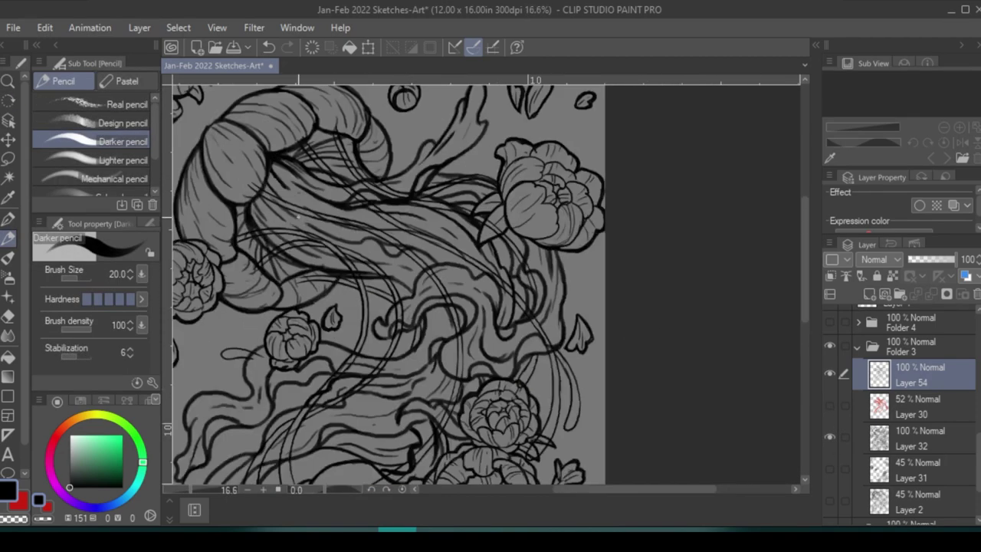
left_click(19, 502)
left_click(829, 403)
Erase the red strand sections that pass behind the curled hair tip and the raised upper hair lock
left_click(912, 438)
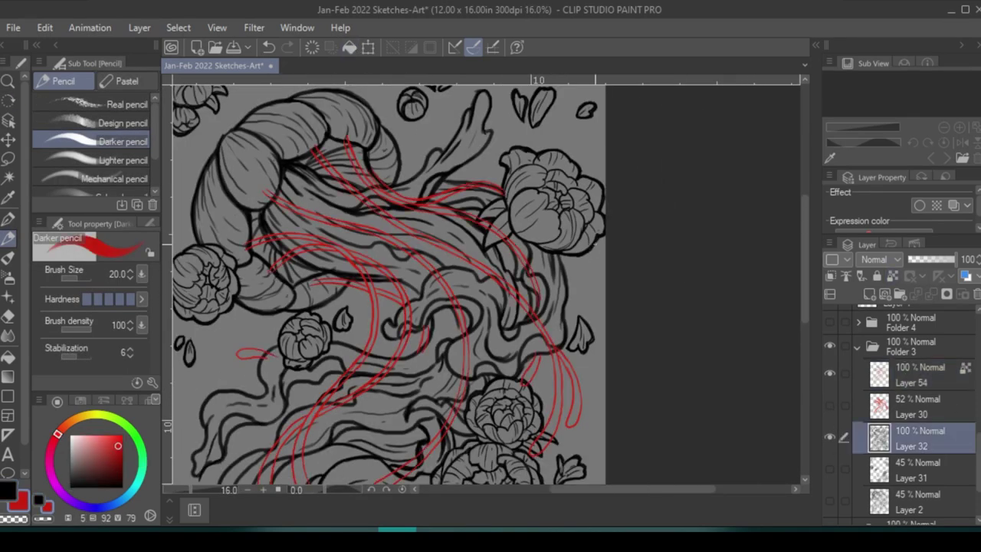
scroll(584, 303, "up", 2)
left_click(919, 375)
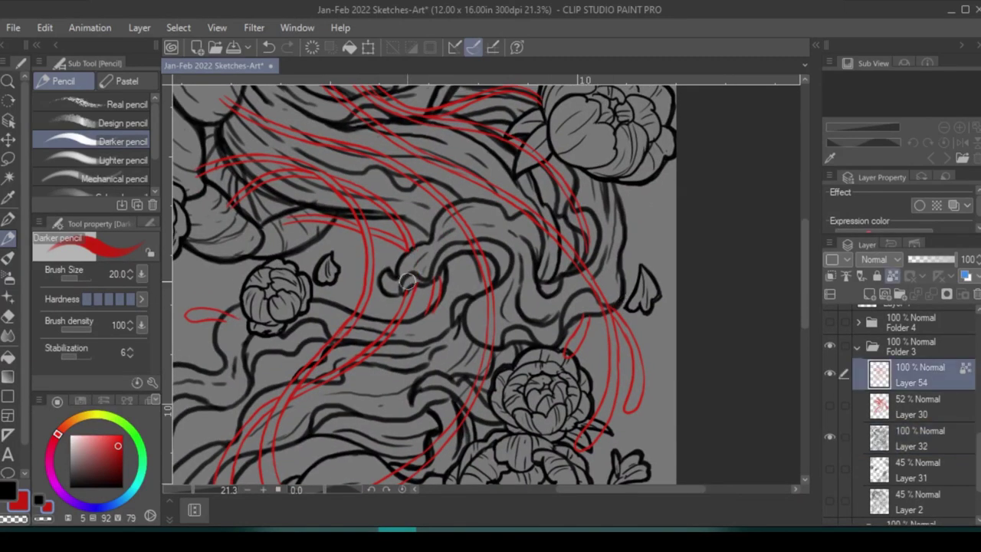
scroll(601, 159, "up", 2)
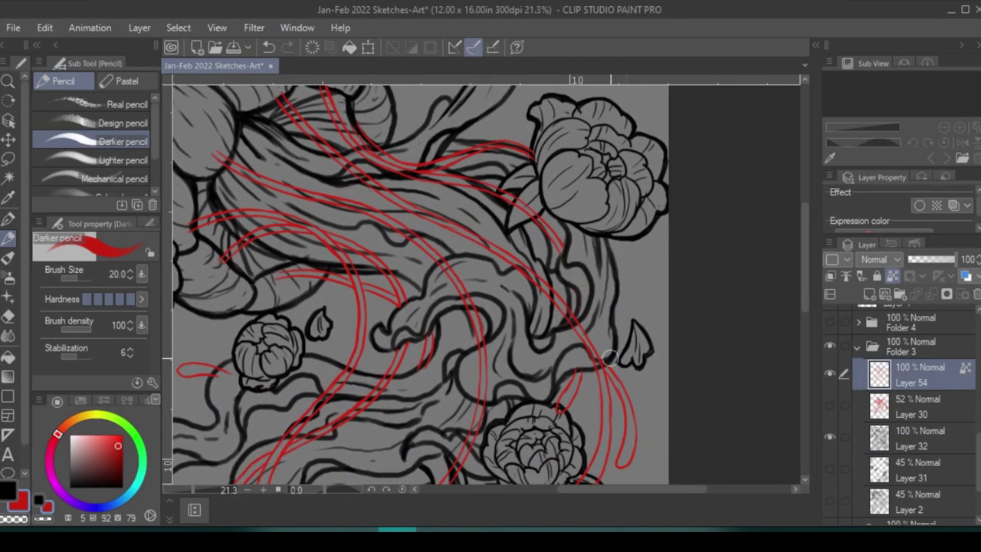
scroll(622, 277, "up", 4)
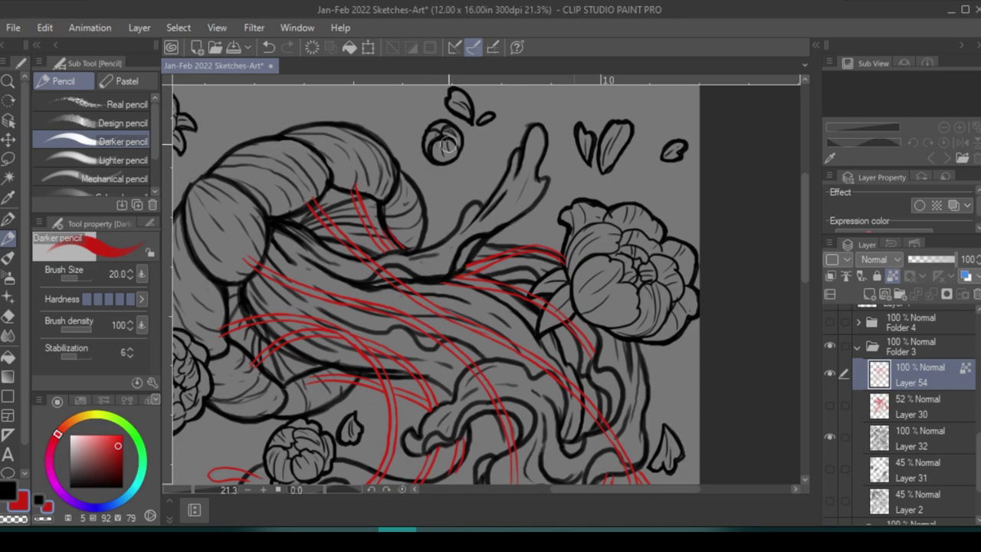
scroll(517, 222, "down", 10)
scroll(503, 303, "up", 2)
Erase the hair lines showing inside the long central strand down to its lower end
left_click(462, 175, "ctrl+shift")
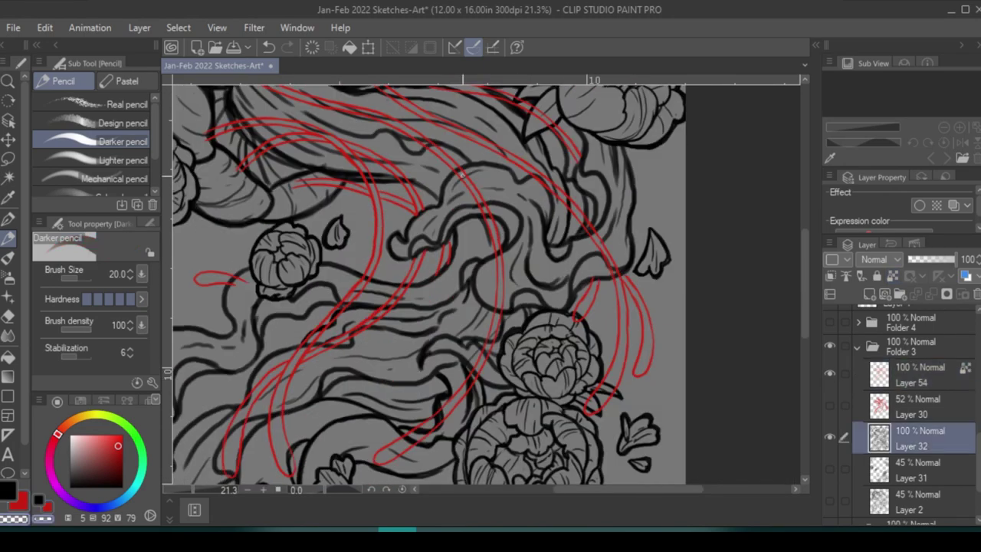
left_click(573, 316, "ctrl+shift")
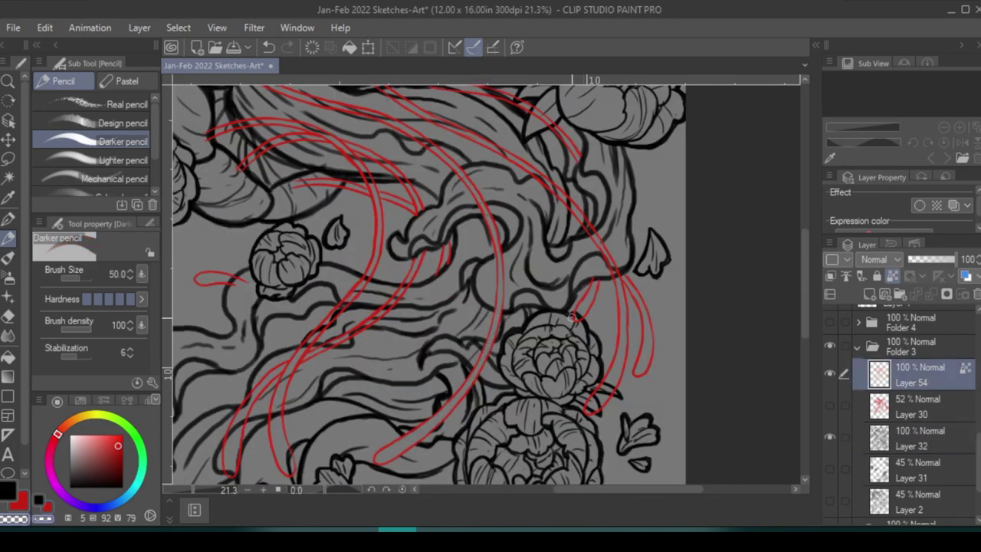
left_click(908, 452)
scroll(518, 178, "up", 3)
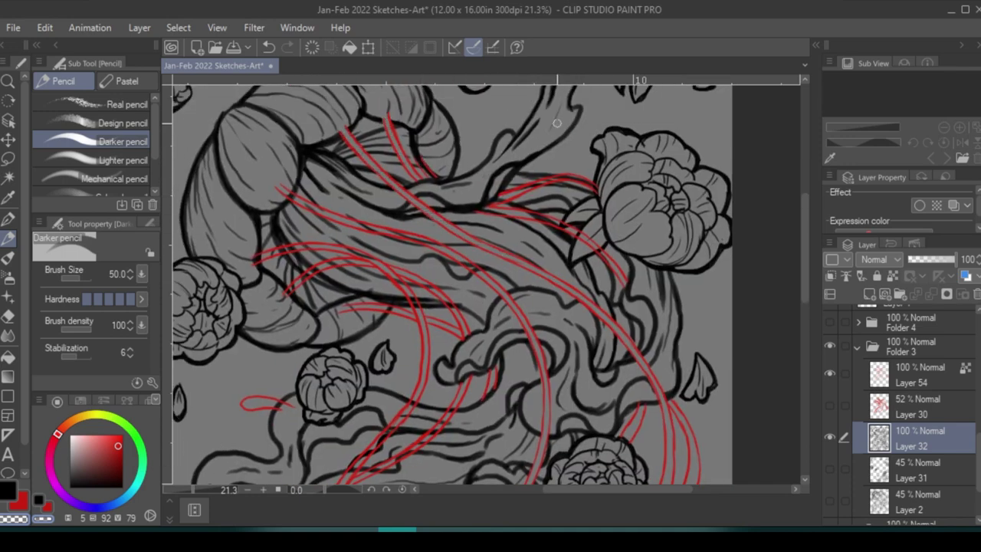
Erase the strand section behind the large peony's leaves and the hair lines showing inside the remaining strands
left_click(580, 244, "ctrl+shift")
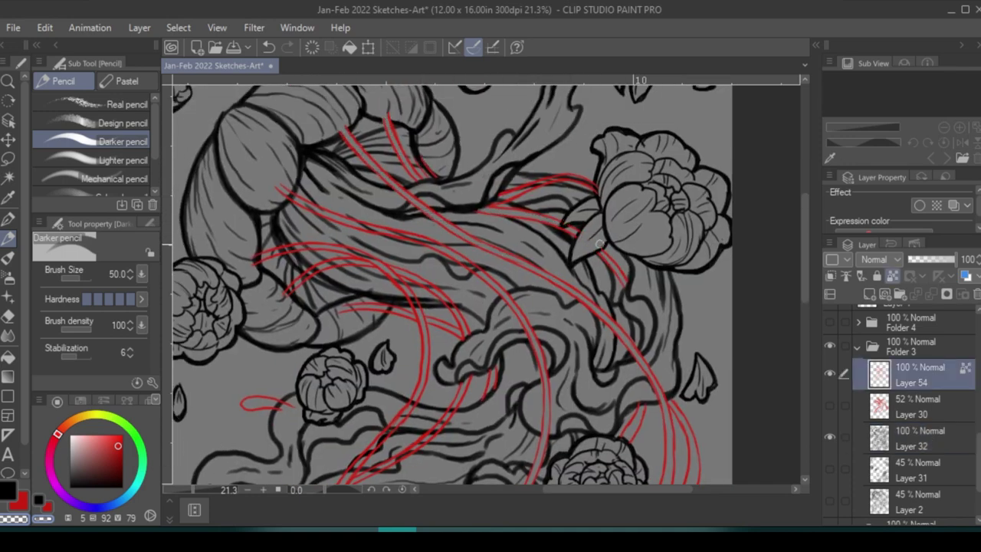
left_click(626, 224, "ctrl+shift")
left_click_drag(627, 224, 498, 245)
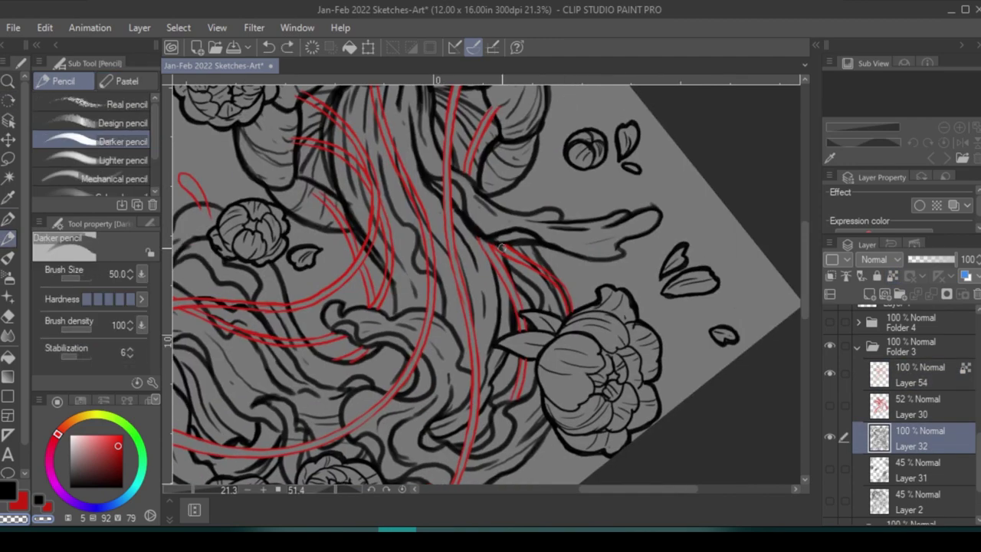
scroll(484, 242, "down", 4)
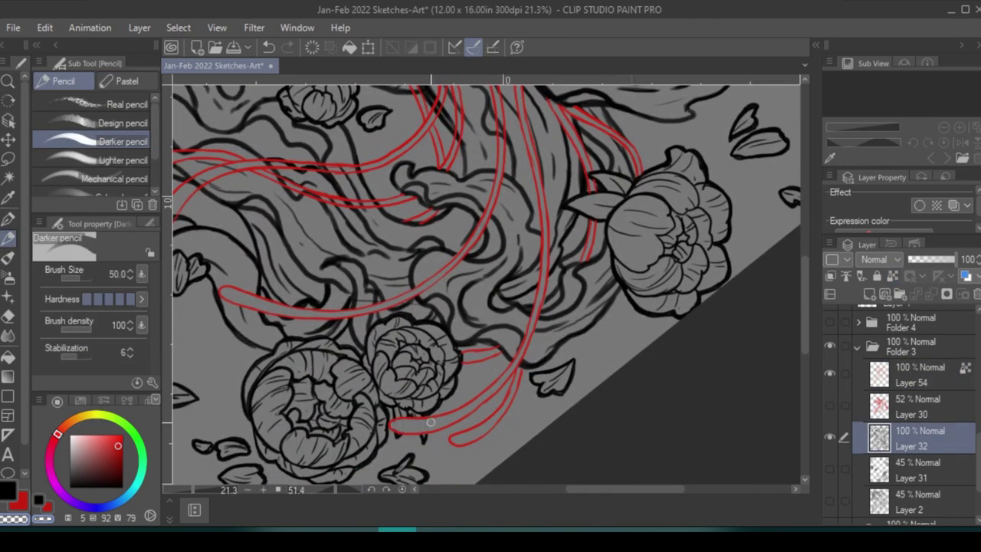
scroll(448, 121, "up", 5)
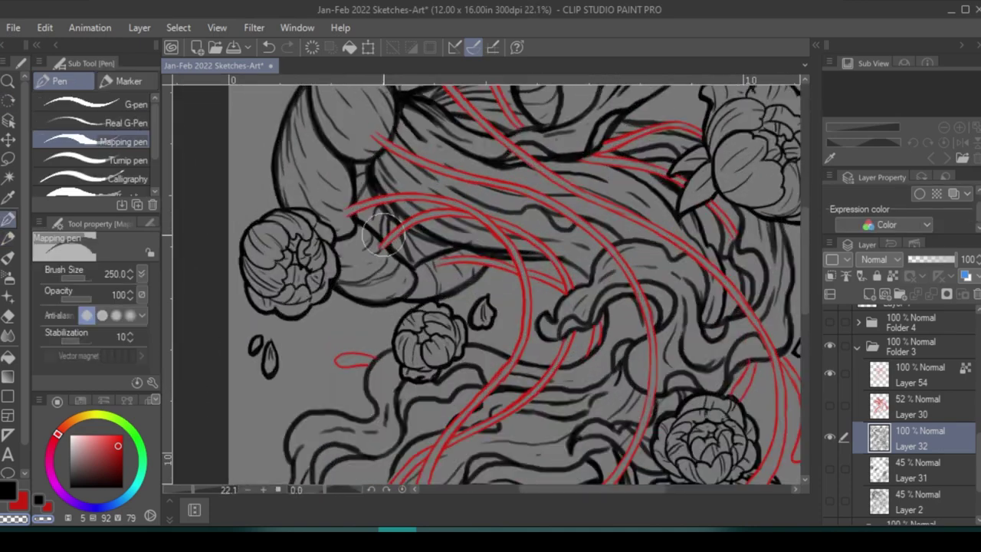
Recolor the red strands black, merge their layer with the hair and peony line art, and tidy the strand ends
left_click(893, 276)
key("p")
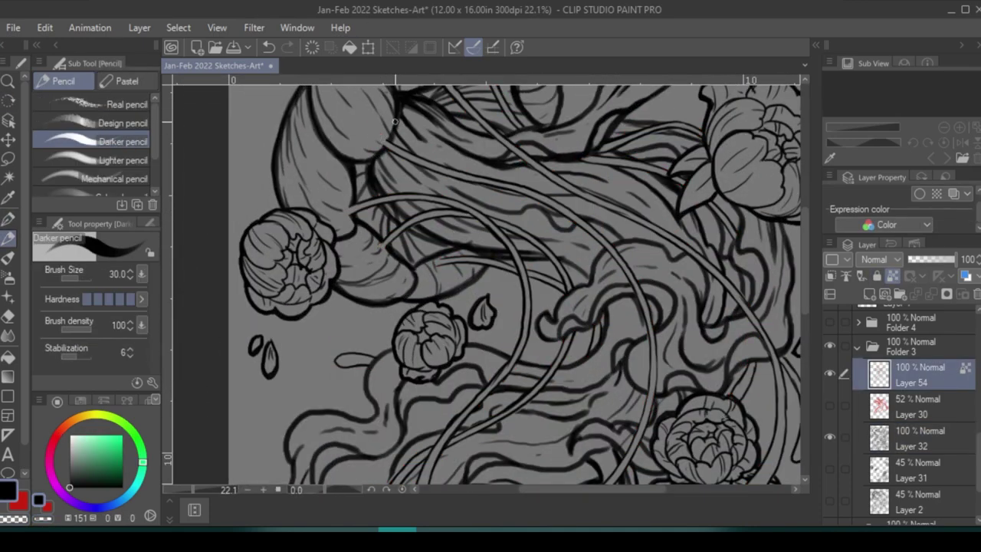
left_click(920, 438, "ctrl")
right_click(920, 439)
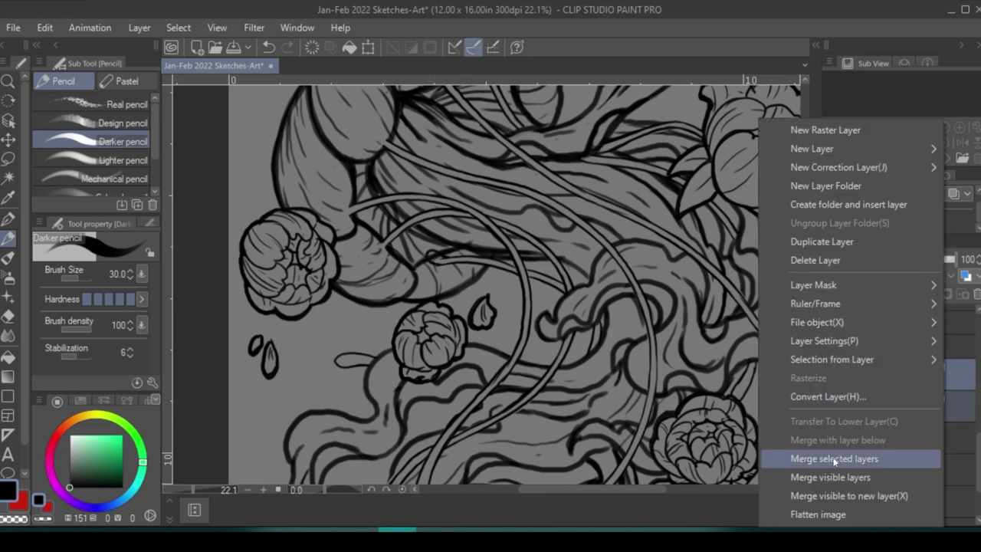
left_click(835, 455)
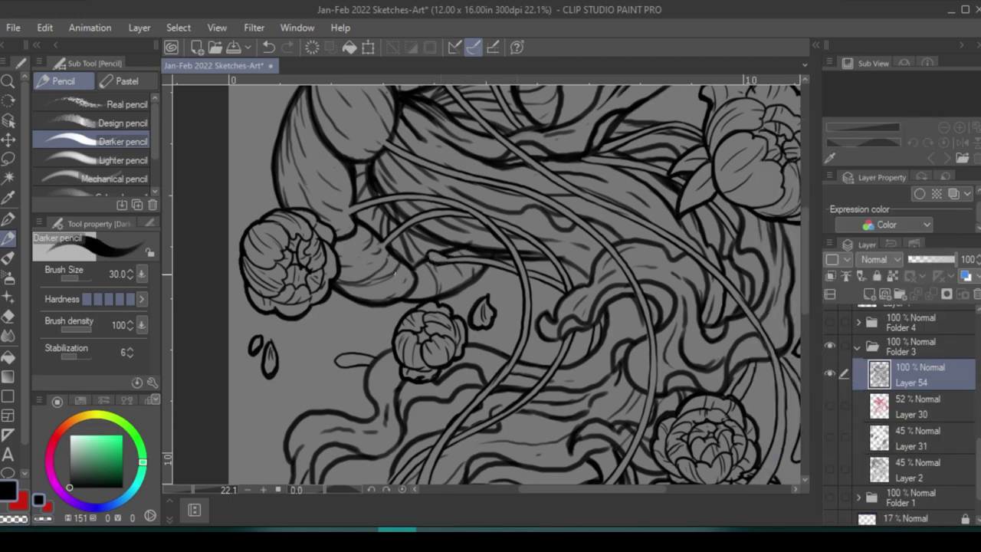
scroll(460, 261, "up", 3)
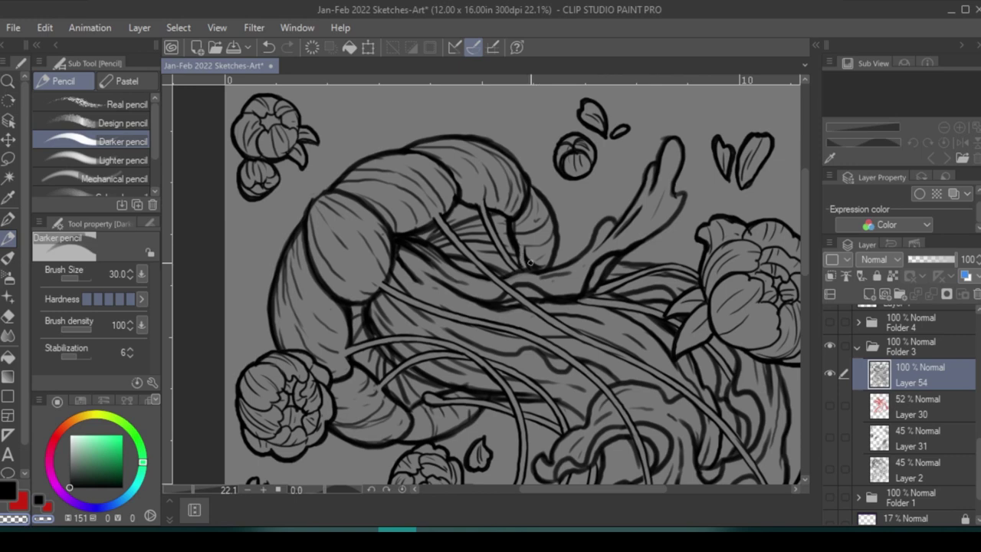
scroll(485, 283, "down", 5)
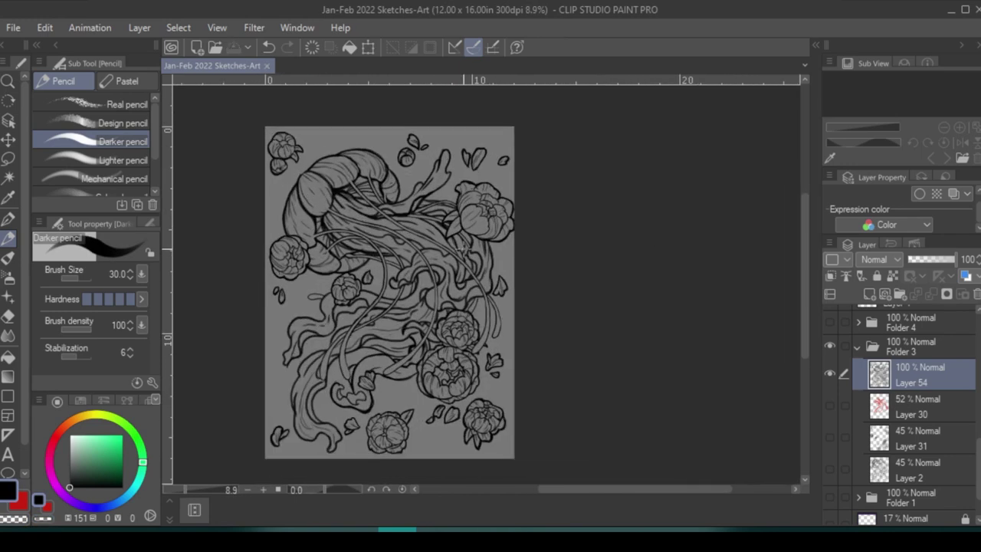
Duplicate the merged line art layer, apply a filter to the copy, and lower the copy's opacity to 53%
right_click(920, 376)
left_click(804, 240)
left_click(254, 28)
left_click(353, 71)
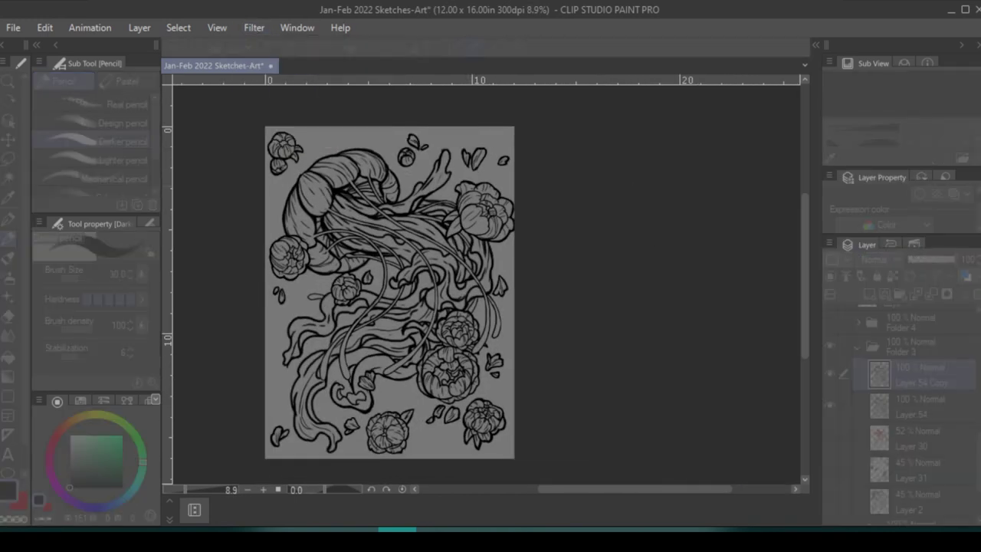
left_click_drag(954, 259, 935, 260)
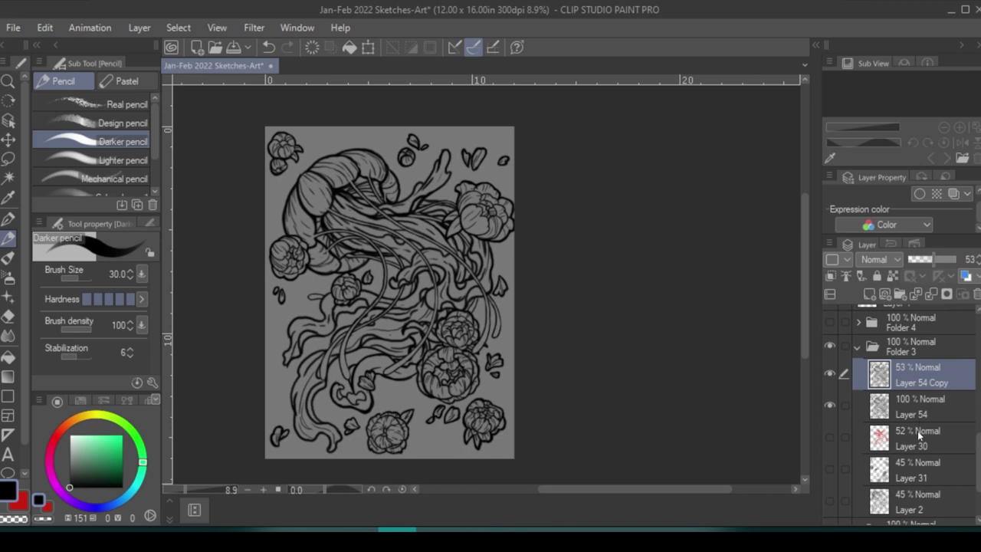
Add a layer beneath the line art and fill it with a diagonal gradient from teal through blue to muted violet
left_click(917, 431)
key("ctrl+shift+n")
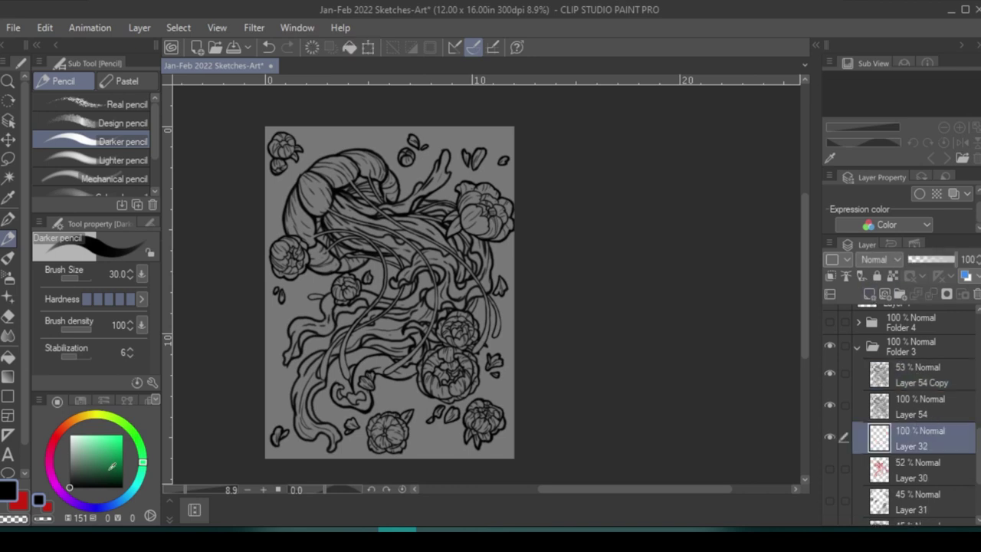
left_click(100, 456)
left_click_drag(138, 486, 105, 506)
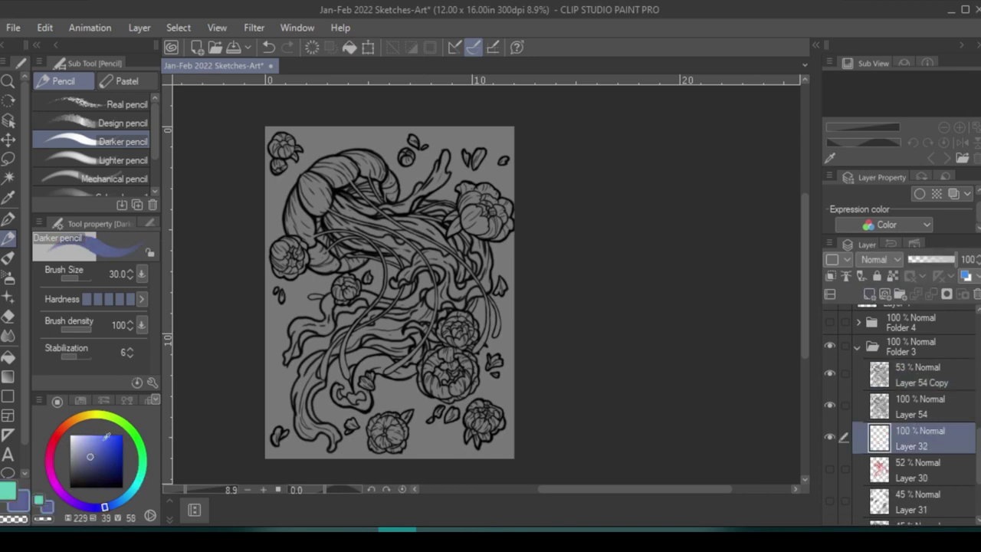
key("g")
left_click_drag(269, 454, 416, 153)
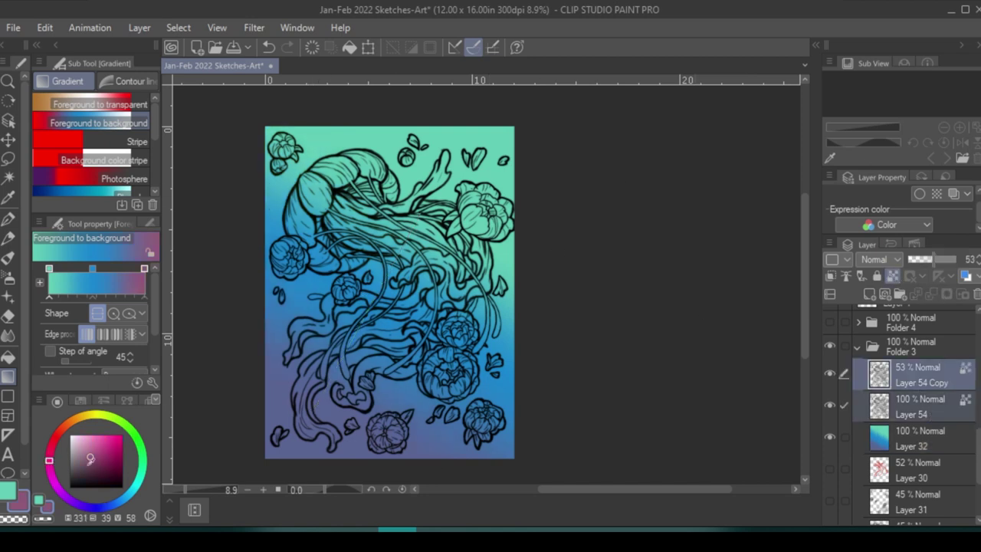
Recolor both line art layers dark magenta (hue 331, saturation 89, value 39) with their transparent pixels locked
key("g")
key("alt+[")
key("alt+BackSpace")
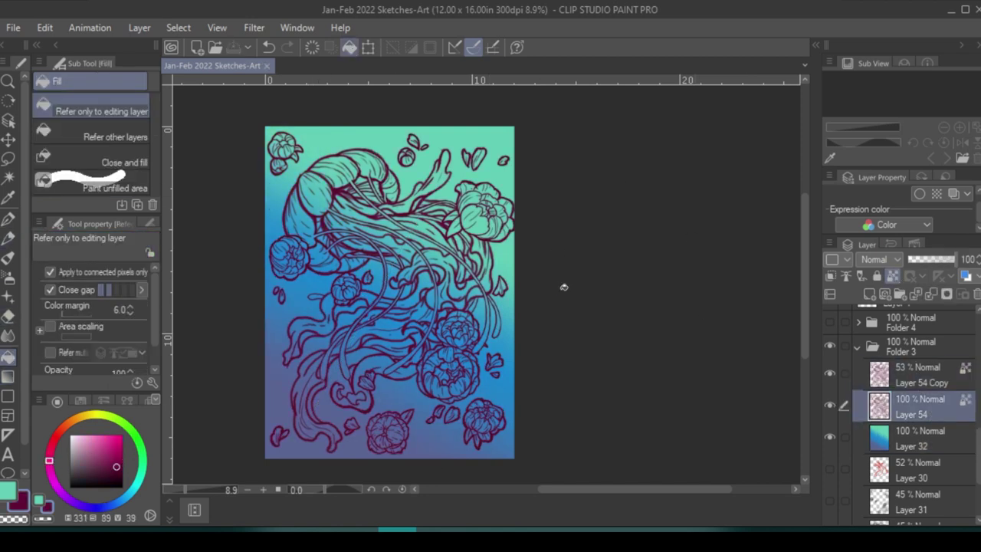
Paint soft swirling strokes over the gradient background with the Oil paint brush, using colors sampled from the canvas
key("alt+[")
key("b")
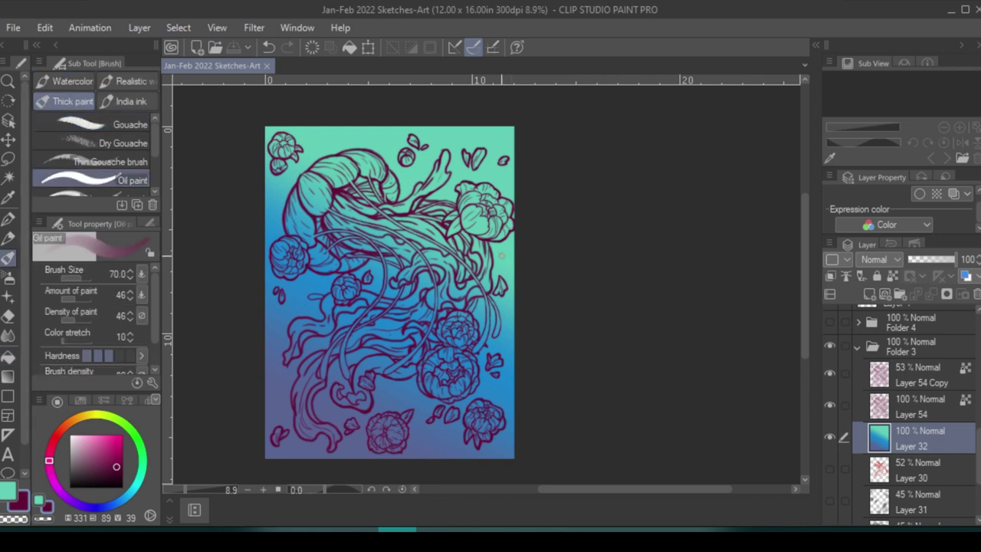
key("x")
left_click_drag(391, 368, 283, 222)
left_click(341, 274, "alt")
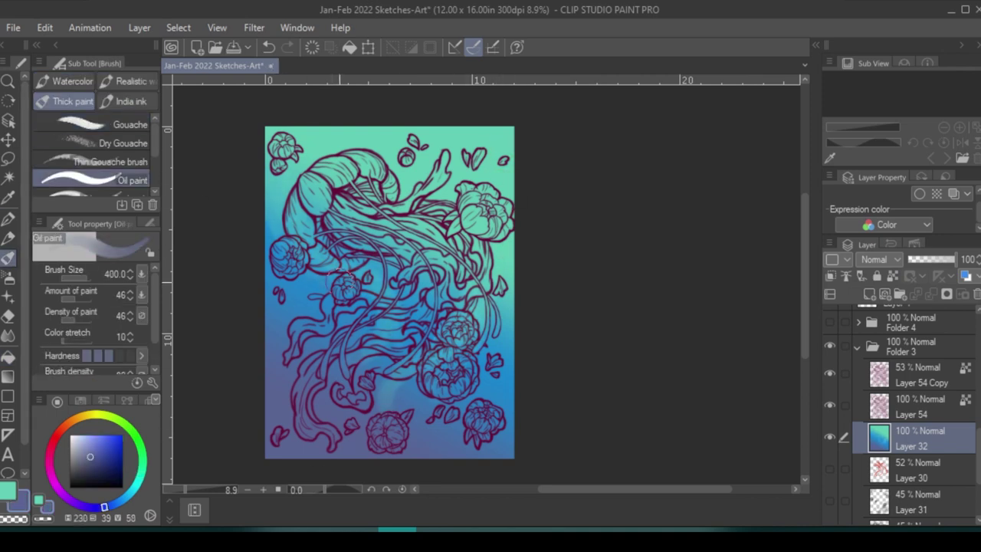
left_click(417, 429, "alt")
left_click_drag(291, 176, 280, 142)
mouse_move(475, 219)
left_mouse_down()
mouse_move(381, 157)
mouse_move(375, 135)
left_mouse_up()
left_click(478, 214, "alt")
left_click_drag(502, 348, 444, 467)
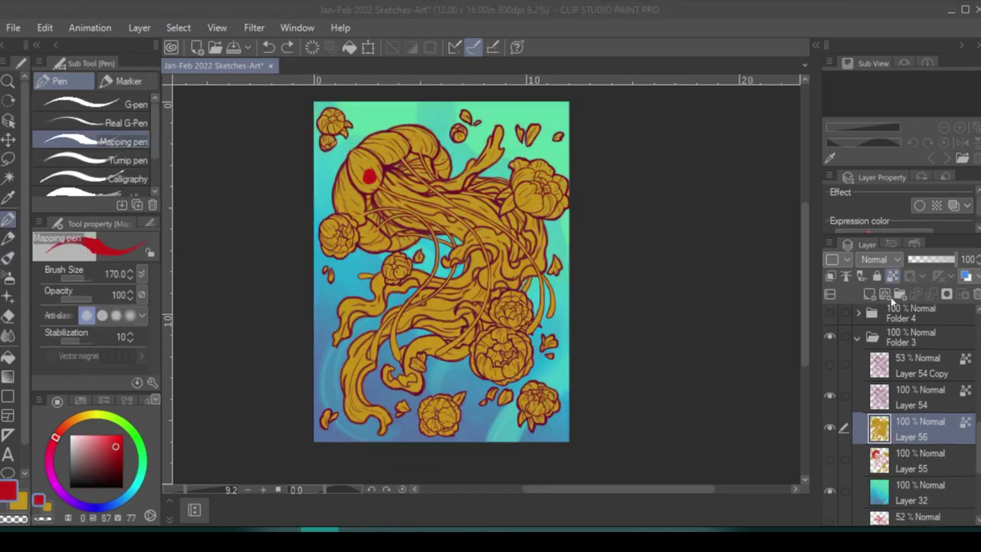
Paint the gold-filled ring and upper hair red (hue 0, saturation 87, value 77) with the Mapping pen
scroll(337, 253, "up", 3)
mouse_move(356, 165)
left_mouse_down()
mouse_move(295, 230)
mouse_move(331, 339)
left_mouse_up()
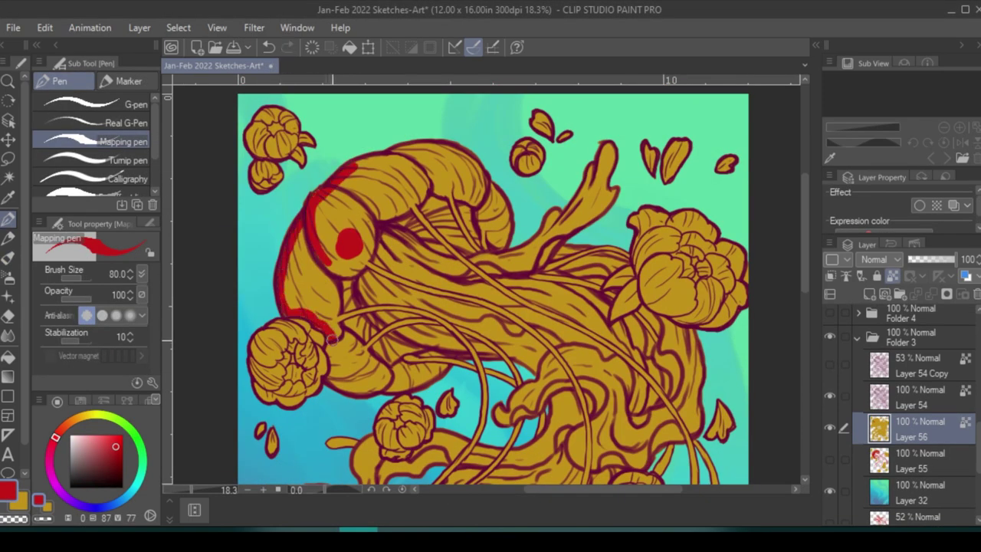
mouse_move(331, 375)
left_mouse_down()
mouse_move(307, 238)
mouse_move(331, 298)
mouse_move(325, 181)
mouse_move(590, 252)
mouse_move(574, 345)
mouse_move(453, 337)
left_mouse_up()
key("bracketright")
key("bracketright")
key("bracketright")
key("bracketright")
left_click_drag(460, 337, 400, 224)
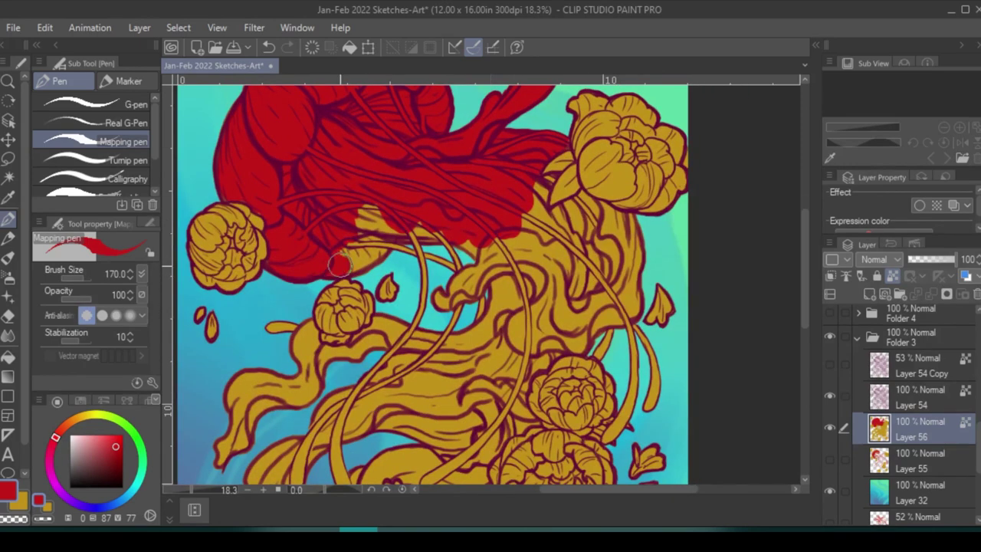
Extend the flat red over the middle hair, the strands and the wavy side lock, leaving the peonies gold
mouse_move(337, 284)
left_mouse_down()
mouse_move(426, 213)
mouse_move(537, 173)
mouse_move(549, 179)
mouse_move(576, 287)
mouse_move(641, 247)
mouse_move(584, 196)
mouse_move(610, 231)
mouse_move(557, 290)
mouse_move(551, 326)
mouse_move(613, 334)
mouse_move(652, 375)
mouse_move(621, 436)
left_mouse_up()
key("bracketleft")
key("bracketleft")
key("bracketleft")
key("bracketleft")
key("bracketleft")
key("bracketright")
key("bracketright")
key("bracketright")
key("bracketright")
key("bracketright")
mouse_move(483, 230)
left_mouse_down()
mouse_move(437, 274)
mouse_move(367, 297)
mouse_move(296, 270)
mouse_move(341, 338)
mouse_move(338, 269)
left_mouse_up()
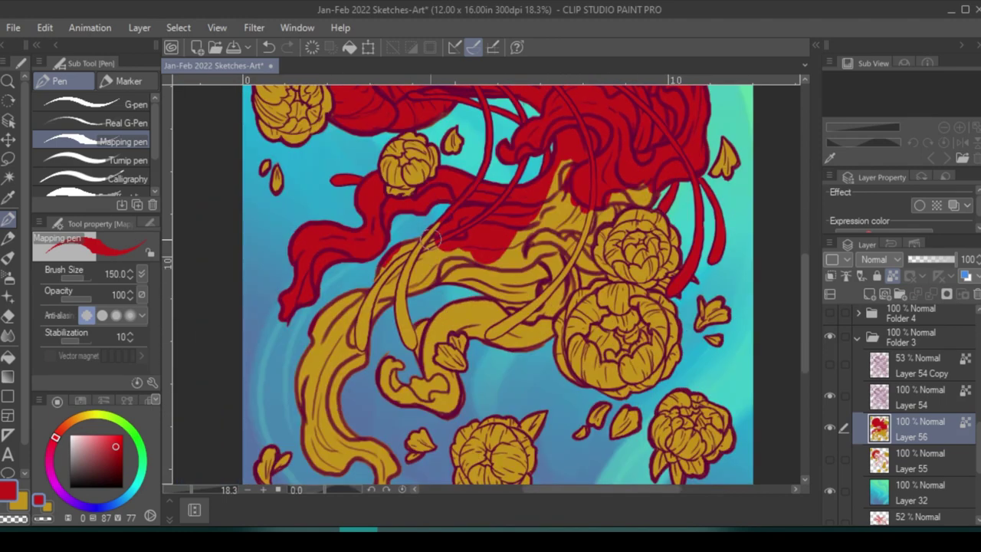
Fill the remaining gold areas of the lower hair, curled tip and strand ends with the flat red
key("bracketright")
mouse_move(322, 429)
left_mouse_down()
mouse_move(402, 306)
mouse_move(552, 176)
mouse_move(628, 192)
mouse_move(594, 284)
mouse_move(567, 252)
mouse_move(452, 314)
mouse_move(490, 272)
mouse_move(559, 230)
mouse_move(421, 337)
mouse_move(460, 360)
mouse_move(352, 391)
left_mouse_up()
key("bracketleft")
key("bracketleft")
key("bracketleft")
key("bracketleft")
key("bracketleft")
scroll(491, 275, "down", 2)
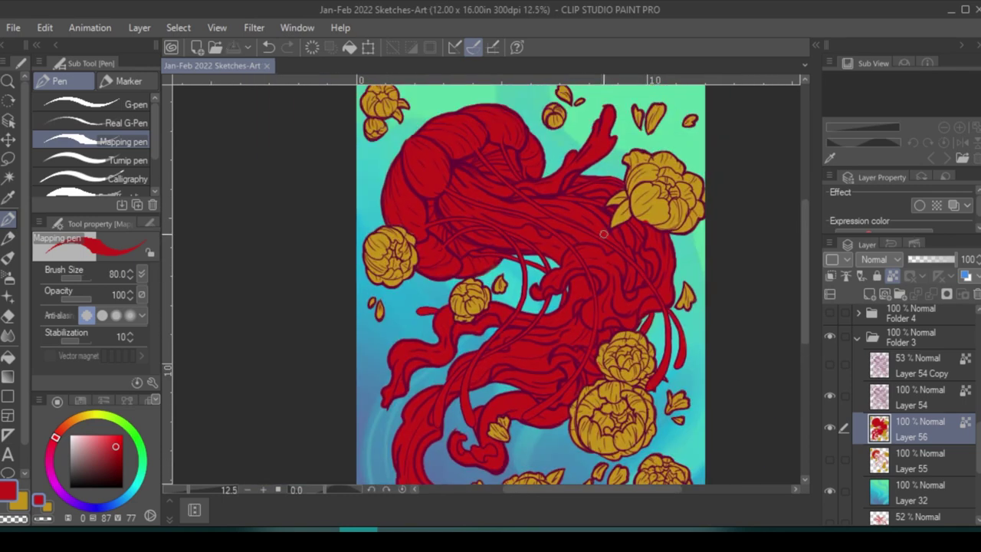
Shade the ring segments with burnt orange (hue 20, saturation 87, value 76) using the Oil paint brush at size 170
left_click(613, 390, "alt")
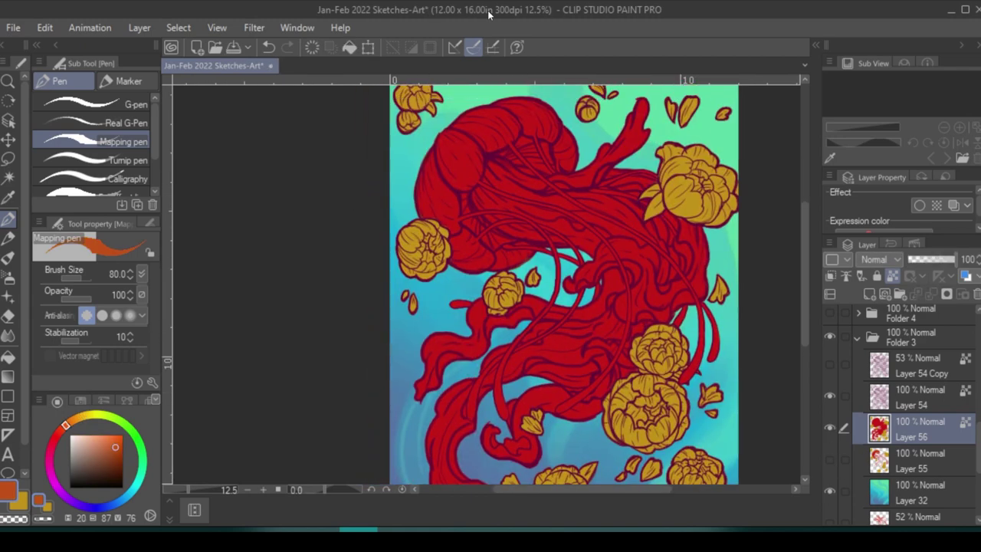
left_click(10, 259)
mouse_move(460, 134)
left_mouse_down()
mouse_move(425, 199)
mouse_move(509, 103)
mouse_move(567, 146)
left_mouse_up()
mouse_move(457, 263)
left_mouse_down()
mouse_move(485, 263)
mouse_move(460, 261)
left_mouse_up()
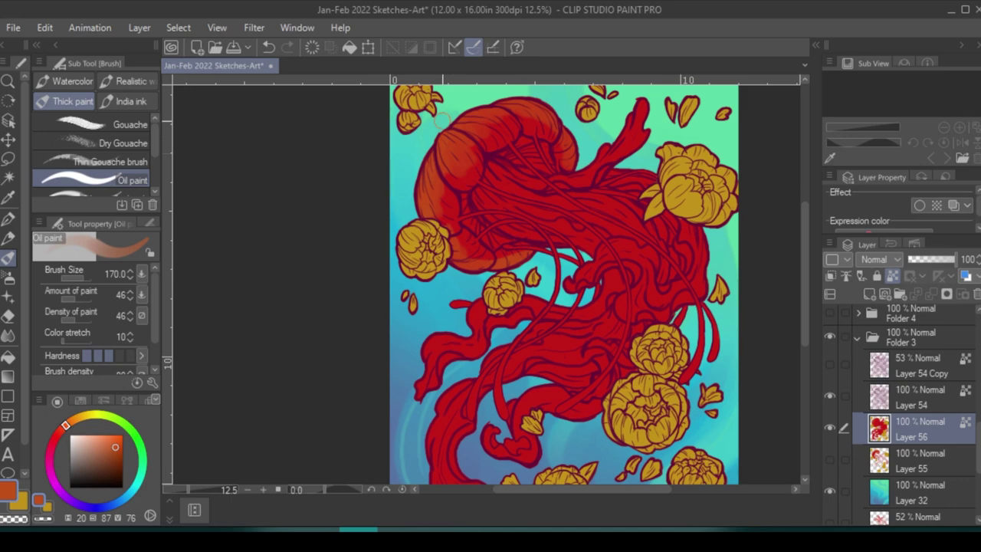
Refine the ring with the Gouache brush, blending red shading and painting brighter orange highlights on its segments and inner surface
left_click(453, 148, "alt")
left_click(100, 124)
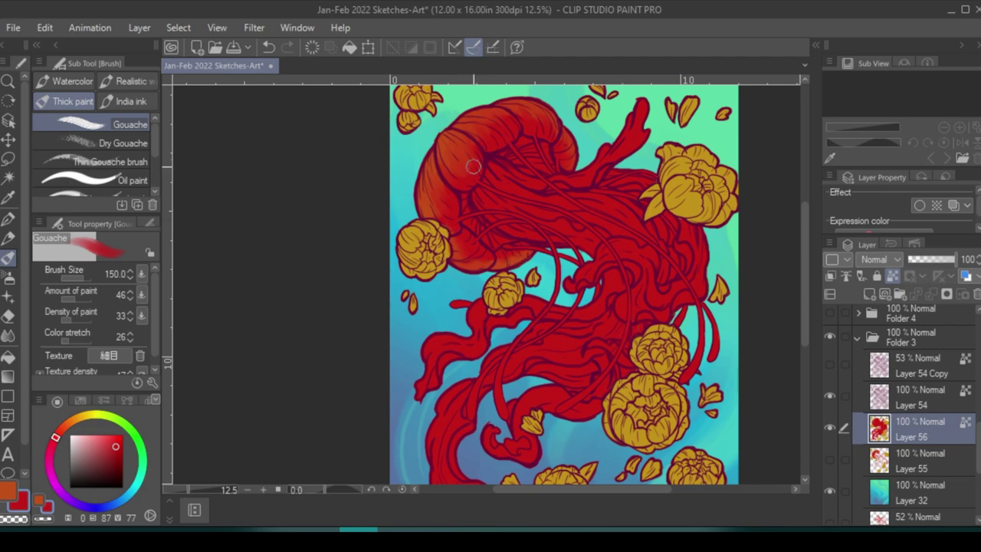
left_click(445, 138, "alt")
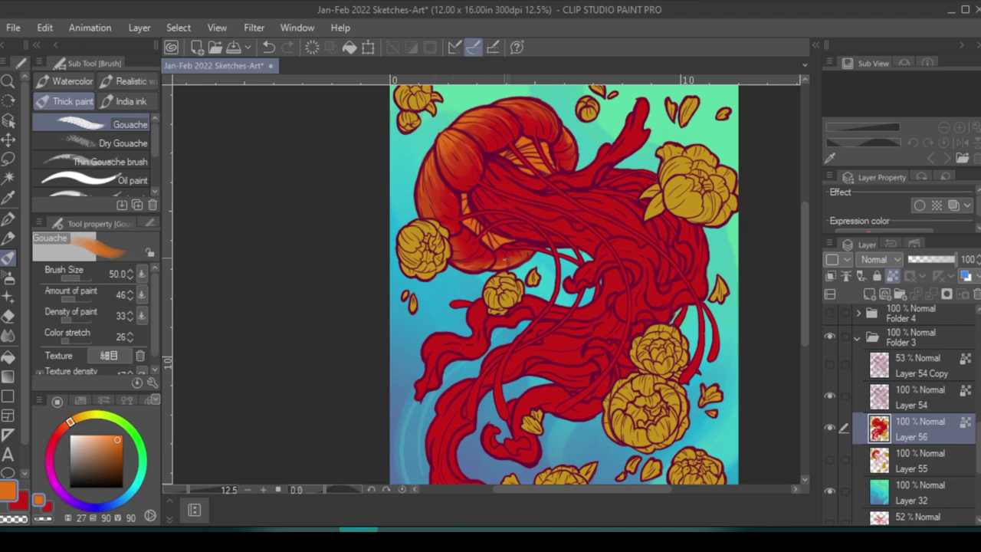
left_click(465, 224, "alt")
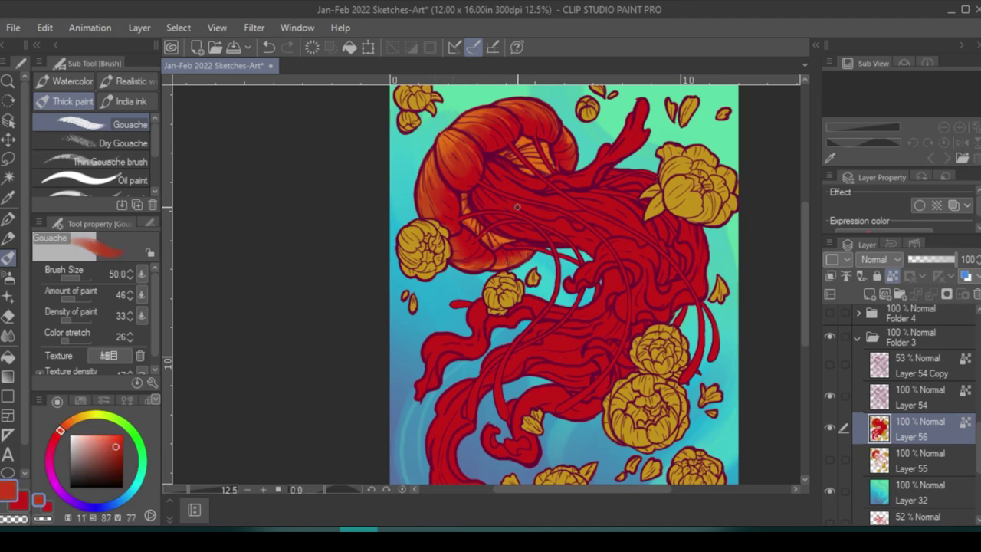
Try blending green (hue 151, saturation 67, value 76) into the lowest hair lock with the Gouache brush at size 170
scroll(518, 207, "right", 2)
key("m")
key("ctrl+d")
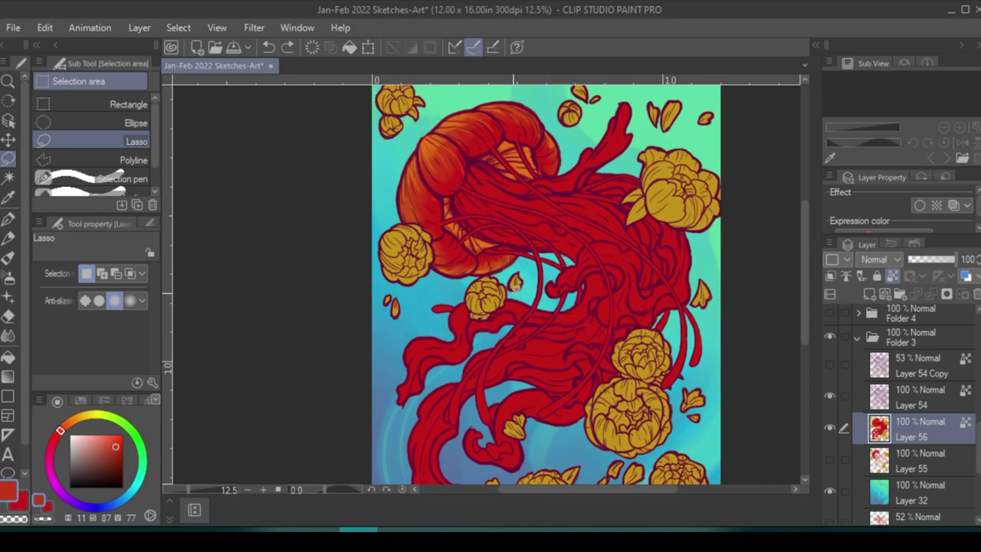
left_click_drag(60, 431, 142, 461)
left_click(104, 447)
key("b")
scroll(453, 348, "down", 5)
key("bracketright")
left_click_drag(429, 379, 460, 414)
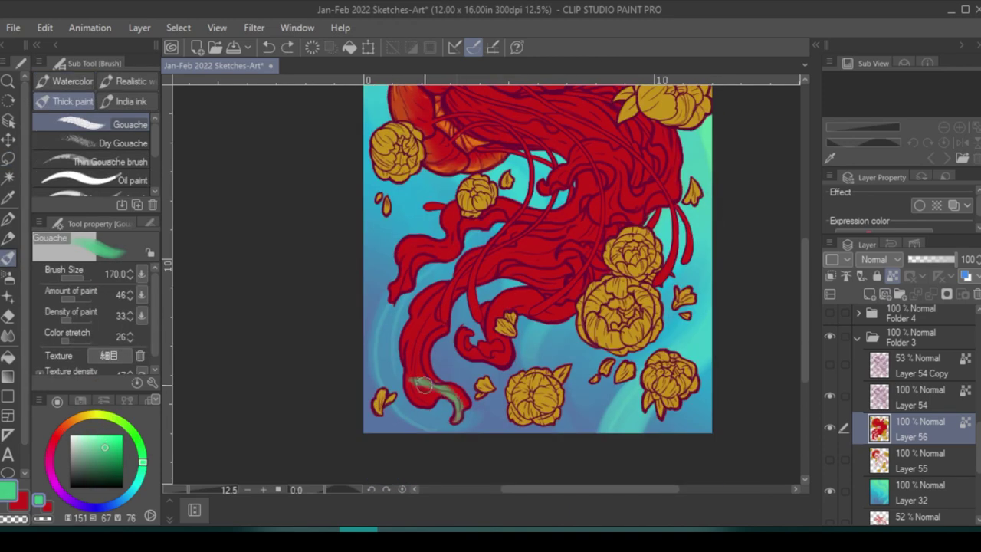
left_click_drag(414, 322, 429, 398)
left_click_drag(422, 352, 459, 406)
left_click(418, 361, "alt")
left_click_drag(414, 314, 413, 363)
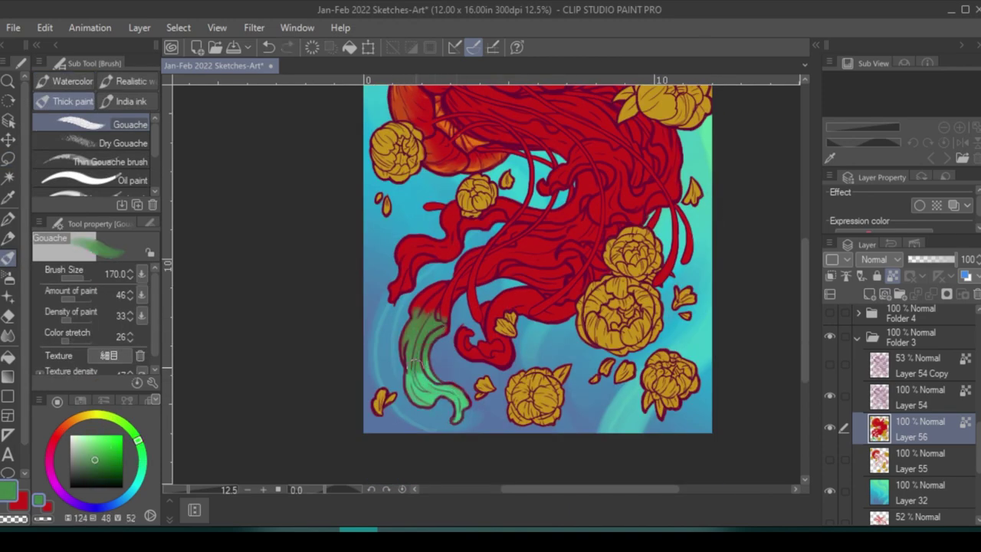
Undo the green strokes on the lowest hair lock
key("ctrl+z")
key("ctrl+z")
key("ctrl+z")
key("ctrl+z")
key("ctrl+z")
Try muted magenta shading on the lowest hair lock with the Oil paint brush at size 100, and undo it
mouse_move(414, 314)
left_mouse_down()
mouse_move(452, 407)
mouse_move(437, 334)
left_mouse_up()
key("ctrl+z")
key("ctrl+z")
key("o")
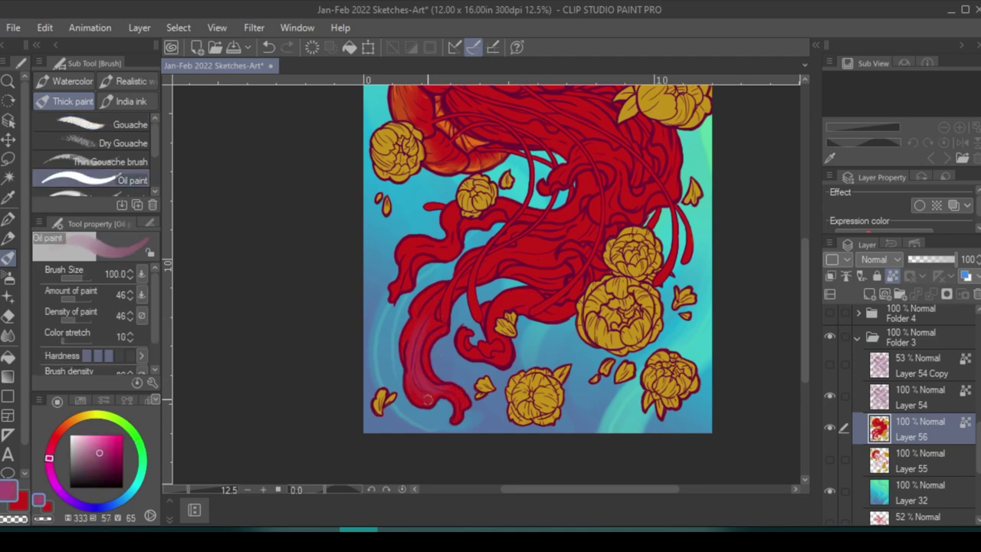
key("ctrl+z")
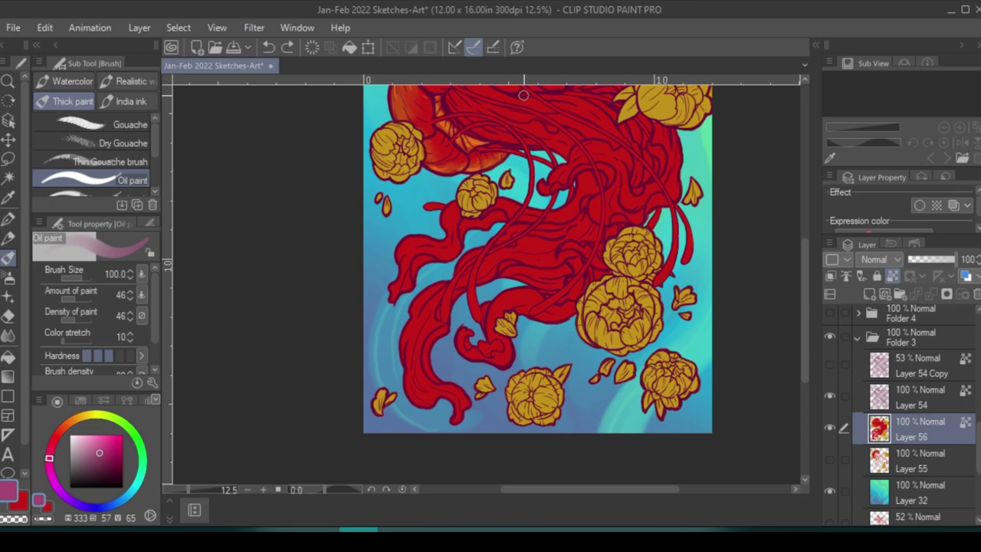
Recolor the hair's inner and central locks green (hue 161, saturation 92, value 74) with the Mapping pen at size 80
key("p")
scroll(536, 253, "up", 3)
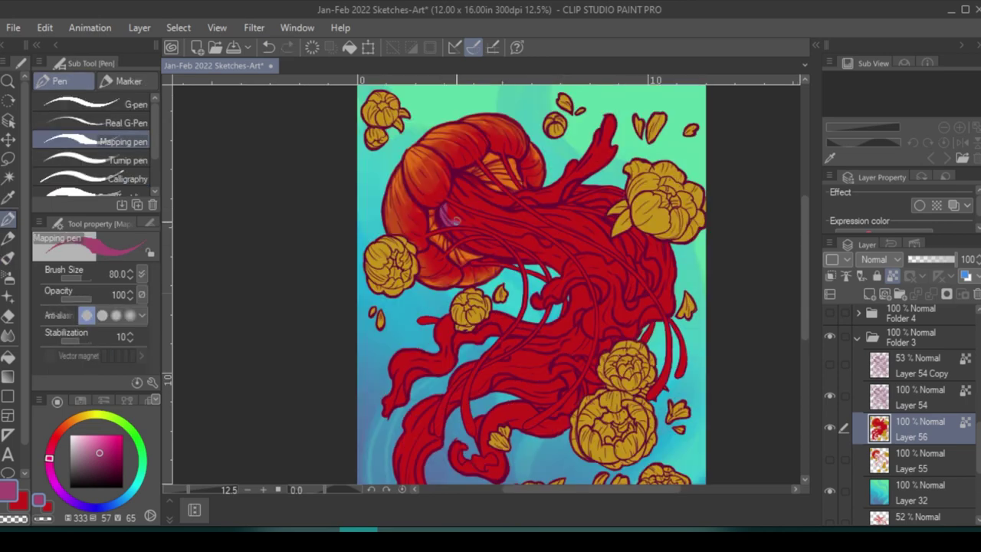
key("ctrl+z")
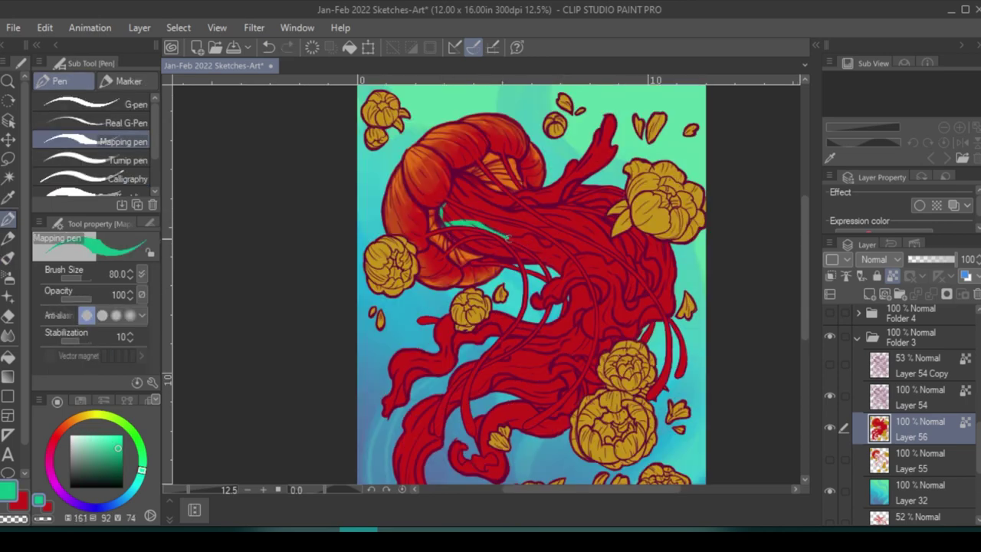
left_click_drag(506, 238, 557, 249)
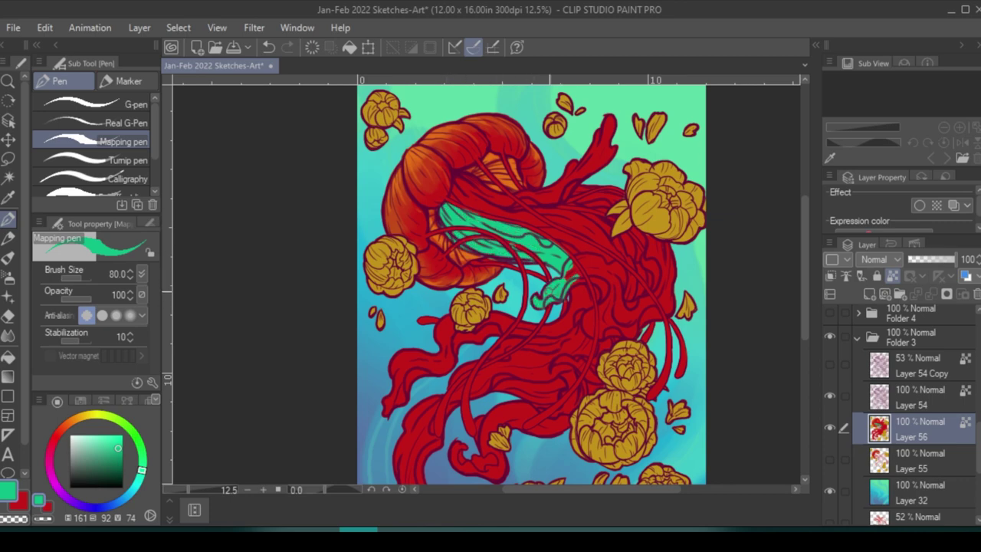
mouse_move(546, 323)
left_mouse_down()
mouse_move(506, 368)
mouse_move(475, 383)
mouse_move(555, 314)
mouse_move(561, 360)
left_mouse_up()
mouse_move(548, 398)
left_mouse_down()
mouse_move(522, 415)
mouse_move(509, 407)
mouse_move(458, 444)
left_mouse_up()
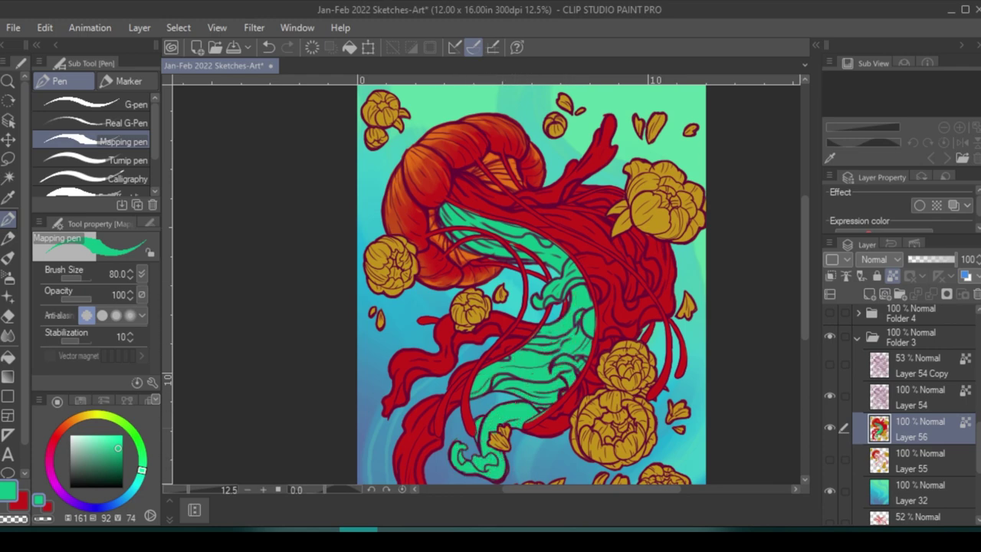
Cover the remaining red on the trailing lower-left hair locks in the same green with the Mapping pen at size 60
key("ctrl+plus")
key("ctrl+plus")
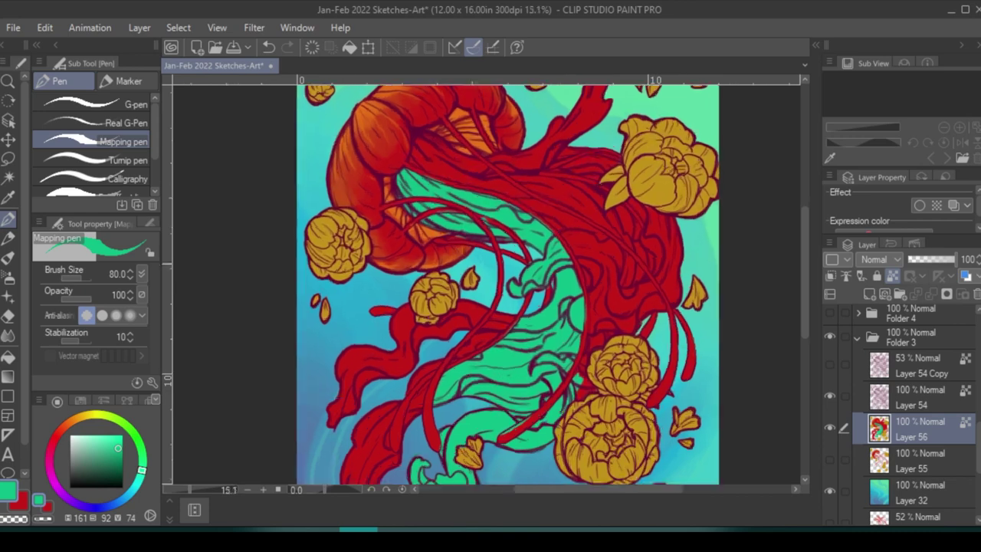
key("bracketleft")
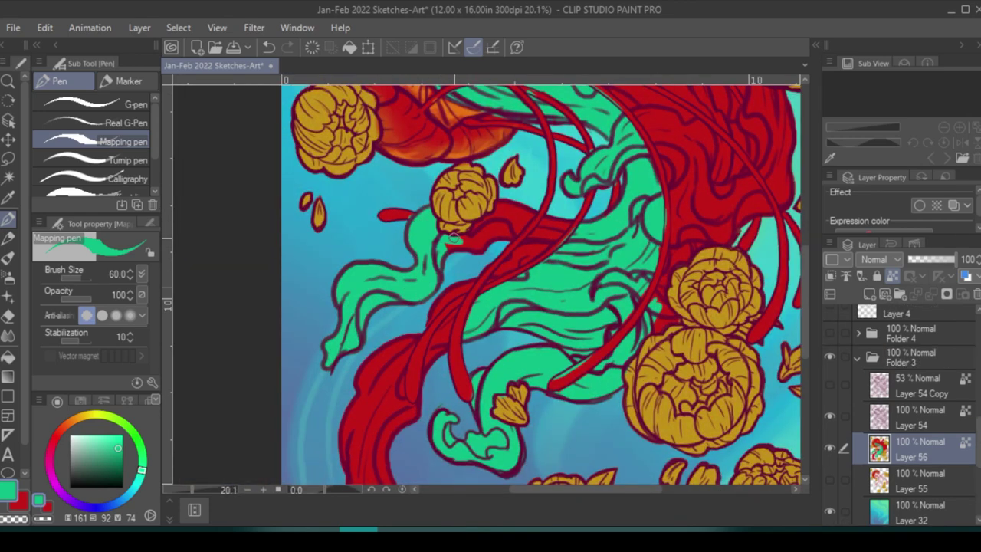
mouse_move(454, 239)
left_mouse_down()
mouse_move(534, 206)
mouse_move(549, 240)
left_mouse_up()
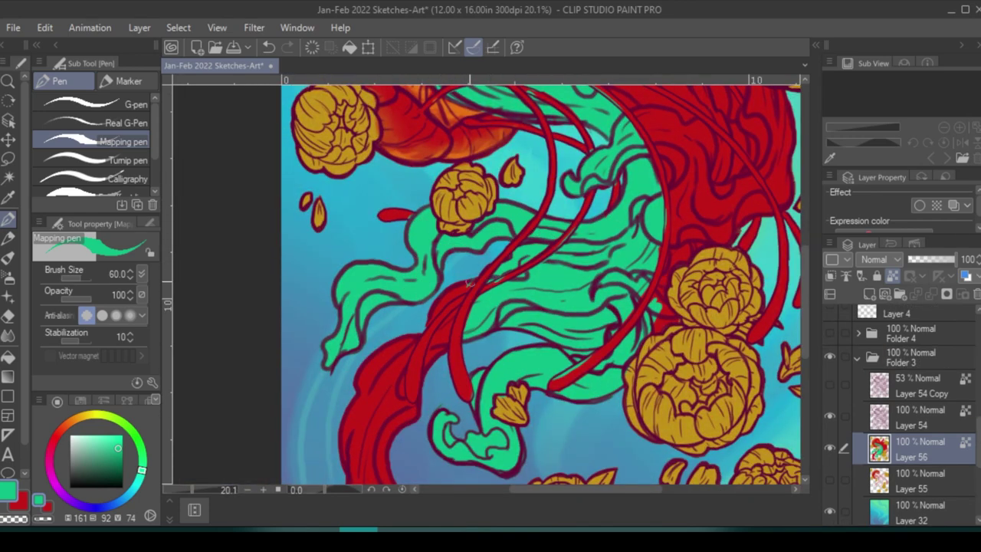
mouse_move(466, 282)
left_mouse_down()
mouse_move(428, 315)
mouse_move(390, 403)
mouse_move(400, 395)
mouse_move(417, 404)
mouse_move(399, 421)
mouse_move(374, 333)
left_mouse_up()
left_click_drag(337, 314, 376, 448)
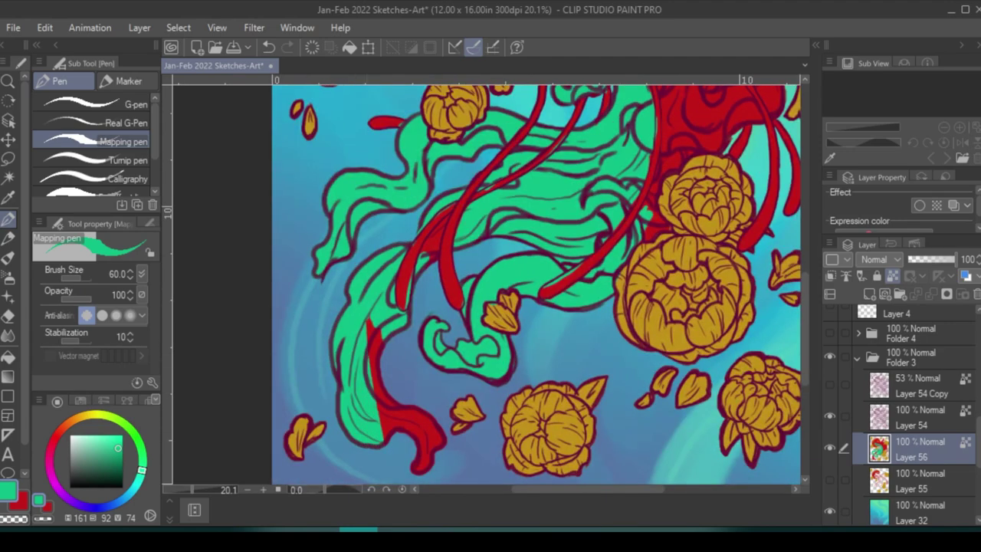
left_click_drag(375, 345, 417, 408)
Fill the hair beside the two stacked peonies and the folds along the right edge in green, keeping the tendrils red
left_click_drag(446, 210, 626, 245)
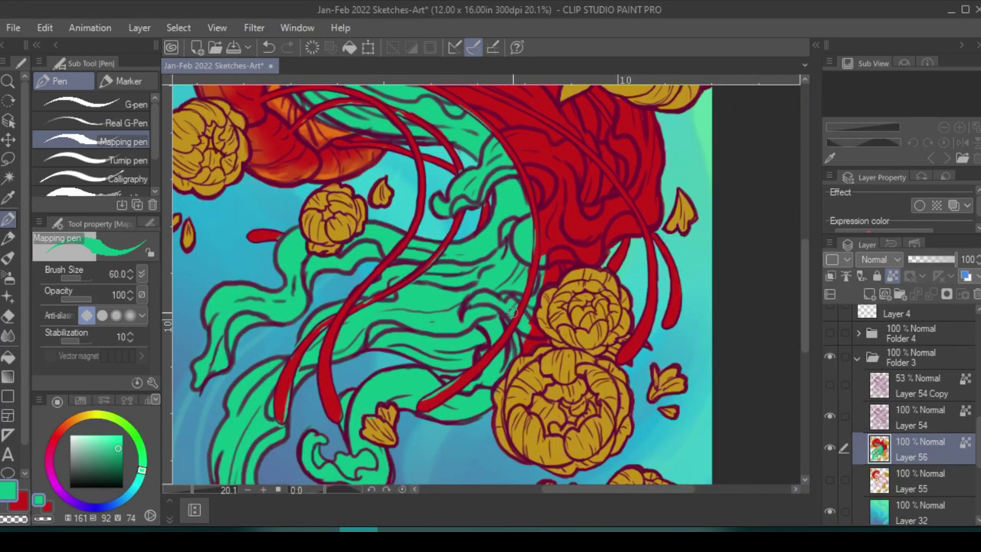
mouse_move(335, 76)
left_mouse_down()
mouse_move(336, 106)
mouse_move(289, 131)
mouse_move(332, 184)
mouse_move(348, 180)
mouse_move(313, 196)
left_mouse_up()
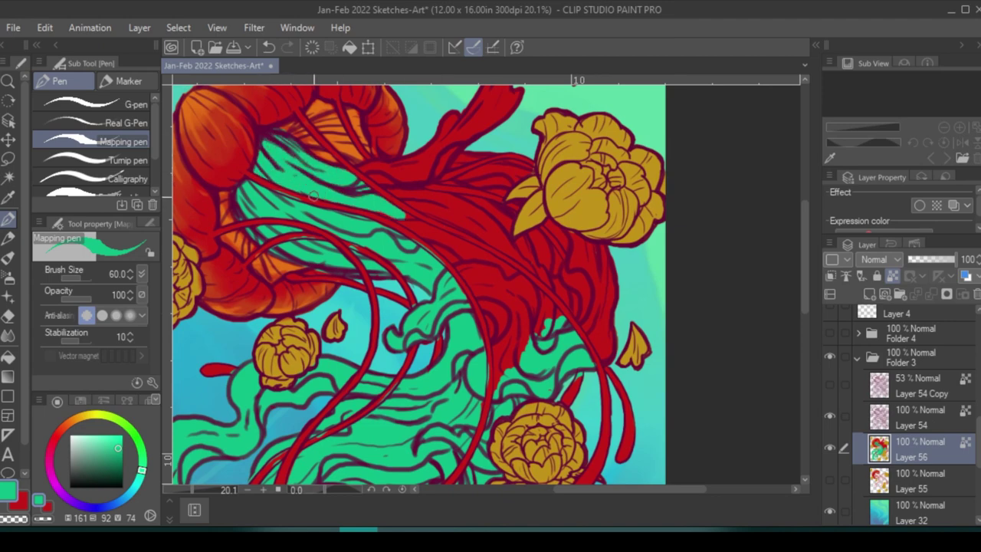
mouse_move(420, 236)
left_mouse_down()
mouse_move(479, 257)
mouse_move(540, 303)
mouse_move(490, 330)
mouse_move(504, 355)
mouse_move(444, 421)
left_mouse_up()
mouse_move(490, 360)
left_mouse_down()
mouse_move(548, 399)
mouse_move(556, 345)
mouse_move(443, 303)
mouse_move(494, 304)
left_mouse_up()
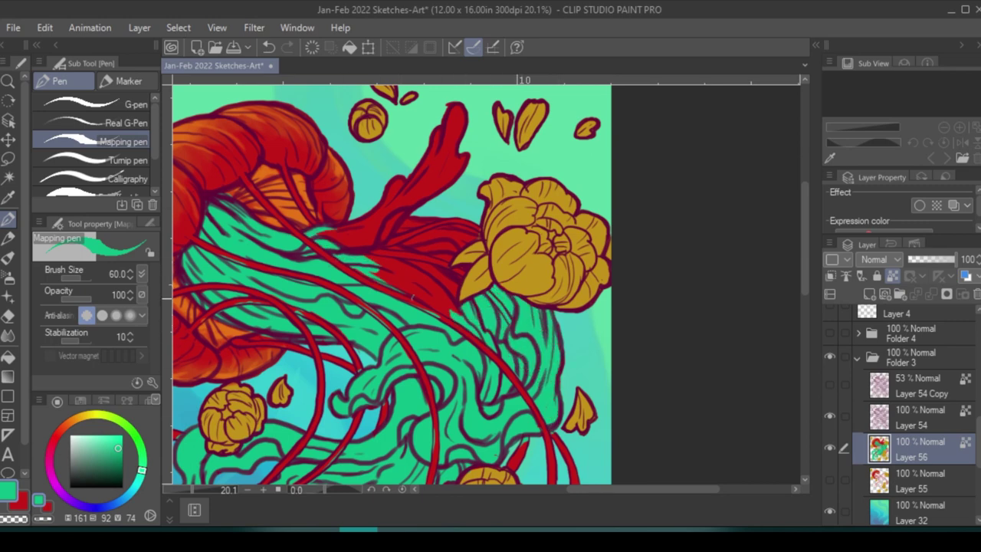
Fill the upper hair and the lock rising above the large peony with green, painting around the red tendrils
mouse_move(411, 298)
left_mouse_down()
mouse_move(443, 307)
mouse_move(455, 282)
mouse_move(360, 256)
left_mouse_up()
mouse_move(398, 229)
left_mouse_down()
mouse_move(424, 326)
mouse_move(423, 312)
mouse_move(396, 302)
left_mouse_up()
left_click_drag(414, 345, 469, 351)
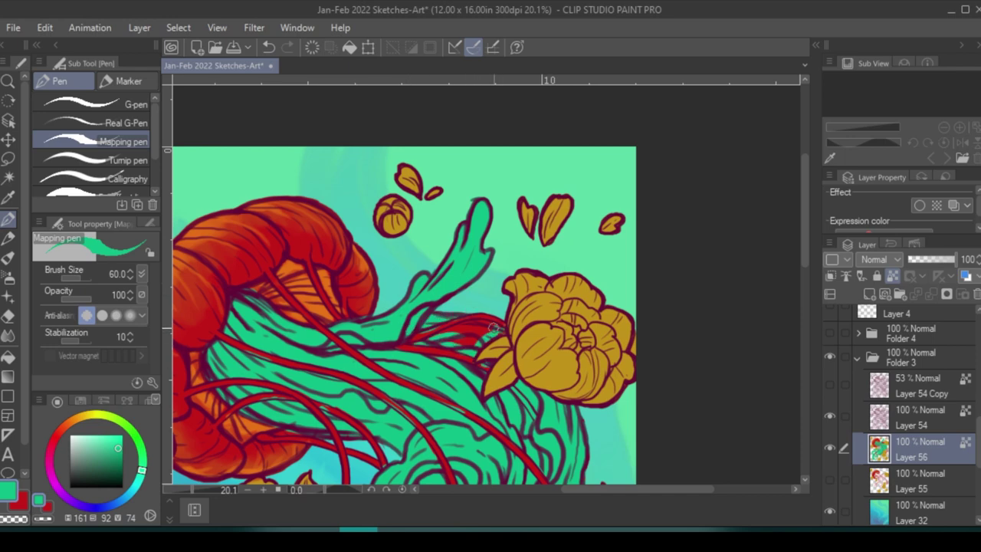
Retouch the thin tendrils crossing the green hair with the Mapping pen in red (hue 0, saturation 87, value 77)
scroll(480, 323, "down", 3)
key("x")
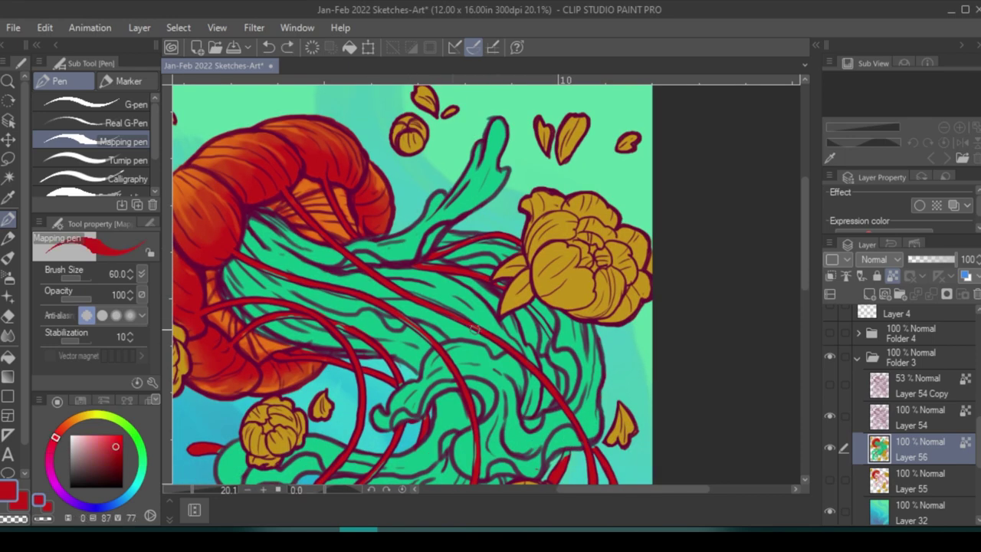
scroll(333, 280, "down", 1)
scroll(308, 307, "down", 3)
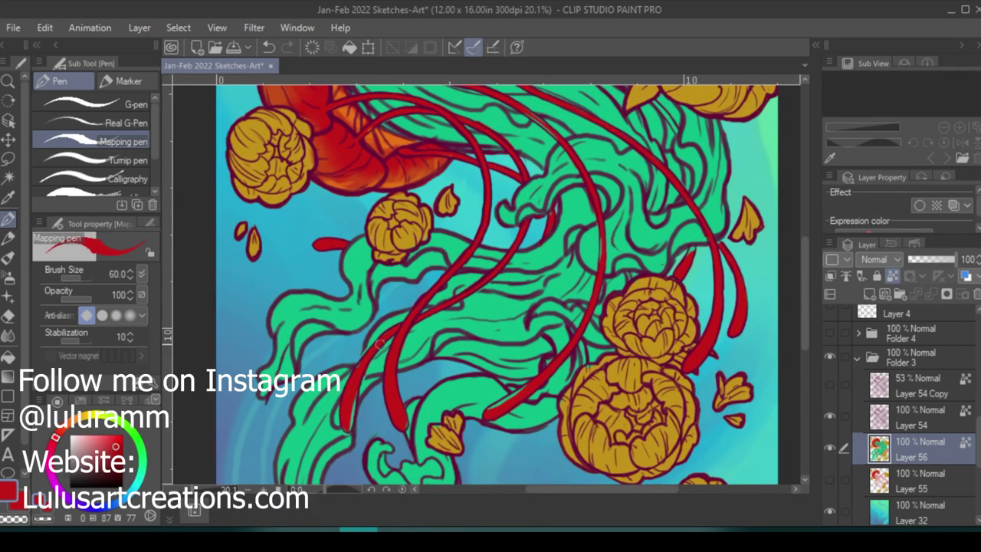
key("ctrl+0")
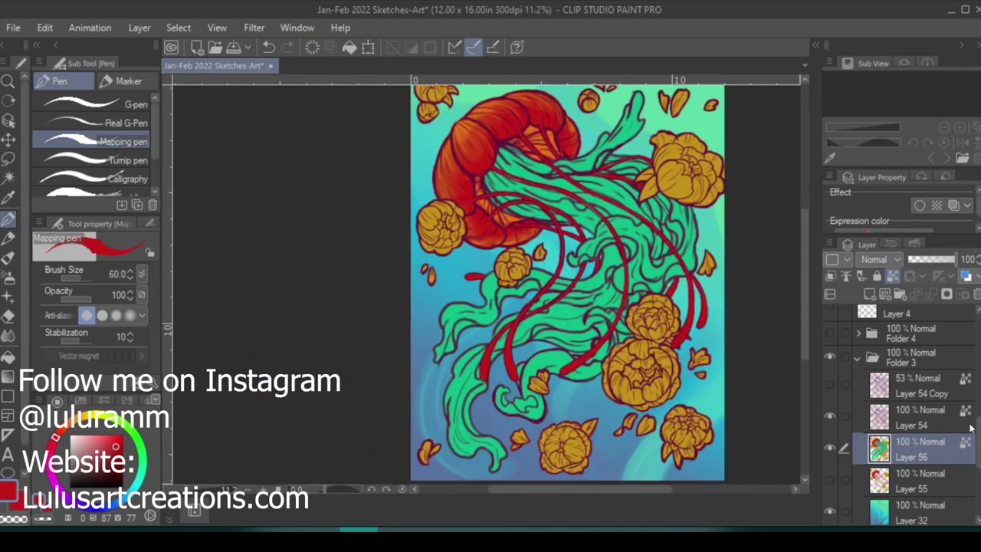
Select the green hair by color gamut with an error margin of 5.00 on the copied color layer
left_click(178, 27)
left_click(211, 191)
left_click(536, 230)
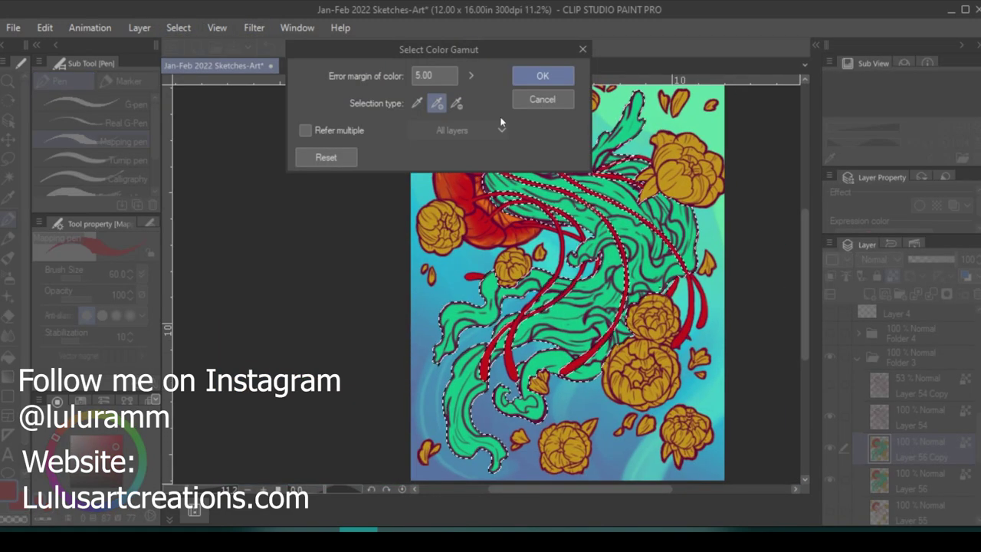
left_click(543, 75)
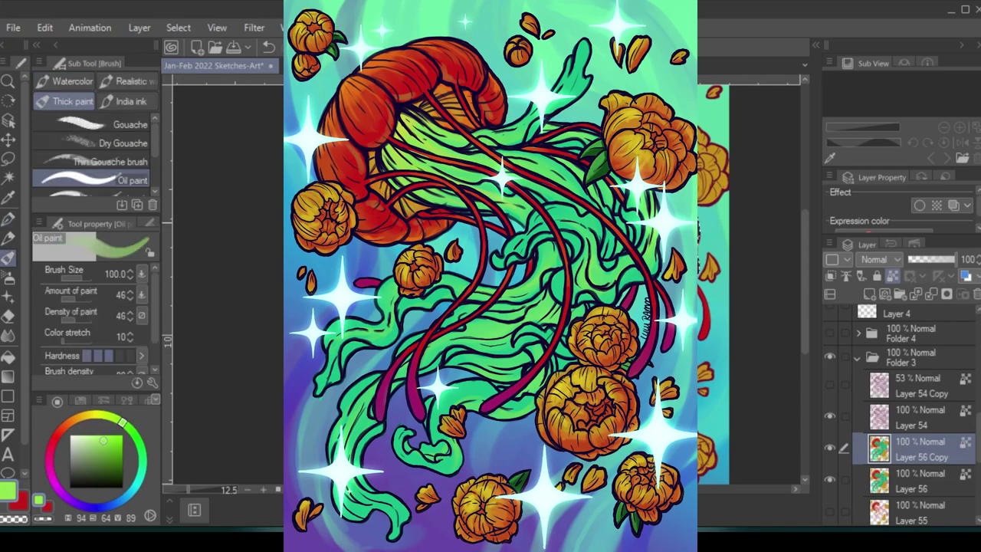
Deselect the separated hair and blend light green (hue 94, saturation 64, value 89) in near the ring opening with the Oil paint brush
key("bracketright")
key("bracketright")
key("bracketright")
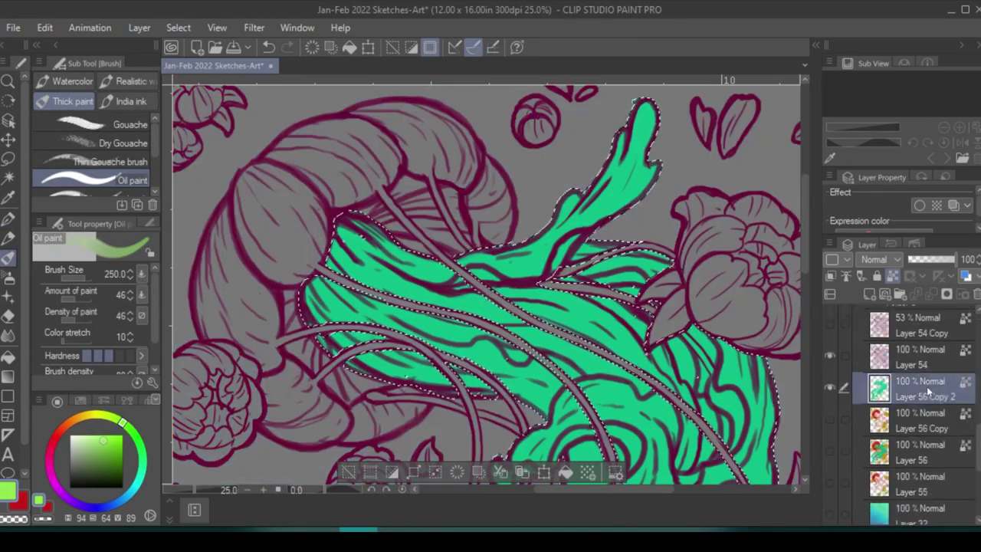
key("ctrl+d")
key("bracketleft")
key("bracketleft")
mouse_move(307, 230)
left_mouse_down()
mouse_move(444, 291)
mouse_move(491, 368)
mouse_move(537, 260)
mouse_move(414, 207)
mouse_move(345, 153)
left_mouse_up()
Blend light green highlights into the hair folds curling below the large upper peony with the Oil paint brush
key("bracketright")
key("bracketright")
key("bracketright")
mouse_move(574, 207)
left_mouse_down()
mouse_move(536, 352)
mouse_move(593, 326)
left_mouse_up()
left_click_drag(510, 344, 583, 303)
left_click_drag(491, 257, 448, 380)
left_click_drag(494, 302, 524, 387)
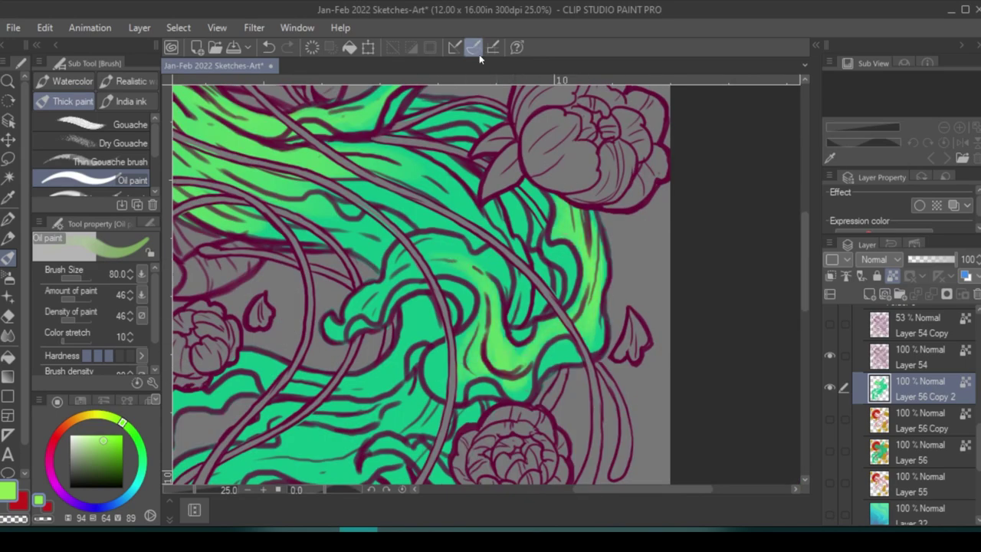
Extend the light green highlights along the upper and central hair strands with the Oil paint brush at size 80
left_click_drag(383, 230, 406, 278)
mouse_move(490, 214)
left_mouse_down()
mouse_move(368, 257)
mouse_move(283, 268)
left_mouse_up()
left_click_drag(337, 265, 406, 276)
left_click_drag(429, 176, 502, 151)
left_click_drag(441, 200, 535, 290)
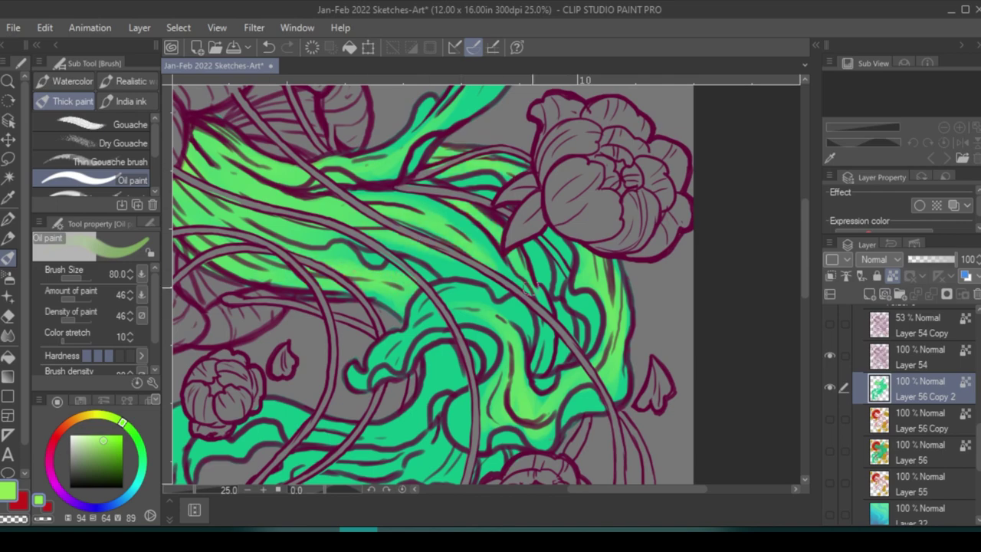
left_click_drag(524, 242, 550, 284)
Blend light green highlights into the trailing left lock and the middle hair locks with the Oil paint brush at size 120
mouse_move(440, 479)
left_mouse_down()
mouse_move(489, 452)
mouse_move(633, 269)
left_mouse_up()
mouse_move(372, 249)
left_mouse_down()
mouse_move(479, 191)
mouse_move(548, 203)
left_mouse_up()
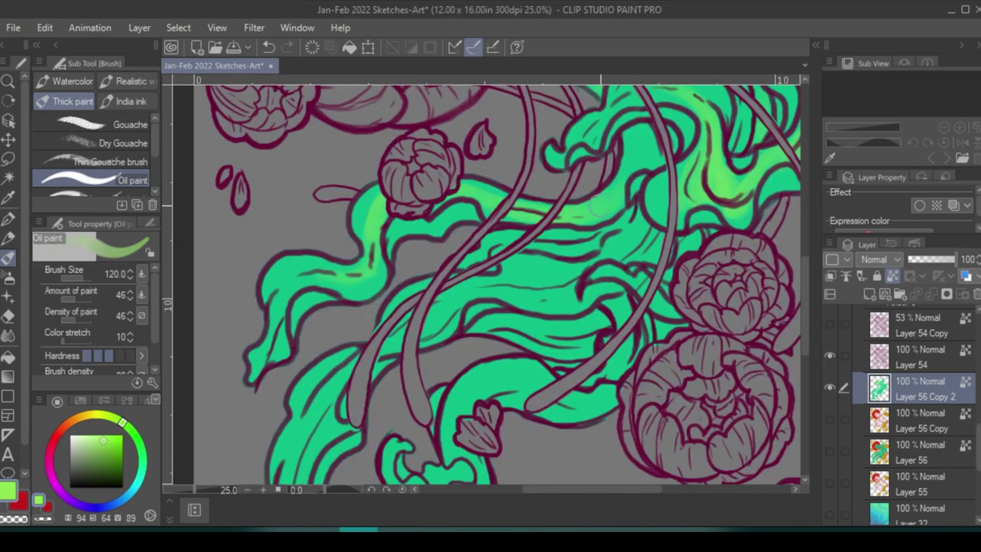
key("bracketright")
key("bracketright")
left_click_drag(490, 253, 509, 249)
left_click_drag(445, 322, 598, 261)
mouse_move(513, 287)
left_mouse_down()
mouse_move(666, 226)
mouse_move(509, 297)
left_mouse_up()
left_click_drag(643, 214, 498, 253)
left_click_drag(536, 306, 537, 284)
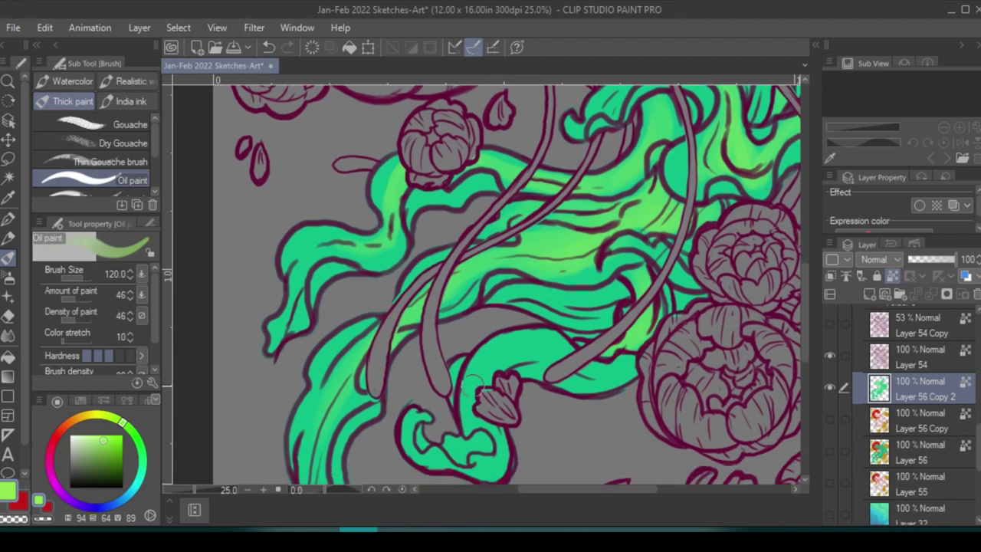
Add light green highlights to the lowest locks and the curled lock beside the loose petal
left_click_drag(629, 287, 529, 314)
left_click_drag(636, 368, 521, 391)
left_click_drag(537, 268, 364, 414)
Paint yellow-green highlights (hue 77, saturation 86, value 87) on the hair strands emerging from the ring with the Oil paint brush
left_click(429, 253, "alt")
mouse_move(460, 229)
left_mouse_down()
mouse_move(506, 475)
mouse_move(429, 230)
mouse_move(544, 549)
left_mouse_up()
left_click(537, 230, "alt")
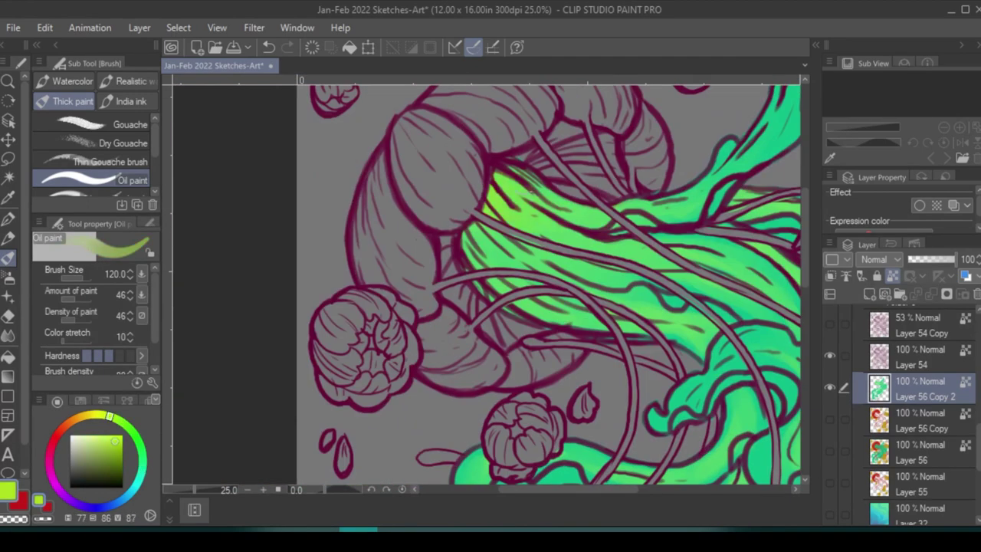
left_click_drag(747, 352, 640, 307)
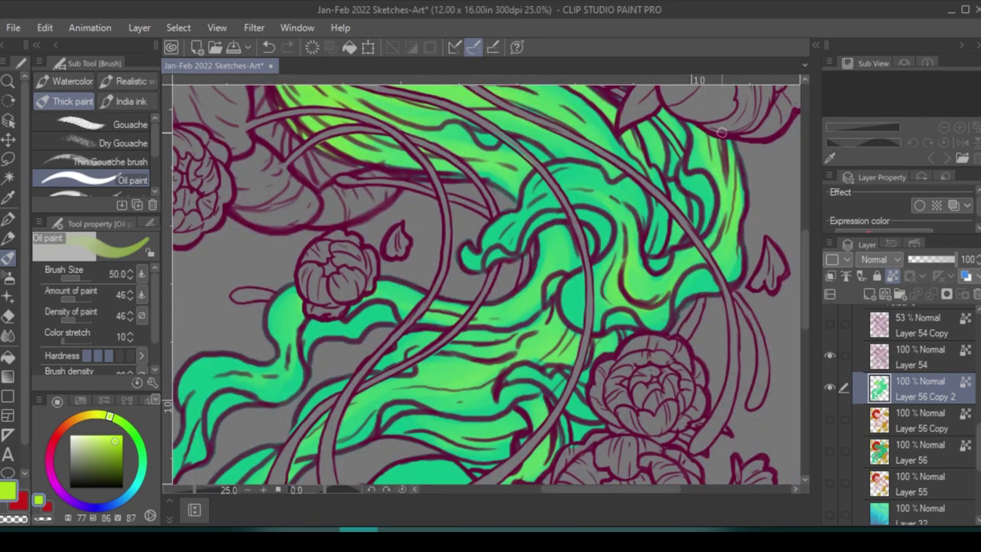
Add finer yellow-green highlights across the central and lower hair locks with the Oil paint brush at size 50
left_click_drag(306, 429, 475, 123)
left_click_drag(536, 230, 475, 410)
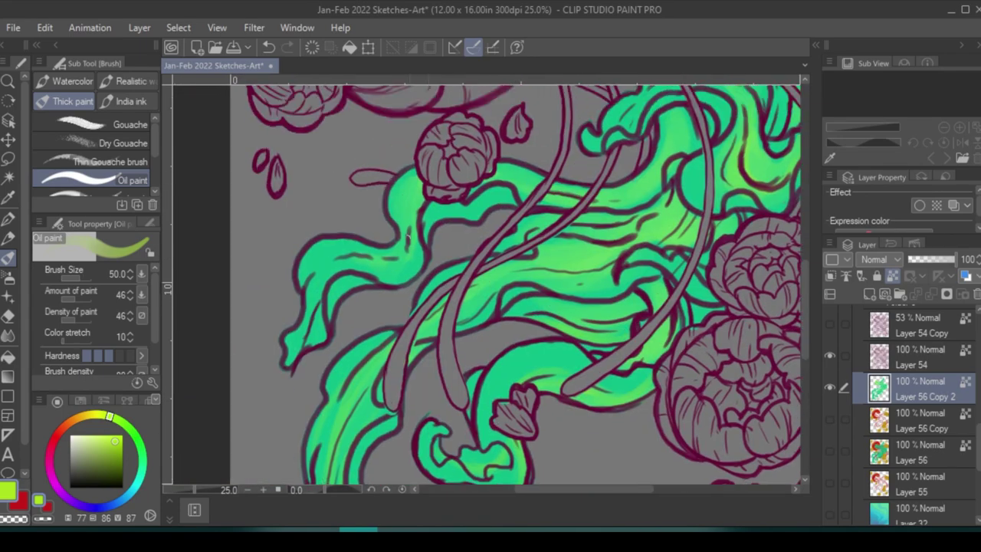
left_click_drag(460, 230, 475, 356)
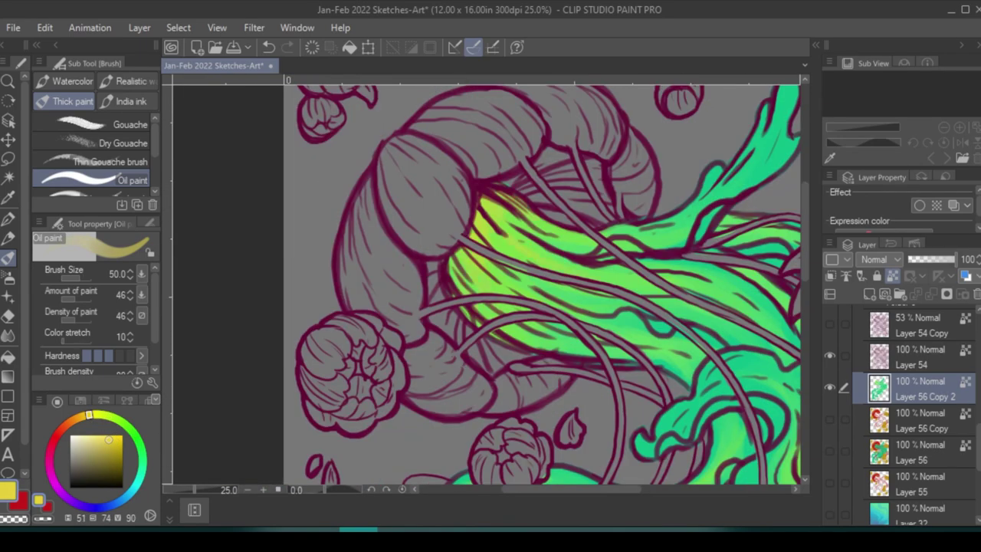
Show Layer 56 Copy and move it above the green hair layer, Layer 56 Copy 2
left_click(830, 420)
left_click_drag(450, 259, 149, 239)
left_click_drag(919, 421, 920, 386)
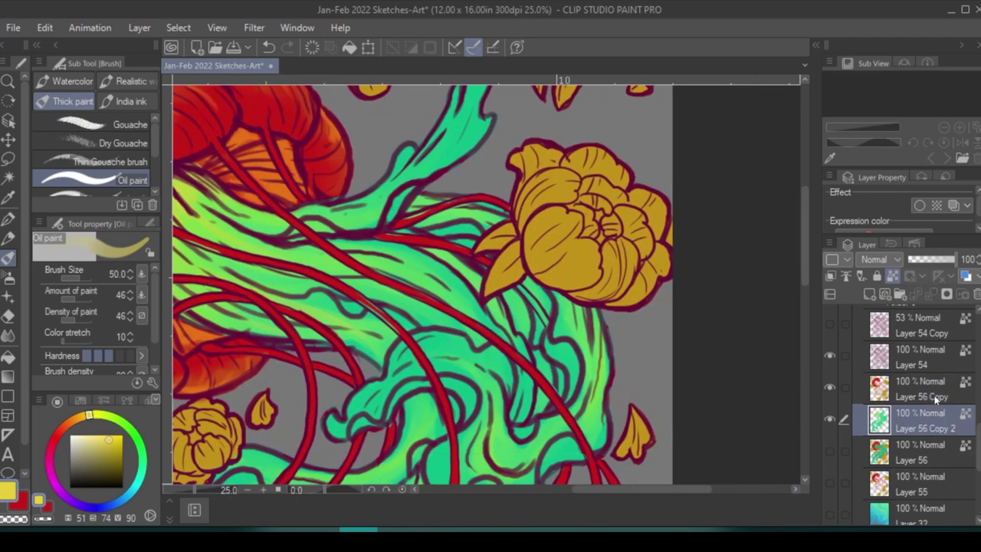
Retouch the tendrils near the large upper peony in red (hue 0, saturation 87, value 77) with the Mapping pen at size 60
key("p")
left_click(443, 241, "alt")
left_click_drag(478, 204, 425, 116)
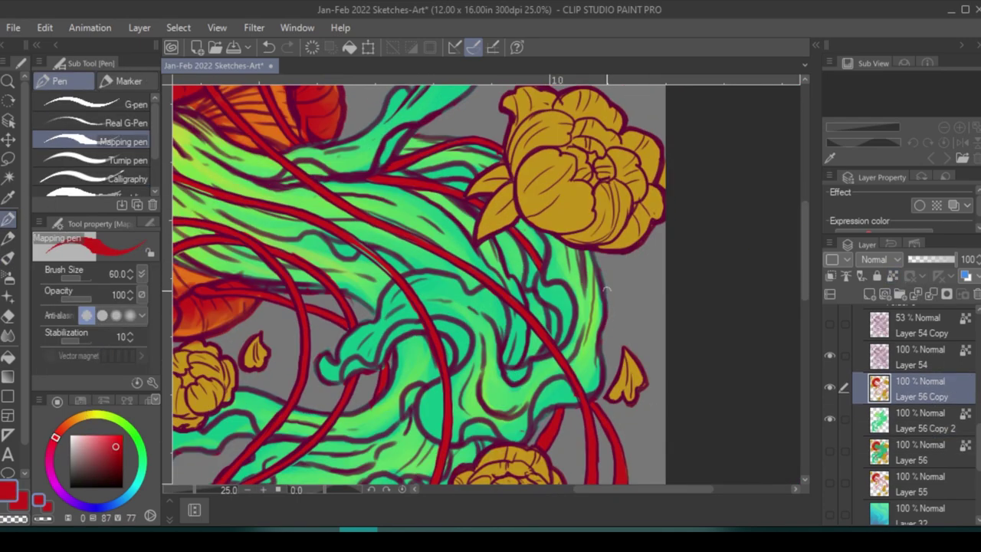
key("ctrl+z")
left_click_drag(537, 278, 635, 312)
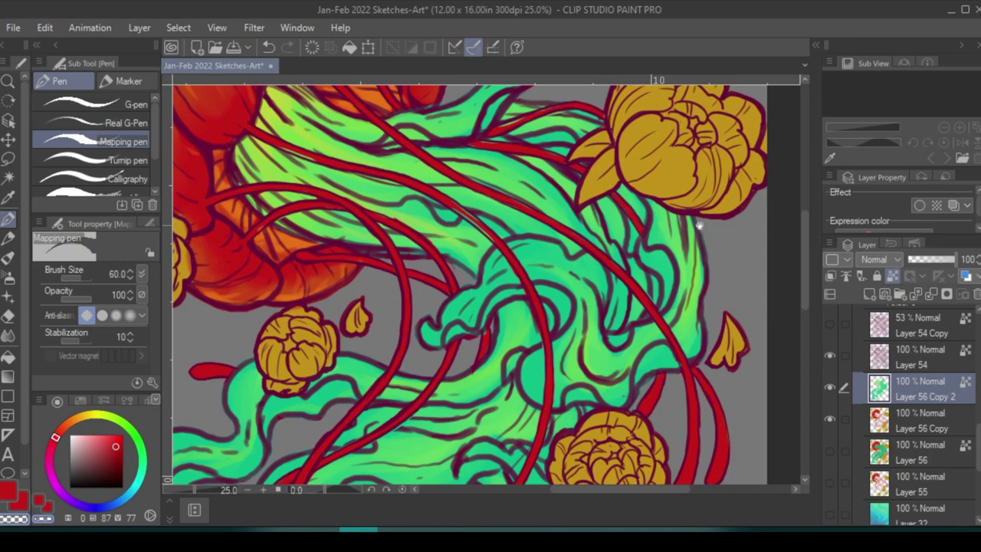
scroll(698, 224, "down", 4)
left_click_drag(256, 374, 247, 328)
key("ctrl+z")
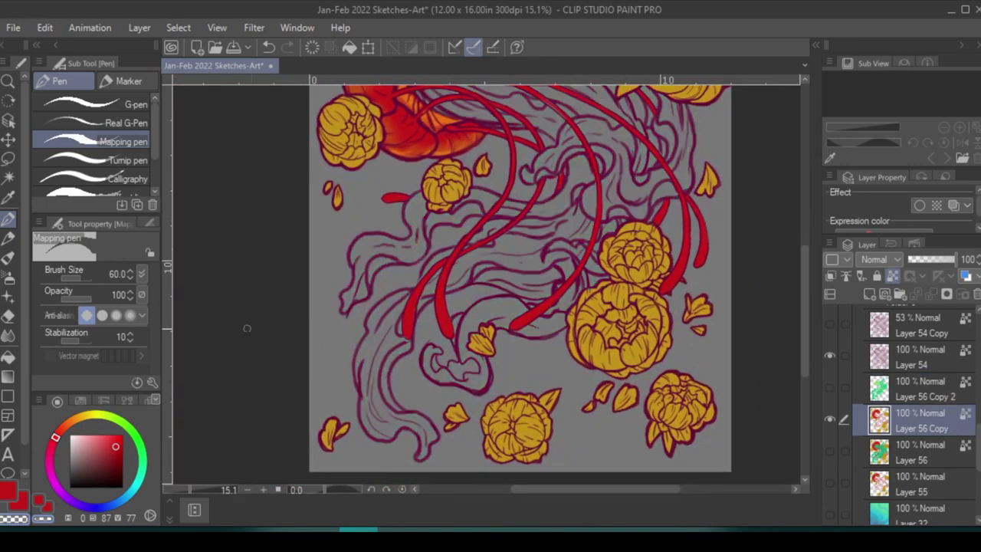
Paint the tendril tips magenta (hue 317, saturation 81, value 60) on Layer 56 Copy with the Oil paint brush at size 70
left_click(441, 299, "alt")
key("b")
scroll(441, 299, "up", 3)
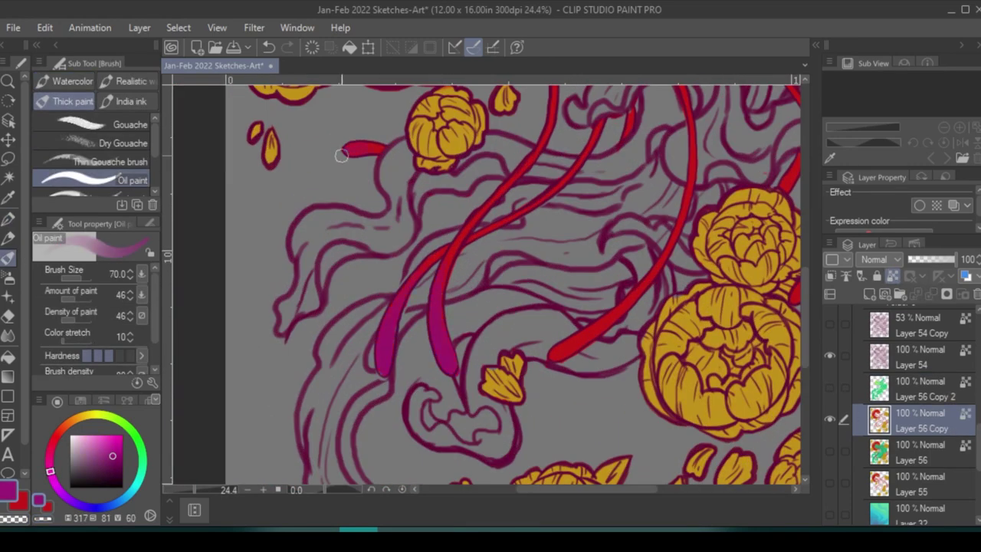
left_click_drag(712, 188, 734, 410)
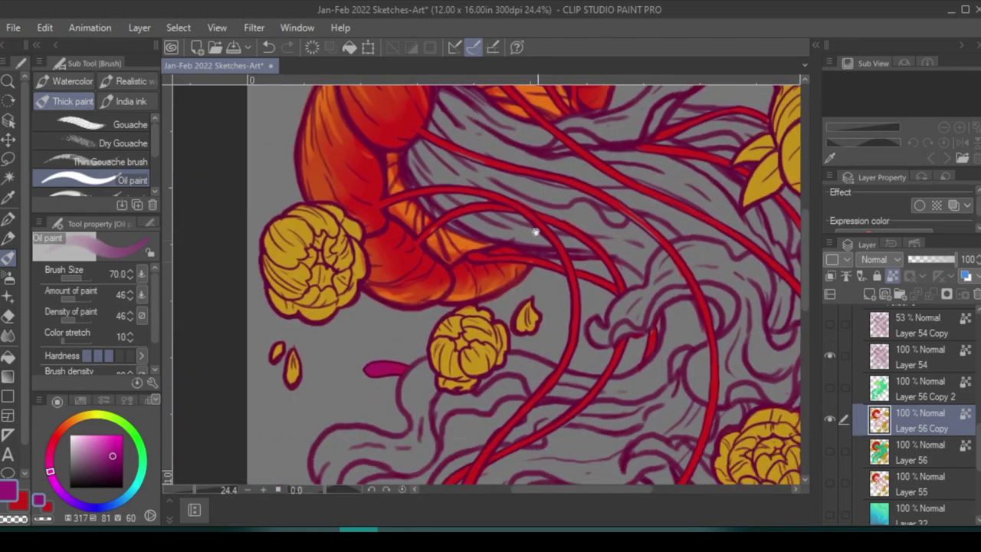
Paint orange highlights along the upper red tendrils with the Oil paint brush and show the green hair layer again
left_click(467, 234, "alt")
left_click_drag(481, 207, 646, 245)
left_click(829, 387)
left_click_drag(252, 121, 340, 152)
left_click(340, 152, "alt")
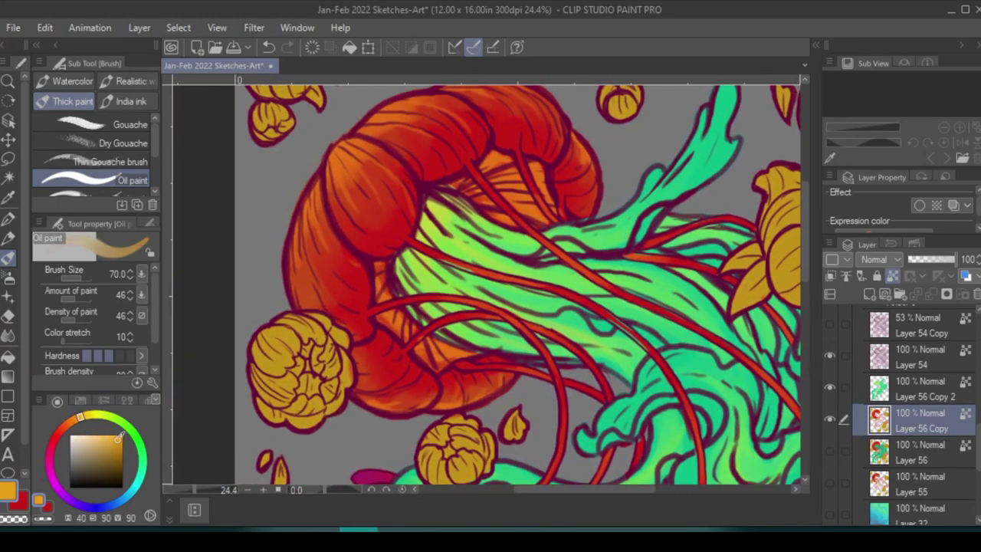
Try light green dabs (hue 88, saturation 67, value 84) on the red ring segments with the Oil paint brush at size 70
left_click(395, 291, "alt")
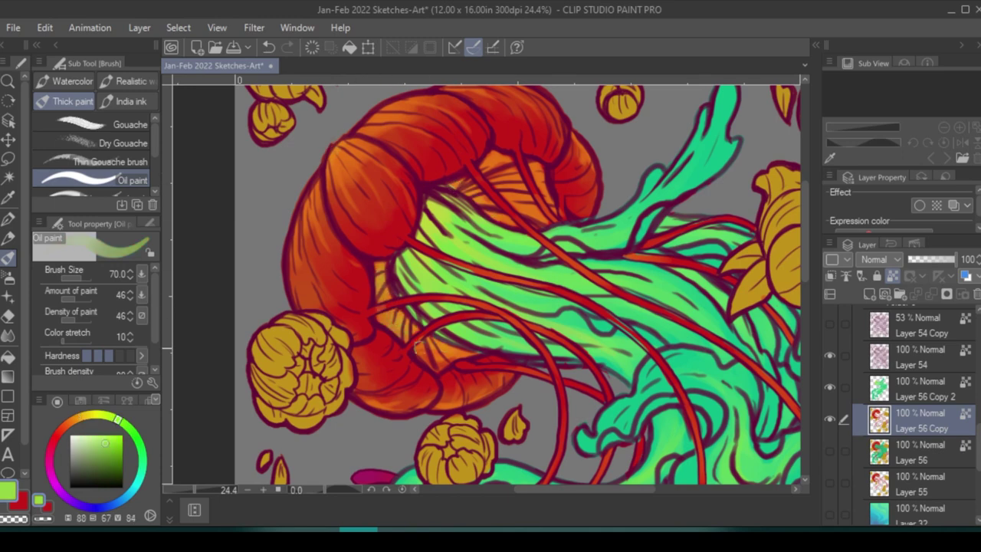
left_click(381, 218)
left_click(331, 308)
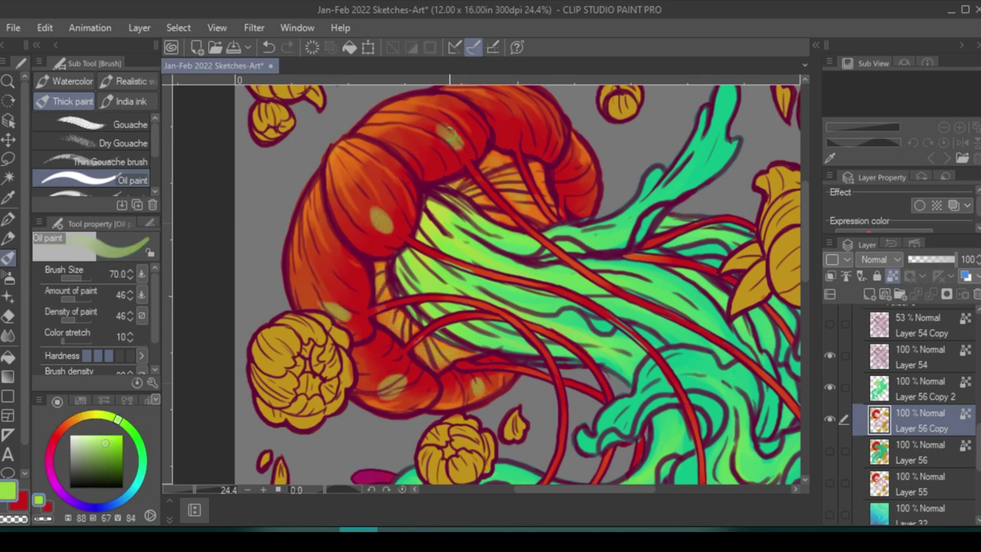
key("ctrl+z")
key("ctrl+z")
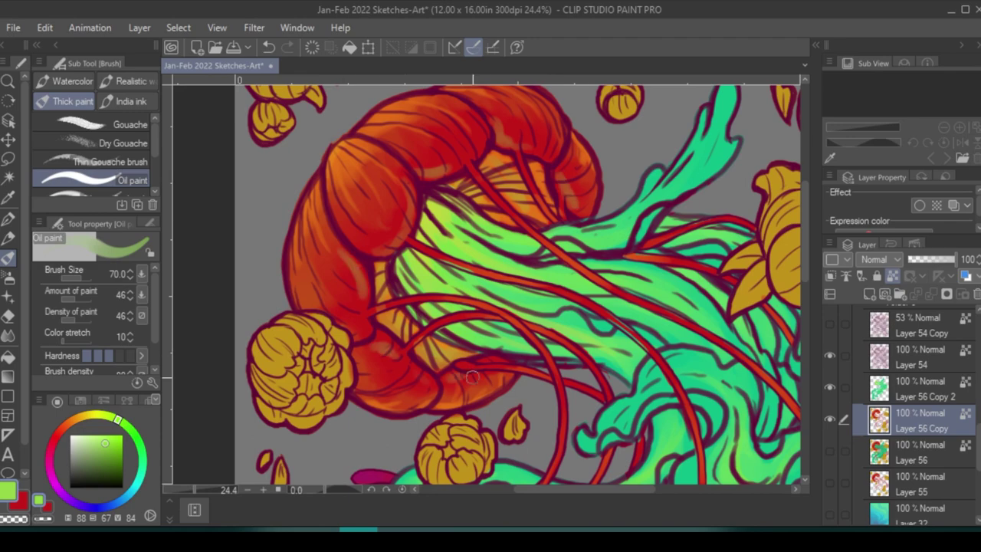
Show the background Layer 32 and shift its half tones to red 21 and magenta -36 with Color balance
left_click_drag(706, 382, 664, 328)
scroll(713, 375, "down", 4)
left_click(919, 512)
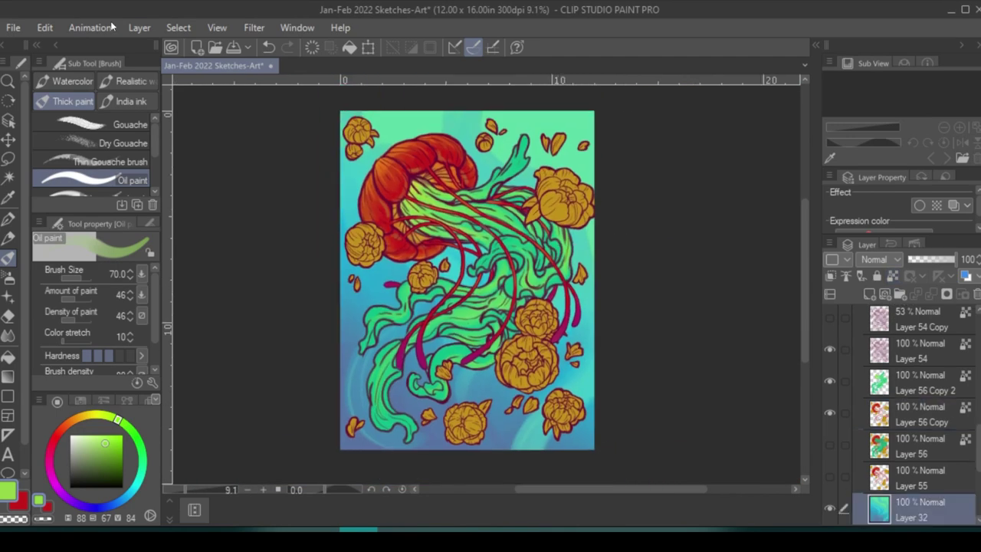
left_click(44, 26)
mouse_move(133, 362)
left_click(363, 477)
left_click_drag(663, 147, 627, 149)
left_click_drag(664, 121, 684, 121)
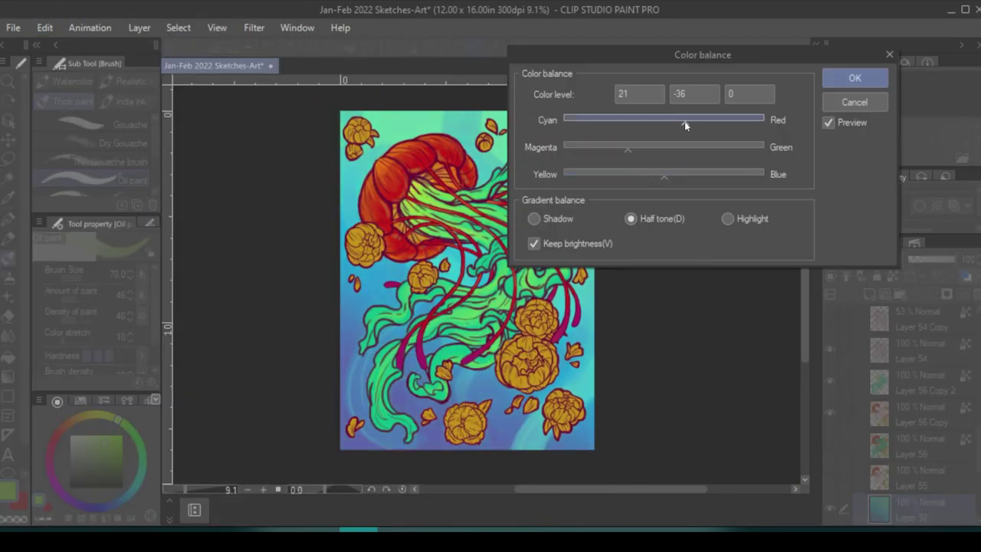
left_click_drag(664, 174, 629, 150)
Rebalance the background's shadows toward red, set its highlights to 0, 26, 0, and apply the color balance
left_click(534, 218)
left_click_drag(664, 120, 684, 123)
left_click_drag(714, 137, 649, 126)
left_click(727, 218)
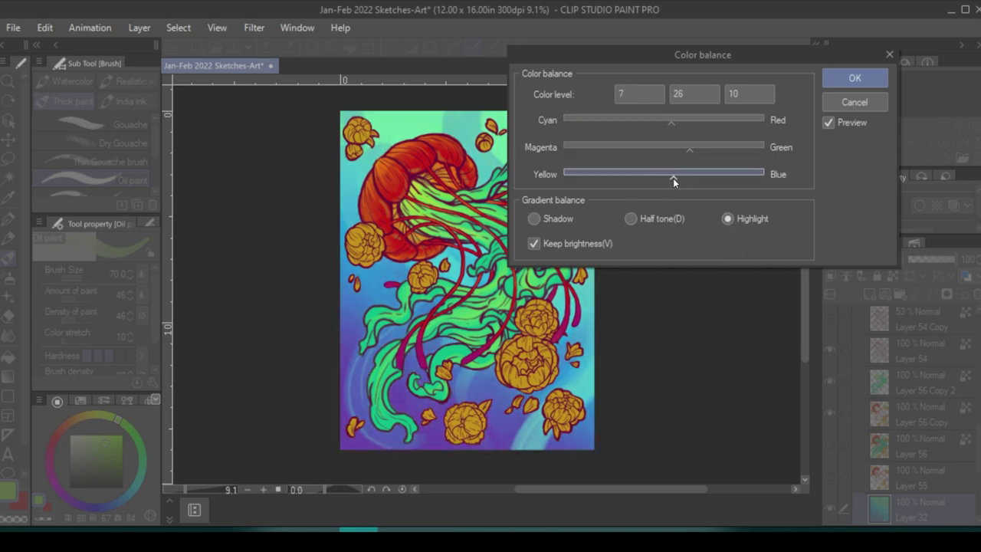
left_click(628, 125)
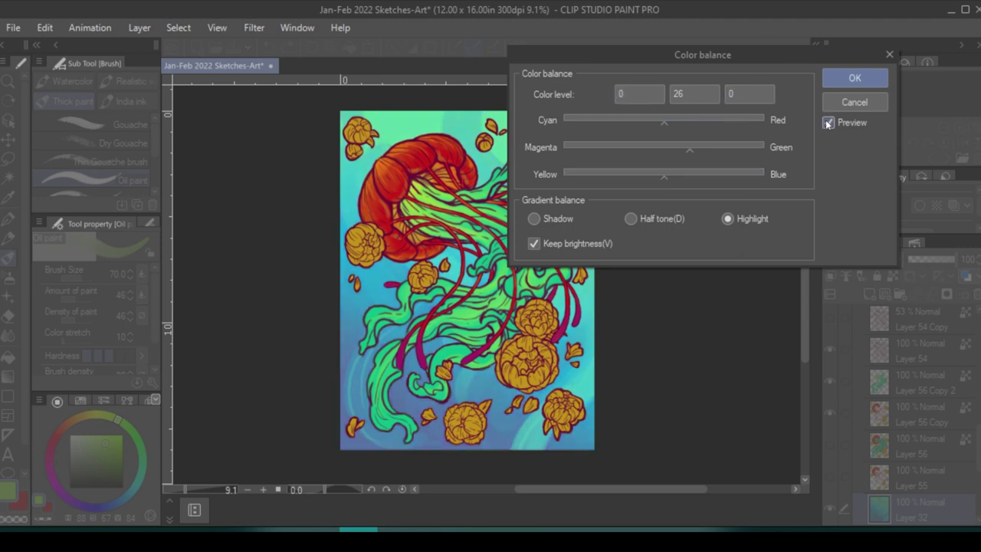
left_click(854, 78)
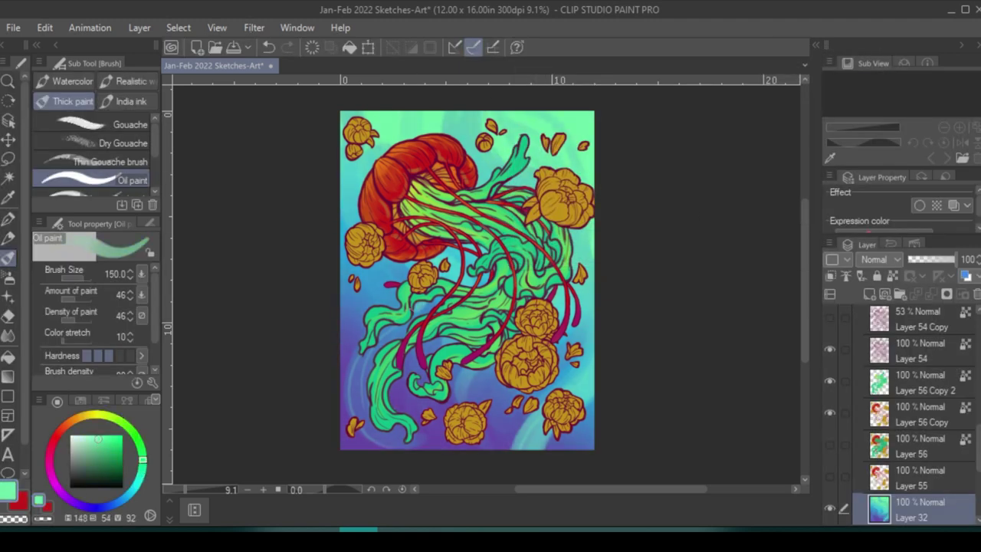
Paint mint green (hue 148, saturation 54, value 92) and violet (hue 249, saturation 51, value 67) streaks on Layer 32 with Oil paint at size 150
left_click_drag(360, 329, 383, 448)
left_click_drag(578, 341, 490, 448)
left_click(357, 352, "alt")
left_click_drag(383, 115, 387, 154)
left_click_drag(467, 253, 468, 285)
left_click_drag(380, 111, 379, 157)
left_click_drag(579, 230, 583, 268)
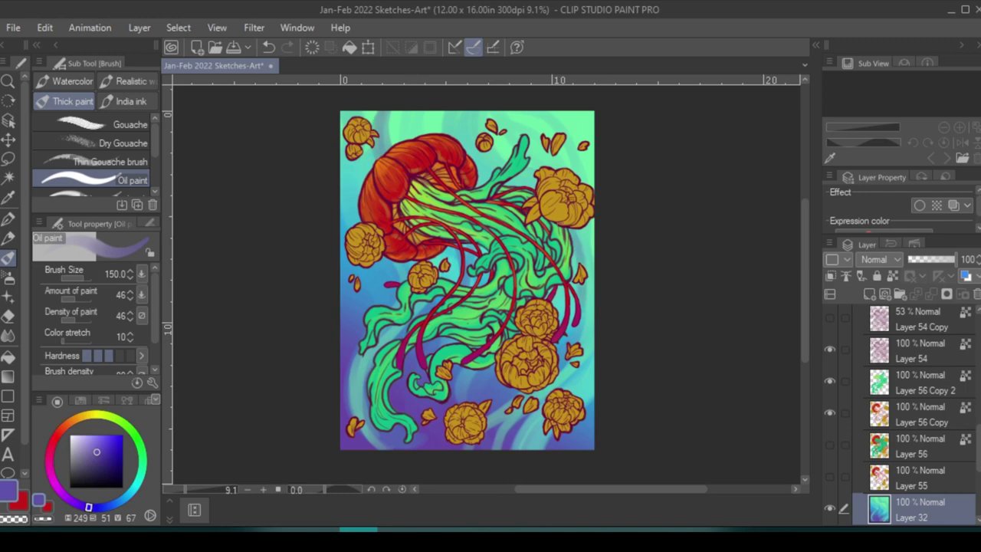
Extend the flowing streaks along the side edges and corners of the Layer 32 background with the Oil paint brush at size 150
left_click_drag(383, 330, 368, 418)
left_click_drag(570, 299, 570, 333)
mouse_move(383, 264)
left_mouse_down()
mouse_move(357, 322)
mouse_move(354, 368)
left_mouse_up()
left_click_drag(349, 115, 351, 222)
left_click_drag(582, 292, 584, 409)
mouse_move(583, 115)
left_mouse_down()
mouse_move(551, 184)
mouse_move(521, 99)
left_mouse_up()
left_click(567, 134, "alt")
Select all golden peonies and loose petals on Layer 56 Copy by color gamut with a color error margin of 5.00
left_click(921, 402)
left_click(178, 27)
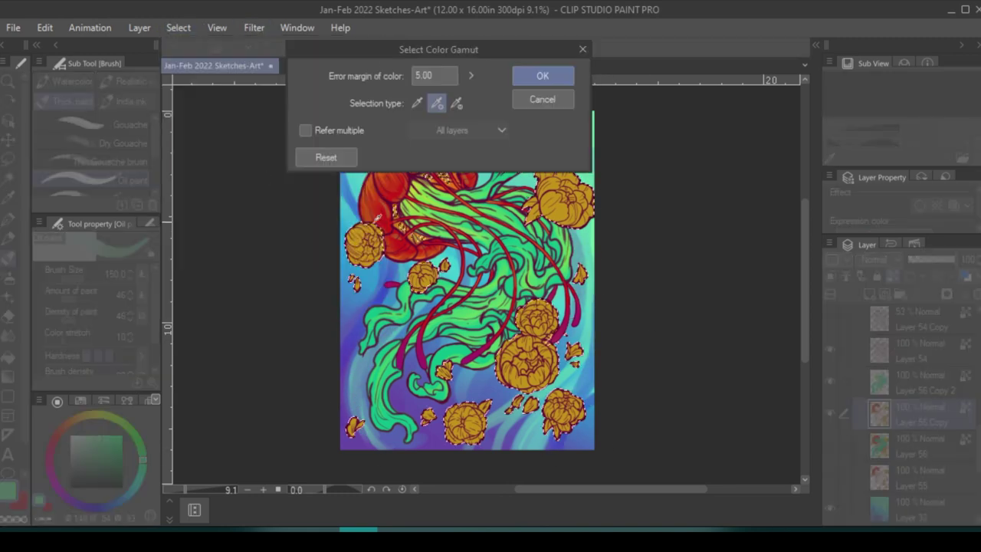
left_click(536, 74)
left_click(7, 176)
scroll(603, 220, "up", 1)
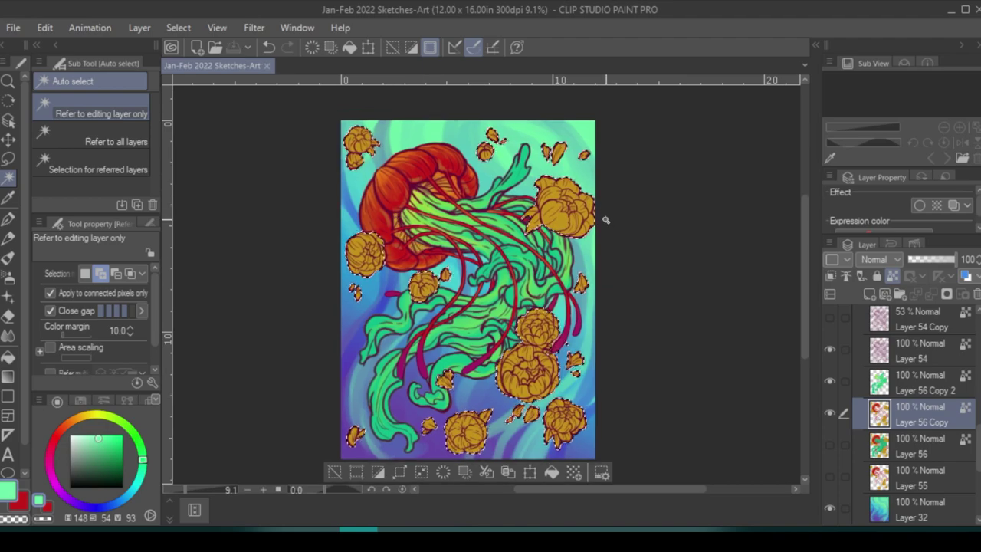
Cut the selected peonies and petals from Layer 56 Copy and paste them onto their own layer
scroll(596, 217, "up", 3)
key("b")
left_click(616, 357, "alt")
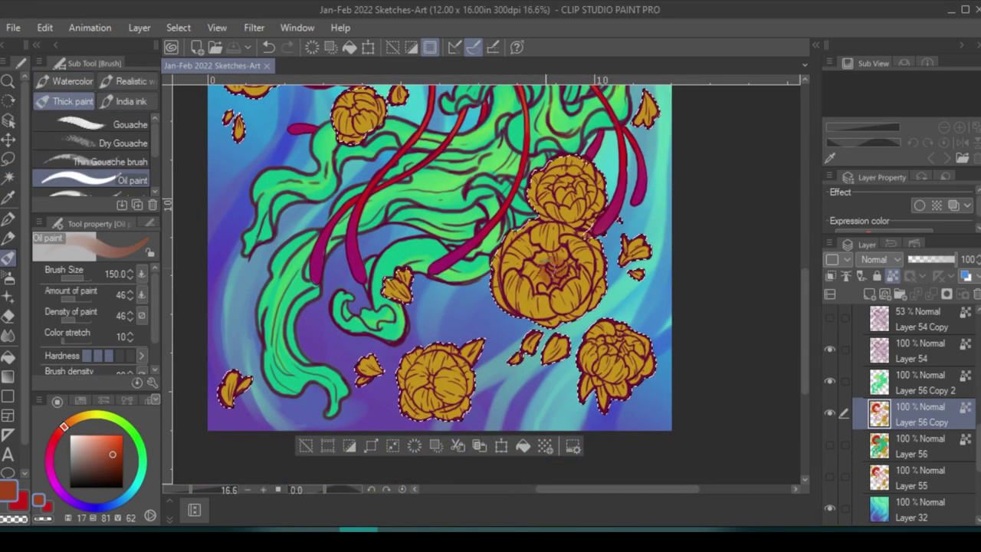
scroll(584, 414, "down", 3)
key("ctrl+x")
key("ctrl+v")
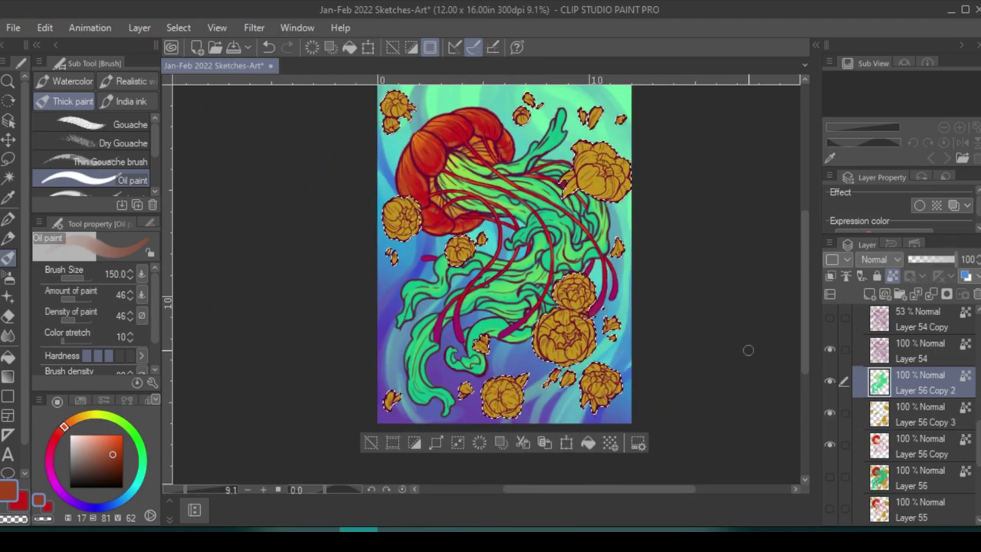
Fine-tune the hue of the green hair layer, Layer 56 Copy 2, with saturation 1 and luminosity 6
key("ctrl+u")
left_click_drag(777, 111, 769, 108)
left_click_drag(772, 193, 782, 190)
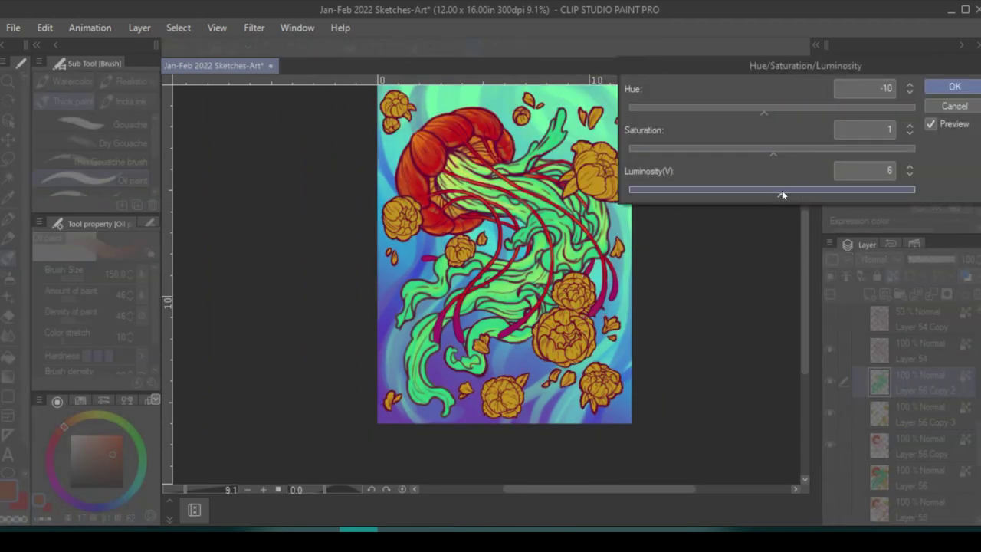
left_click(770, 112)
left_click(931, 124)
left_click(954, 86)
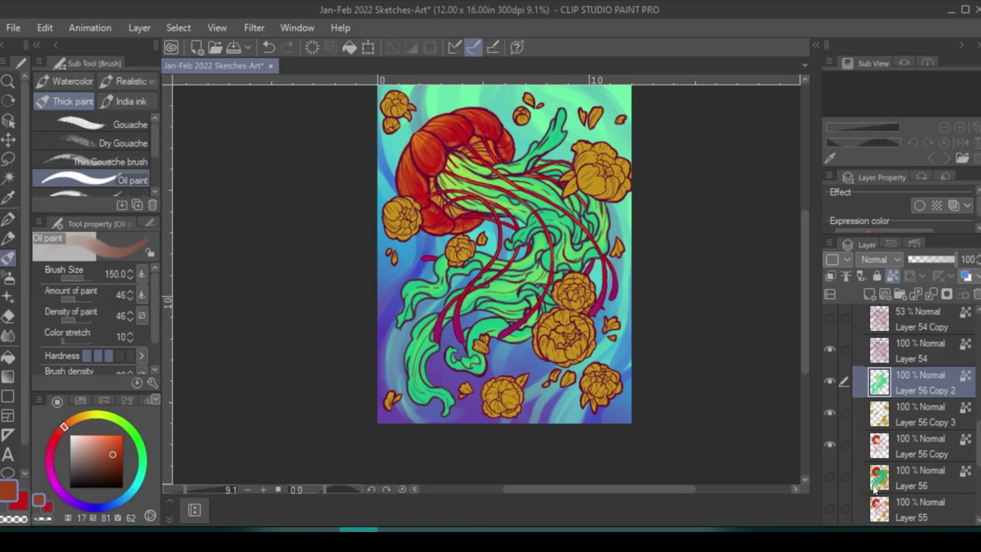
Show Layer 54 Copy at 39% opacity and shift its hue with Hue/Saturation/Luminosity
left_click(919, 320)
left_click(927, 262)
left_click_drag(927, 262, 925, 261)
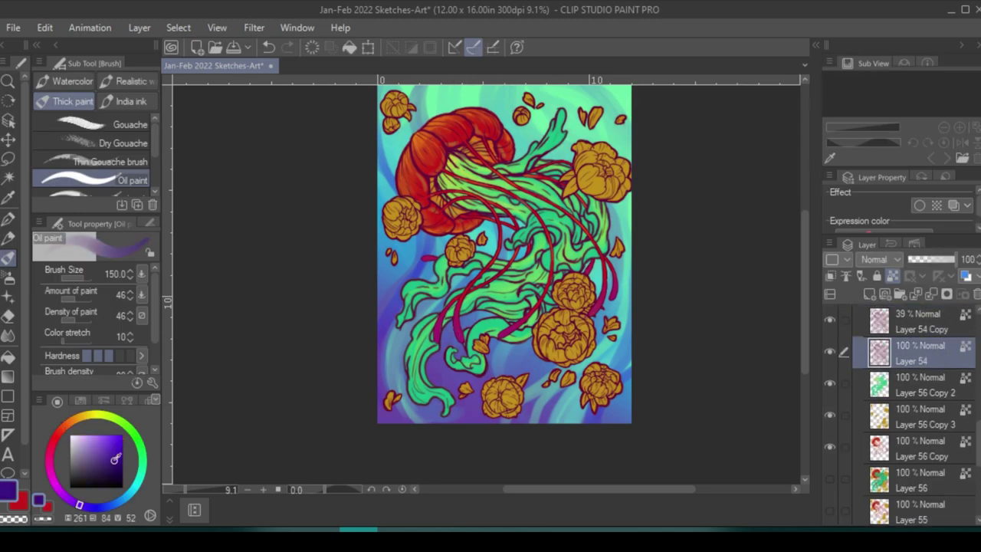
key("ctrl+u")
left_click_drag(766, 109, 734, 111)
left_click(947, 86)
Recolor the Layer 54 line art to a dark navy with Hue/Saturation/Luminosity, lowering the luminosity to -58
left_click(912, 349)
key("ctrl+u")
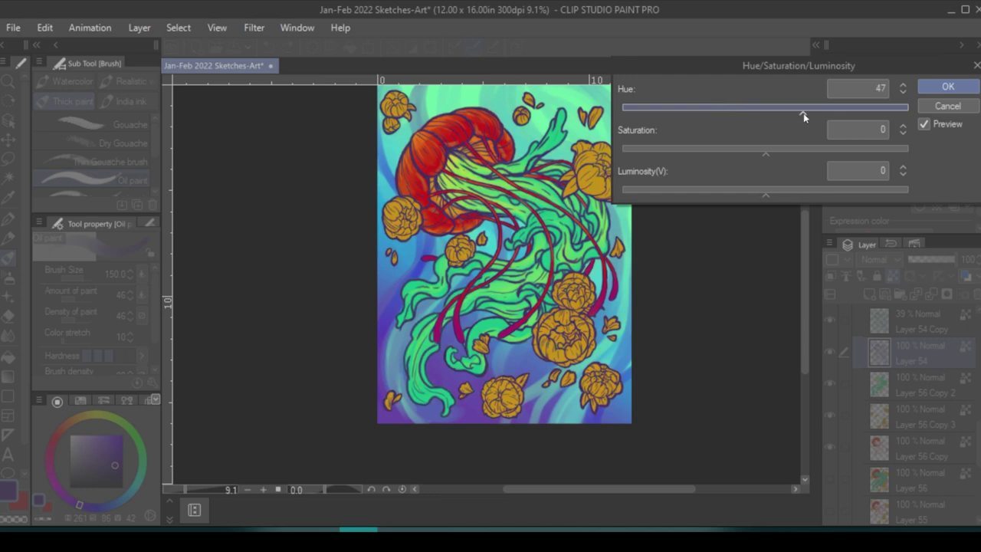
mouse_move(863, 120)
left_mouse_down()
mouse_move(850, 111)
mouse_move(859, 113)
left_mouse_up()
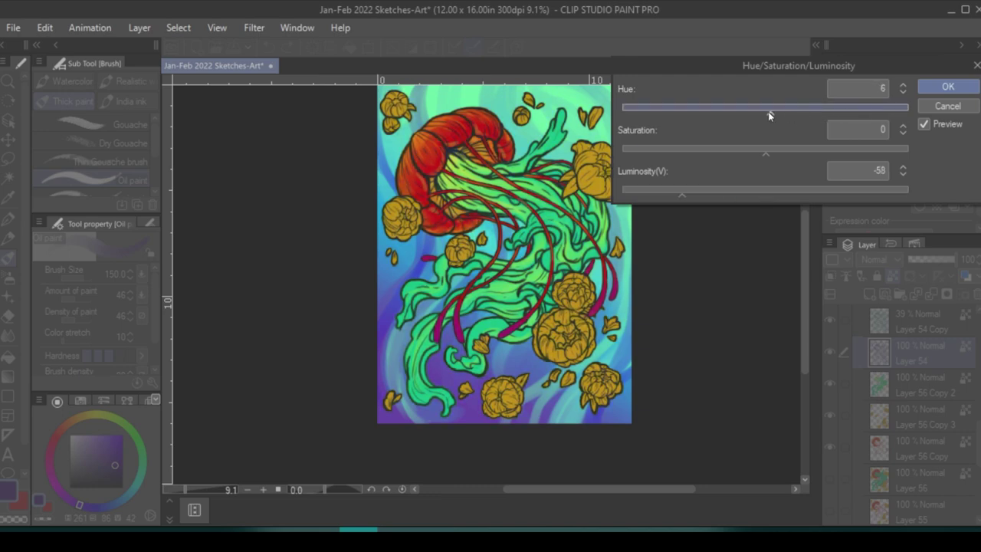
key("Return")
left_click(912, 322)
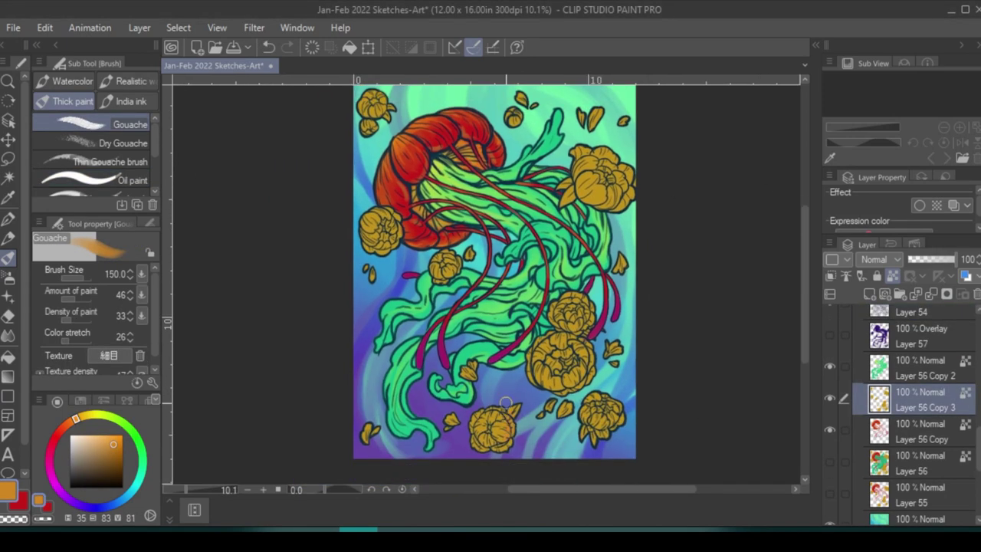
Shade the peonies on Layer 56 Copy 3 in orange (hue 24, saturation 83, value 81) with the Oil paint brush at size 150
key("period")
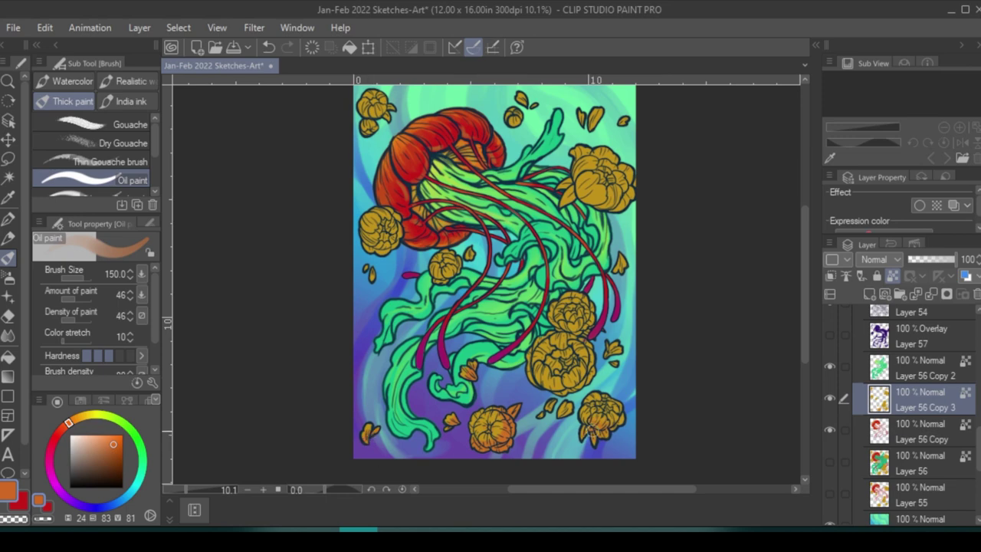
mouse_move(587, 368)
left_mouse_down()
mouse_move(547, 377)
mouse_move(567, 357)
mouse_move(586, 302)
left_mouse_up()
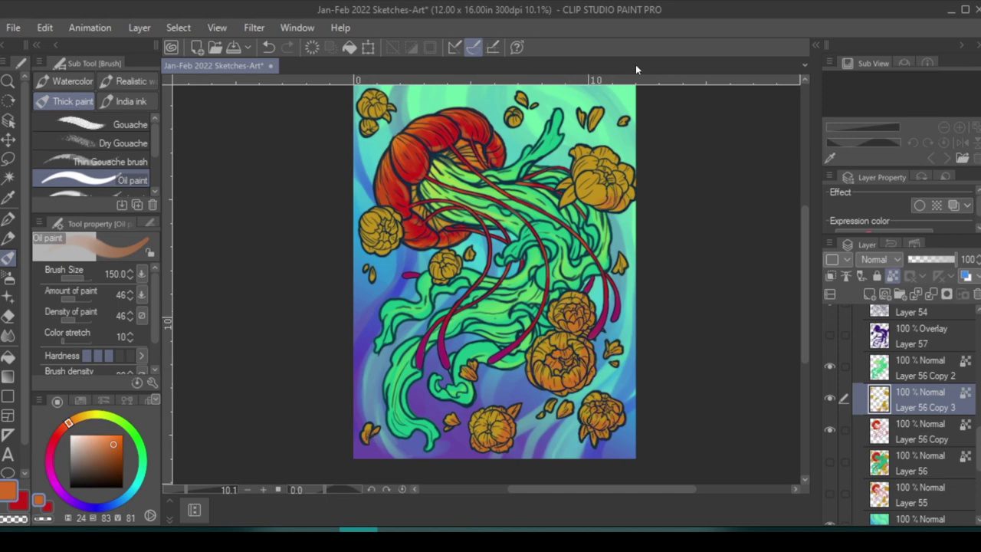
left_click_drag(622, 193, 619, 163)
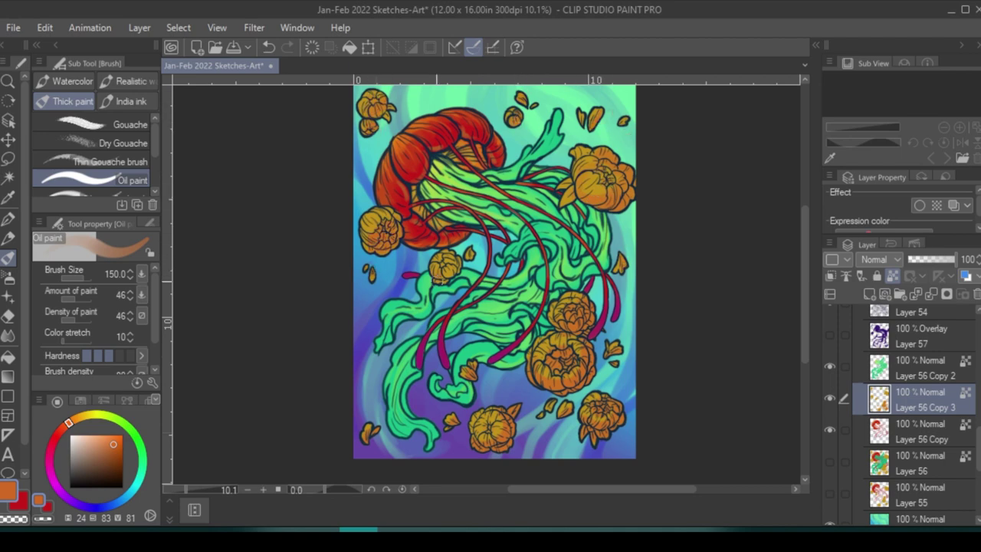
Deepen the large peonies' centers and shadowed petals with red-orange (hue 10, saturation 89, value 71) using Oil paint at size 70
left_click(607, 418, "alt")
left_click_drag(589, 356, 540, 383)
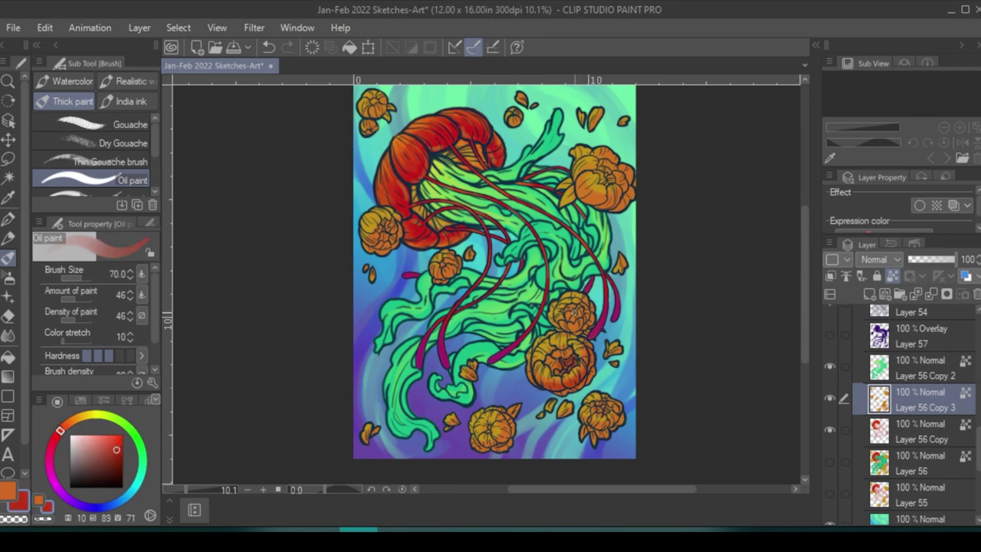
left_click_drag(617, 201, 619, 173)
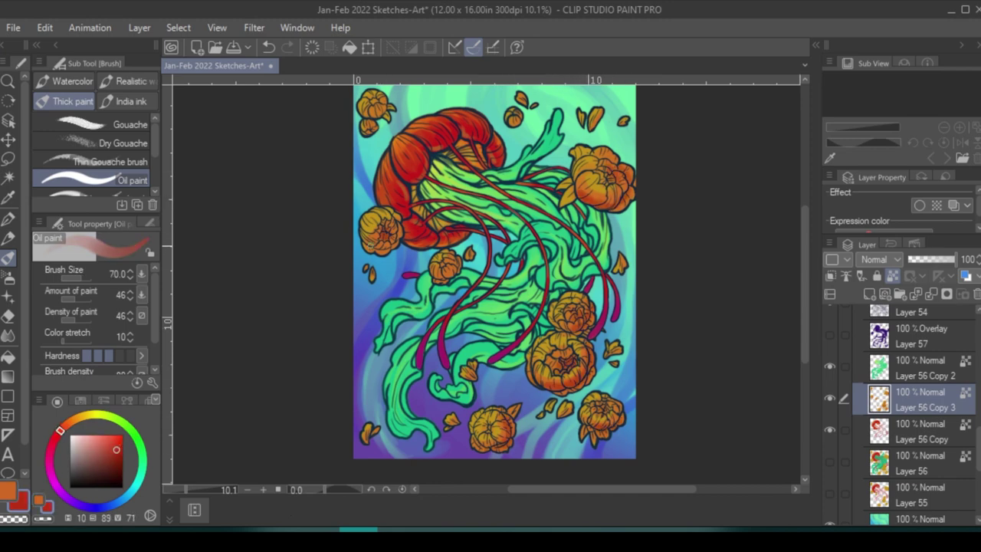
Blend gold (hue 43, saturation 87, value 76) and red-orange (hue 17, saturation 87, value 75) into the bottom peony with Gouache at size 70
scroll(515, 460, "up", 5)
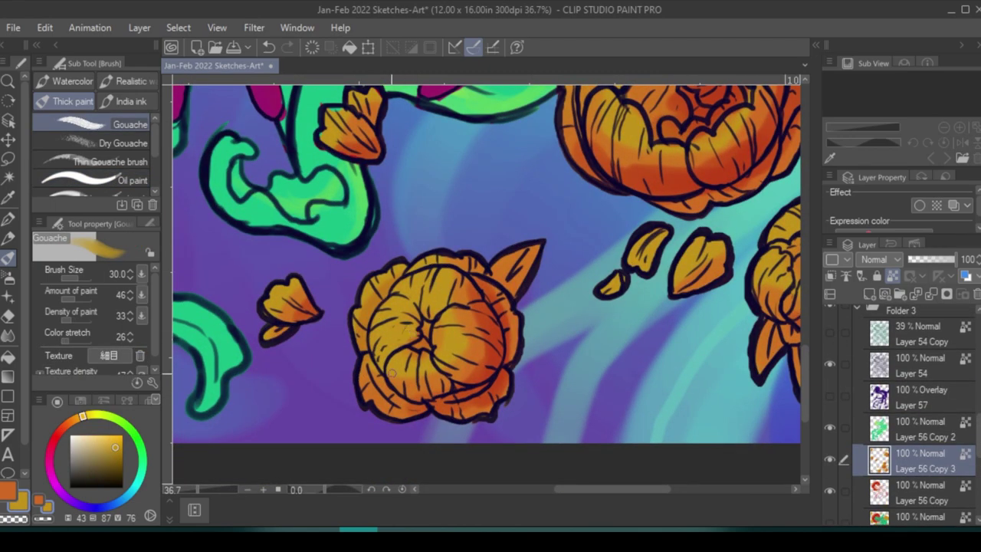
mouse_move(391, 373)
left_mouse_down()
mouse_move(418, 361)
mouse_move(439, 332)
left_mouse_up()
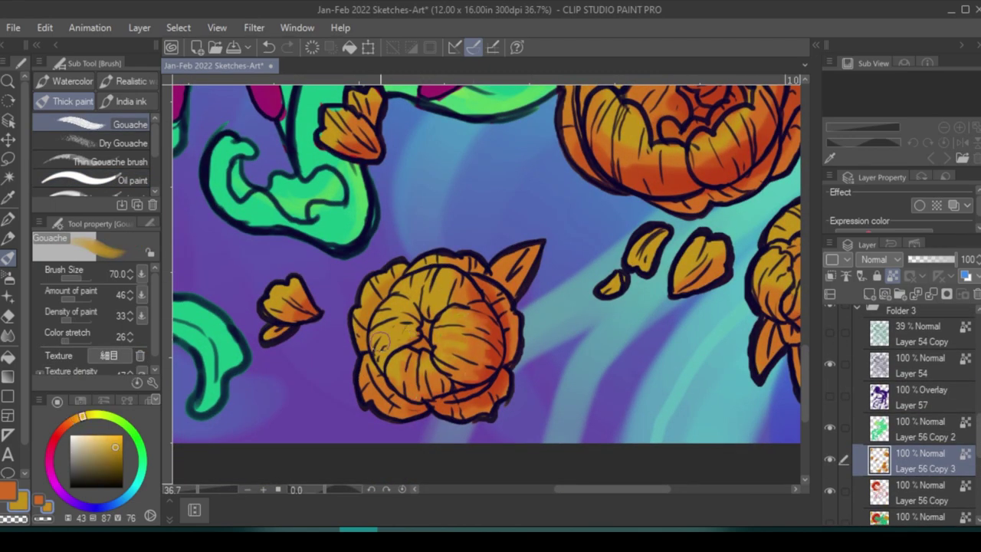
left_click_drag(377, 342, 413, 410)
left_click(498, 383, "alt")
left_click_drag(505, 306, 419, 410)
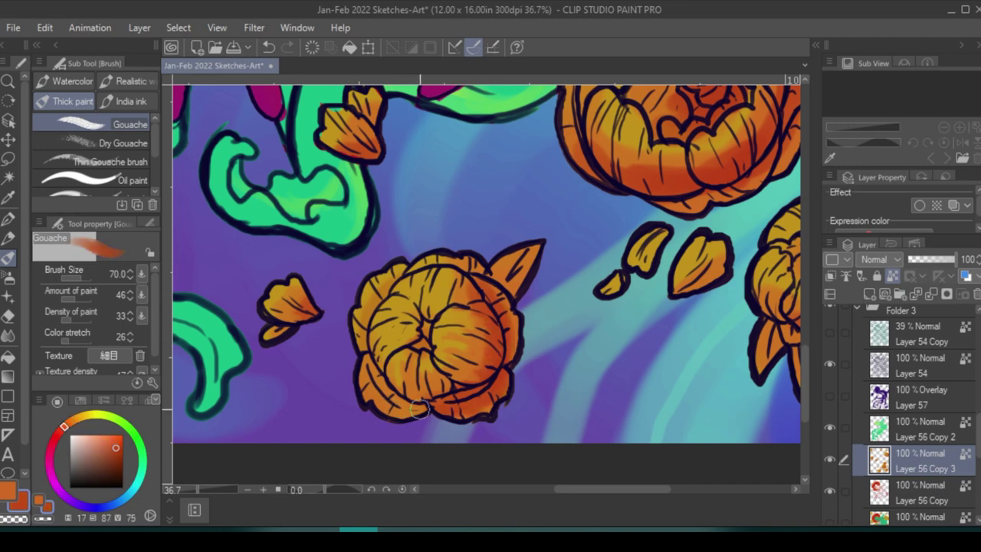
Detail the bottom peony's petal creases with red-orange, orange (hue 28, saturation 84, value 81) and gold using Gouache at size 25
key("bracketleft")
key("bracketleft")
key("bracketleft")
key("bracketleft")
mouse_move(425, 337)
left_mouse_down()
mouse_move(406, 299)
mouse_move(461, 272)
left_mouse_up()
mouse_move(452, 387)
left_mouse_down()
mouse_move(428, 399)
mouse_move(407, 396)
mouse_move(380, 371)
mouse_move(377, 291)
left_mouse_up()
left_click(457, 348, "alt")
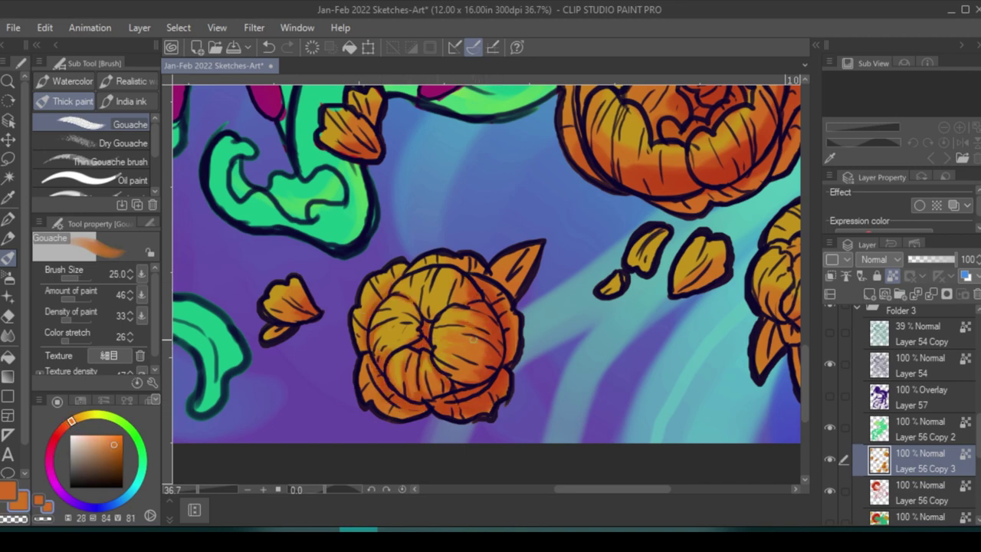
left_click(436, 315, "alt")
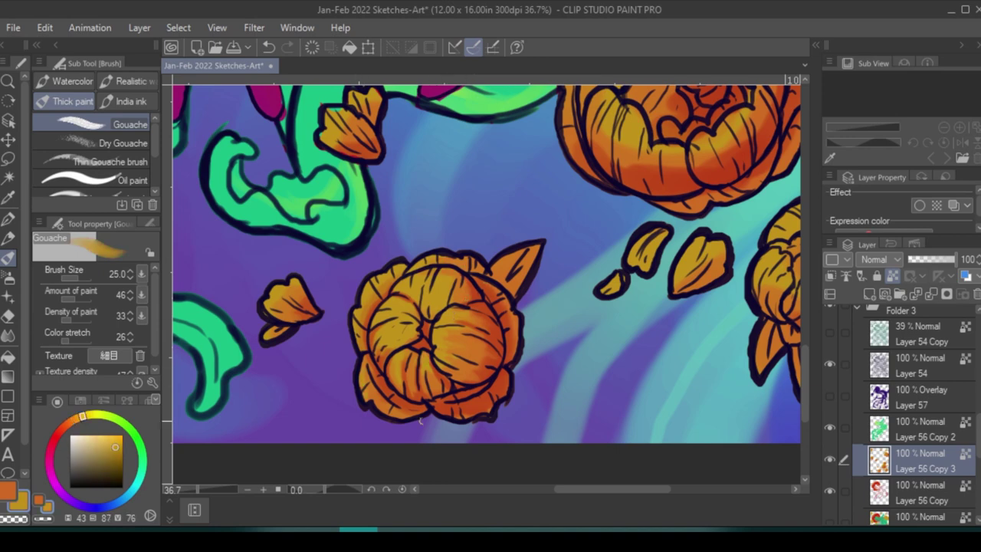
Paint the leaf beside the bottom peony dark green (hue 127, saturation 80, value 29) with lighter green highlights
left_click(337, 203, "alt")
mouse_move(521, 264)
left_mouse_down()
mouse_move(495, 283)
mouse_move(488, 322)
mouse_move(506, 288)
left_mouse_up()
left_click(475, 306, "alt")
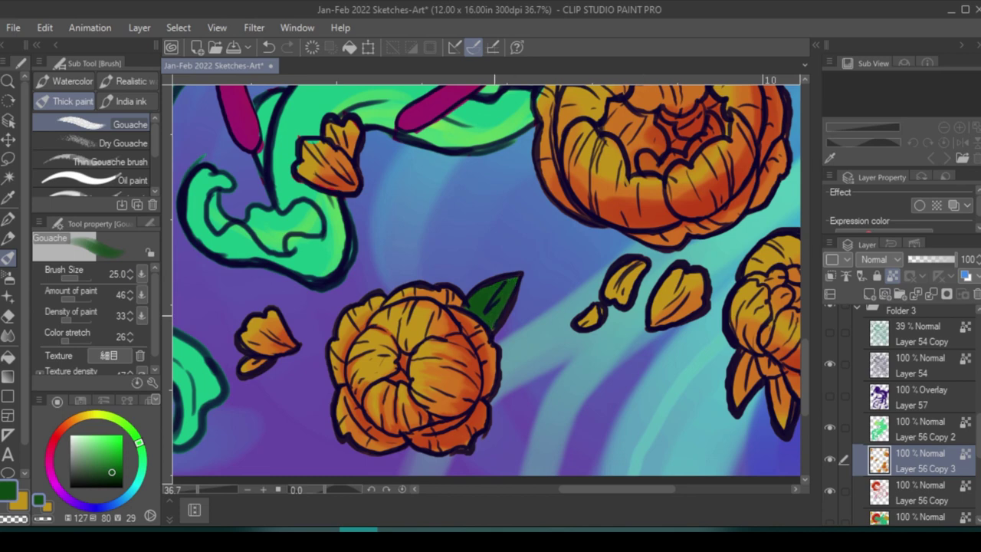
left_click(262, 333, "alt")
left_click_drag(262, 334, 222, 371)
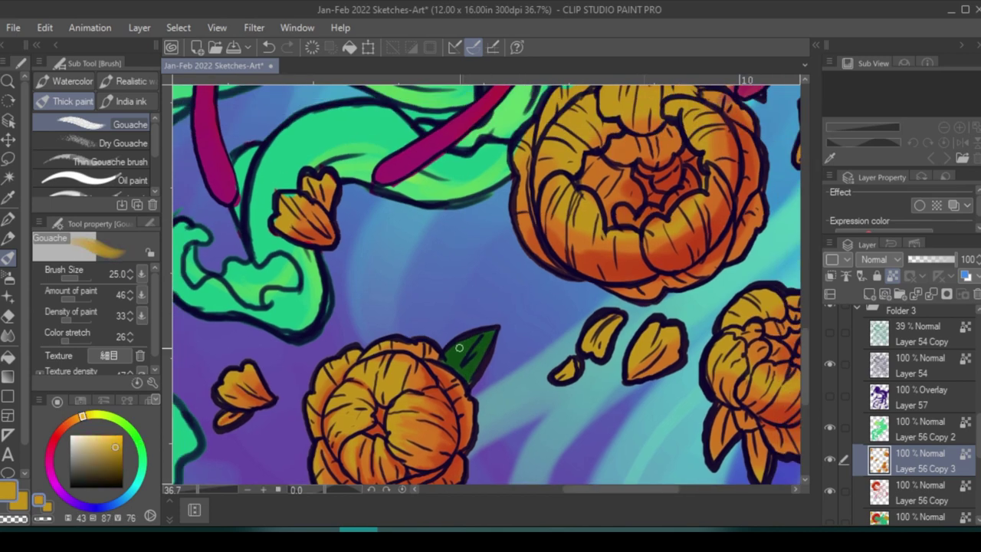
left_click(459, 348, "alt")
left_click_drag(633, 361, 582, 433)
Blend red-orange (hue 16, saturation 87, value 74), orange (hue 29, saturation 84, value 80) and gold into the large lower-right peony using Gouache at size 60
left_click(601, 385, "alt")
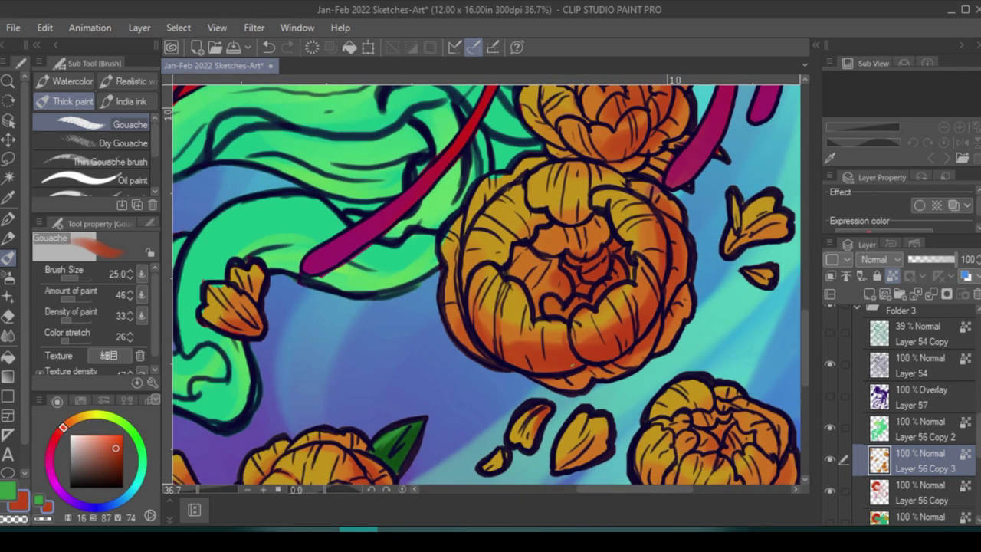
mouse_move(640, 337)
left_mouse_down()
mouse_move(661, 287)
mouse_move(658, 239)
mouse_move(634, 191)
left_mouse_up()
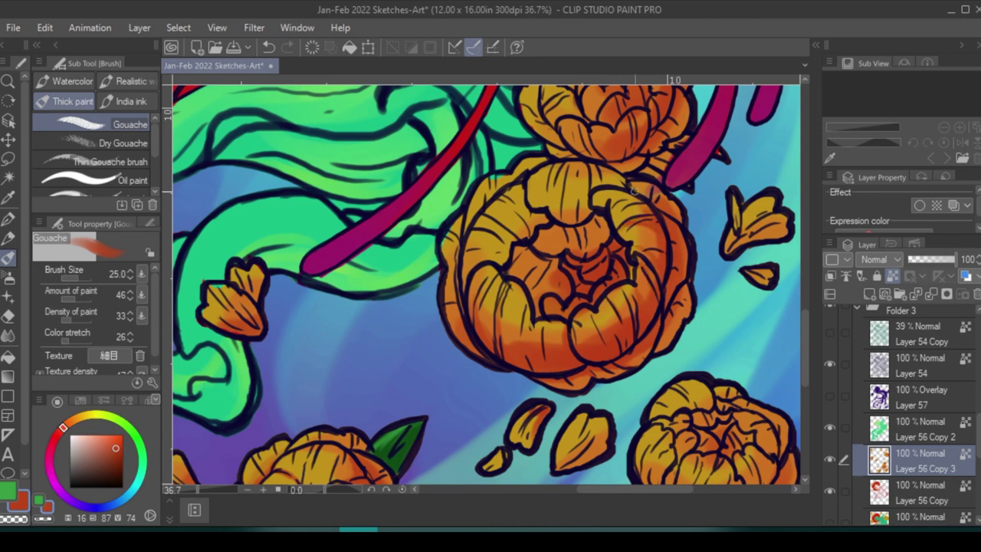
left_click(507, 256, "alt")
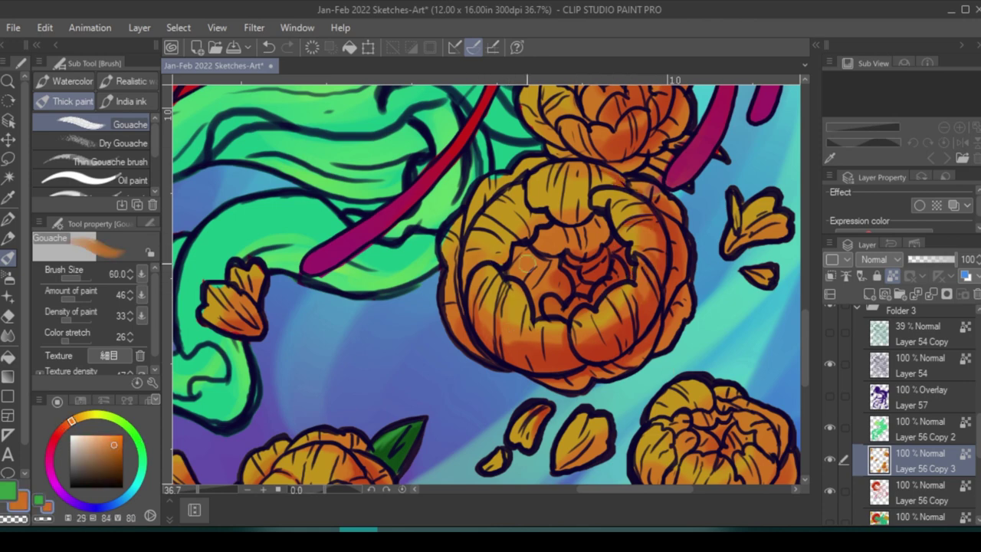
left_click(506, 257, "alt")
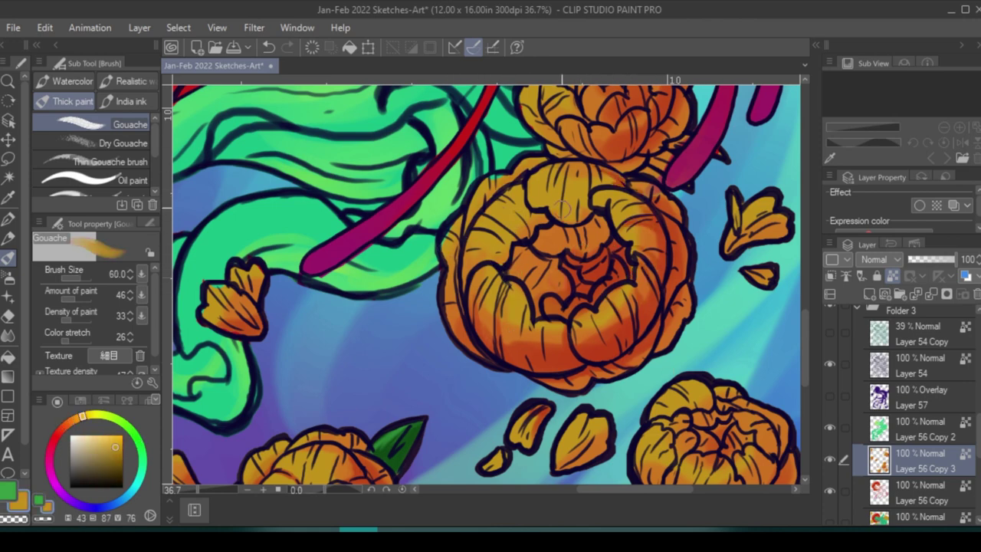
left_click(605, 308, "alt")
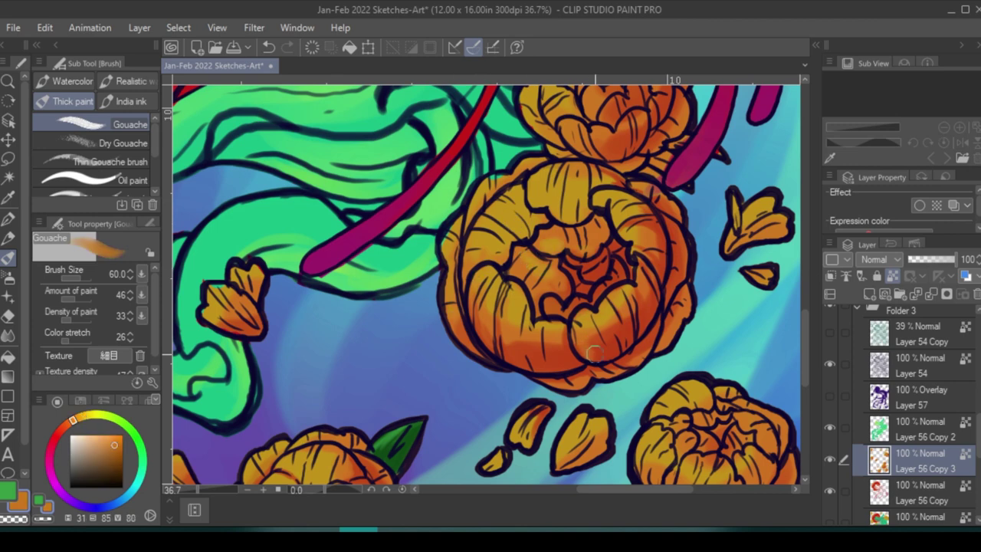
left_click(654, 227, "alt")
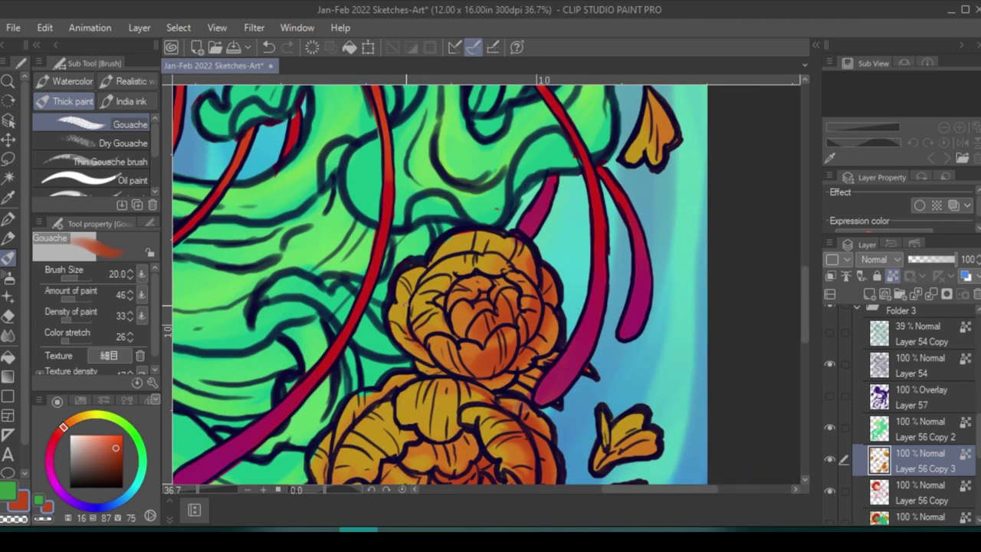
Shade the smaller peony above it with gold (hue 43, saturation 87, value 76), orange and red-orange (hue 19, saturation 87, value 76) using Gouache at size 50
left_click(390, 310, "alt")
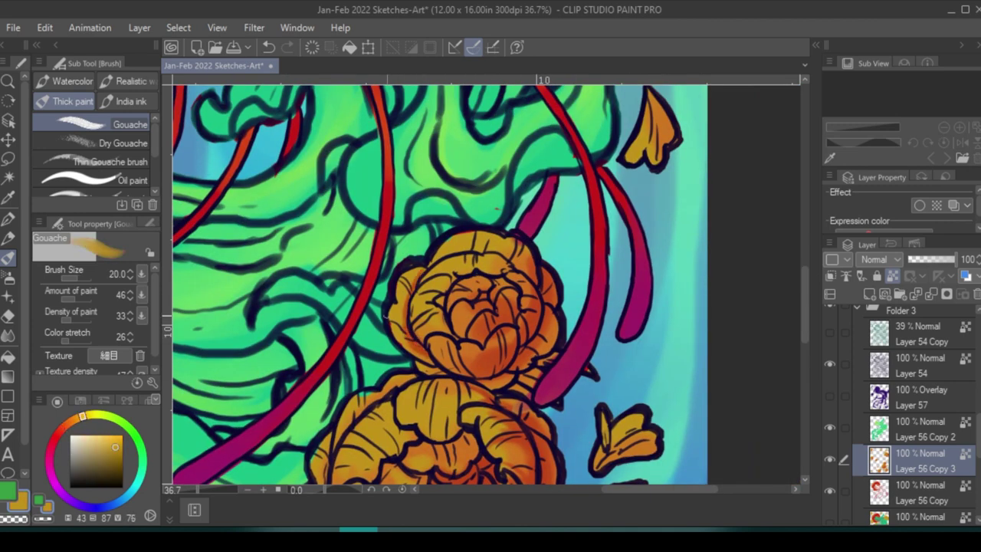
left_click(487, 309, "alt")
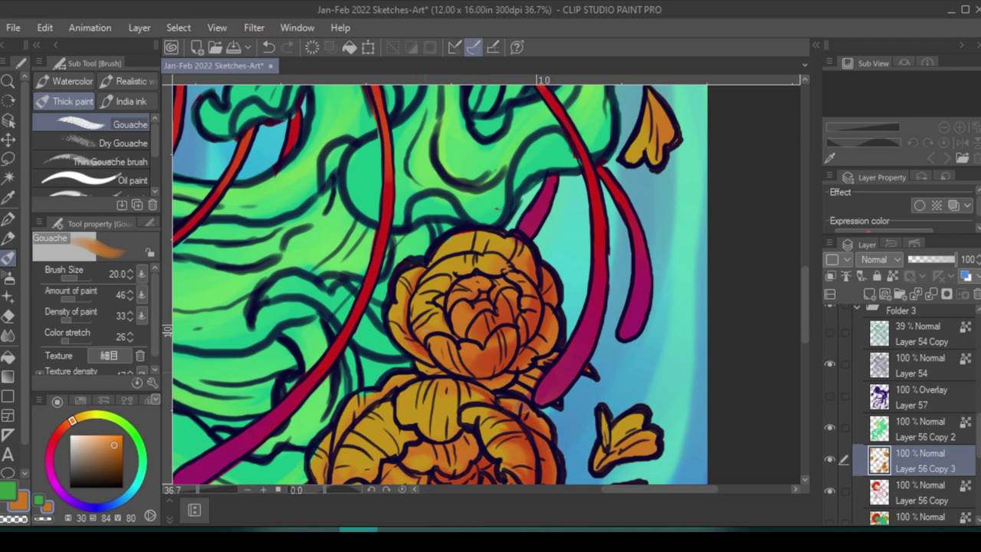
left_click(516, 243, "alt")
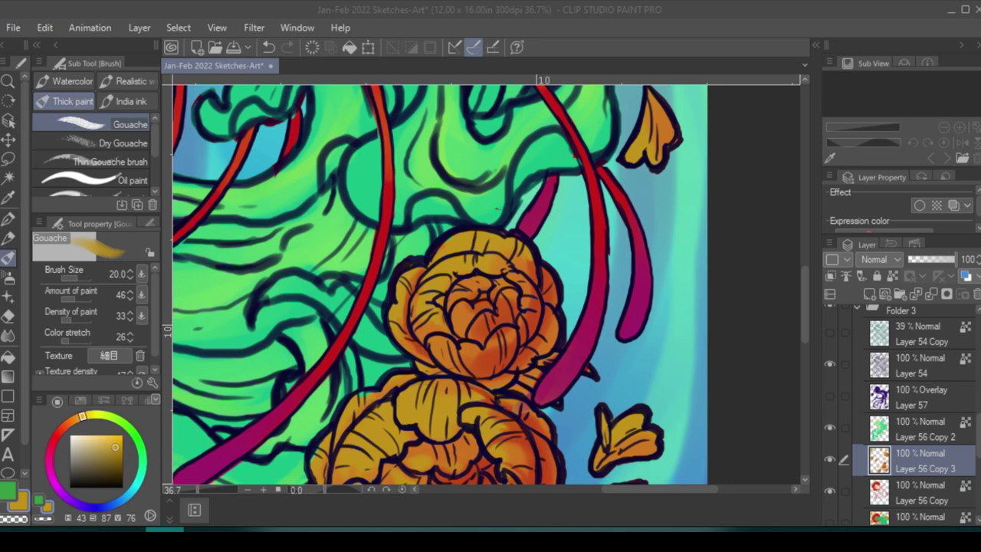
left_click(437, 354, "alt")
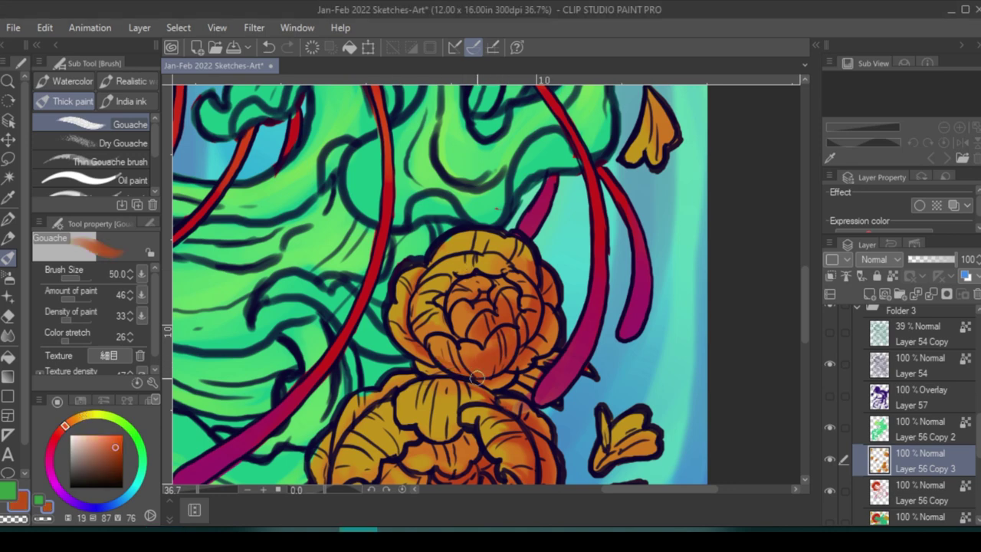
left_click(490, 308, "alt")
left_click(469, 368, "alt")
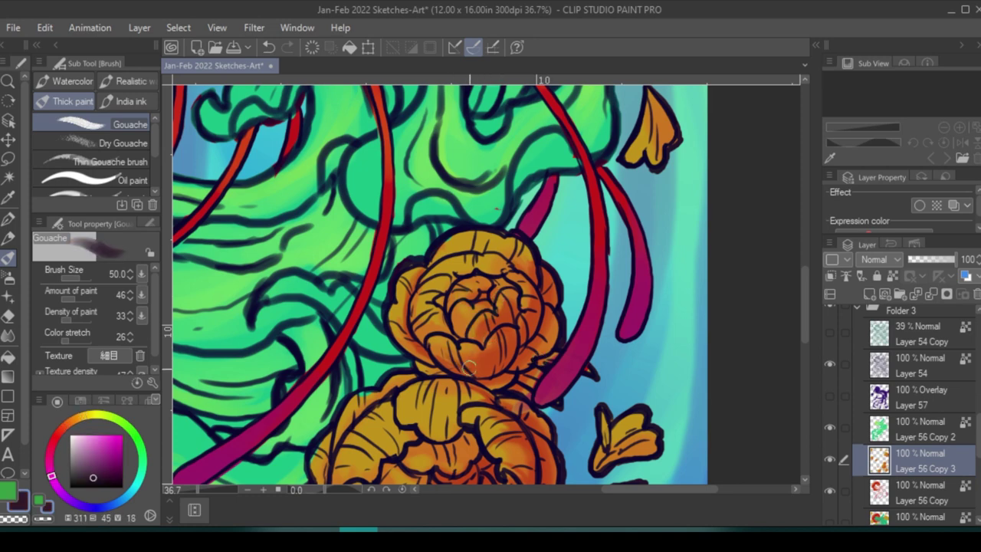
left_click(476, 348, "alt")
Paint the leaves beside that peony and the top-right peony green (hue 124, saturation 62, value 60) using Gouache at size 50
key("x")
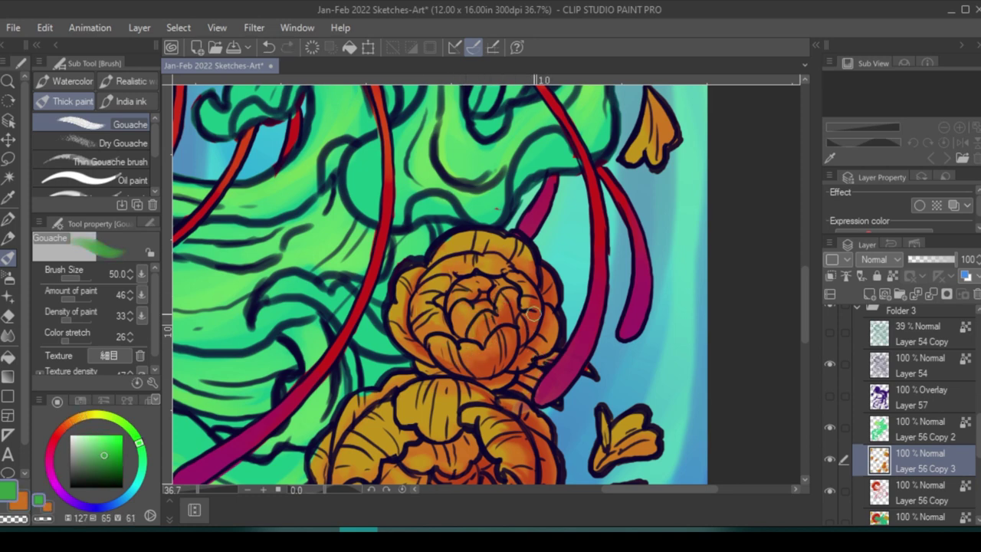
left_click_drag(533, 312, 494, 221)
left_click(567, 329, "alt")
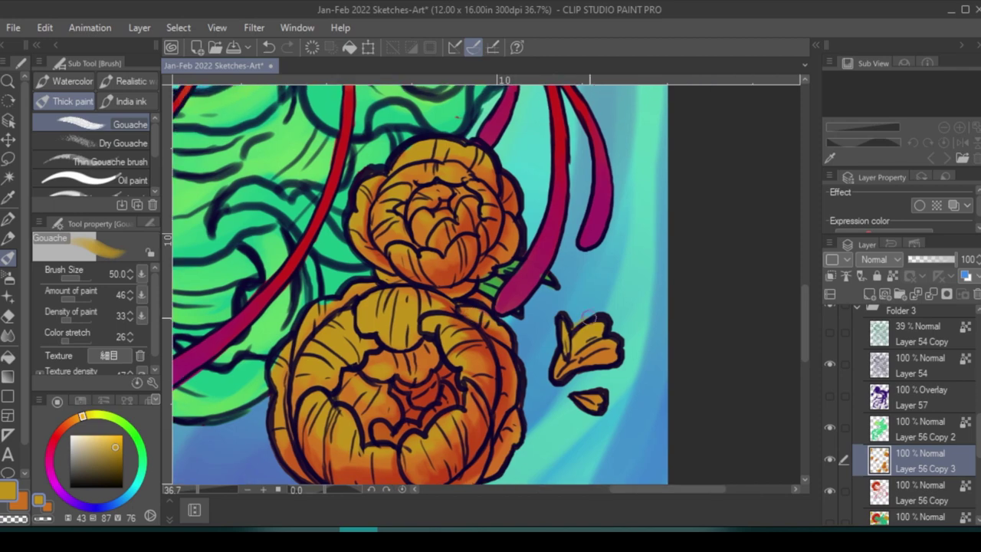
scroll(605, 330, "up", 5)
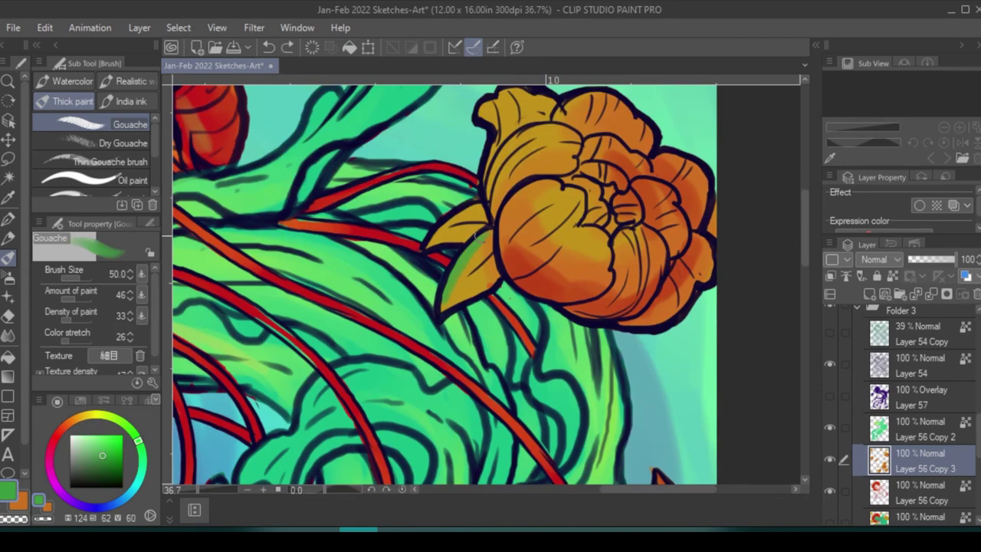
left_click_drag(452, 303, 489, 270)
mouse_move(425, 247)
left_mouse_down()
mouse_move(475, 231)
mouse_move(490, 207)
left_mouse_up()
mouse_move(488, 270)
left_mouse_down()
mouse_move(432, 354)
mouse_move(389, 265)
mouse_move(475, 245)
mouse_move(498, 310)
left_mouse_up()
Blend red-orange (hue 16, saturation 88, value 74), orange (hue 27, saturation 82, value 75) and gold into the top-right peony with Gouache at sizes 50 and 70
left_click(431, 354, "alt")
left_click_drag(524, 268, 557, 355)
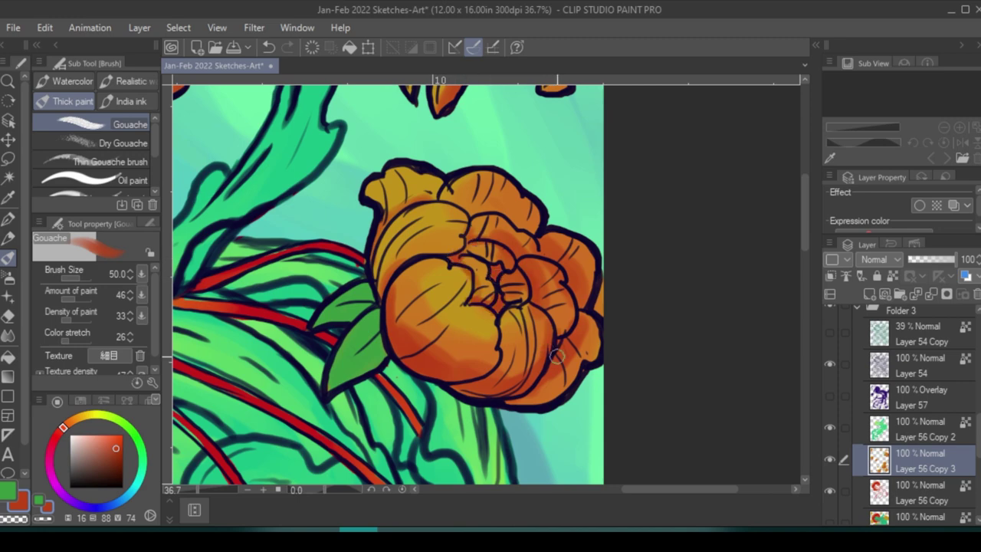
left_click_drag(498, 375, 501, 326)
left_click_drag(440, 211, 532, 207)
left_click(559, 326, "alt")
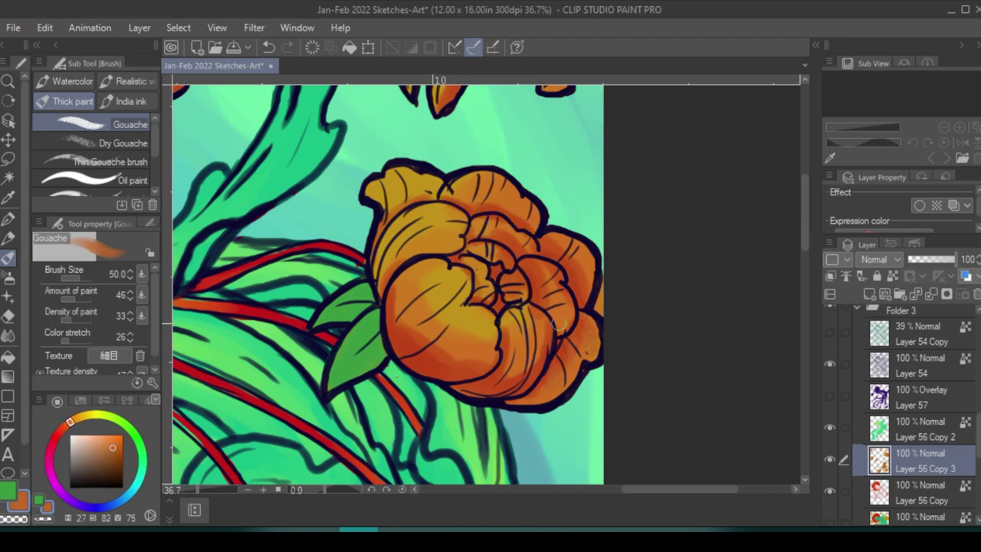
left_click_drag(558, 325, 531, 354)
left_click(556, 314, "alt")
left_click(381, 249, "alt")
left_click_drag(459, 387, 420, 360)
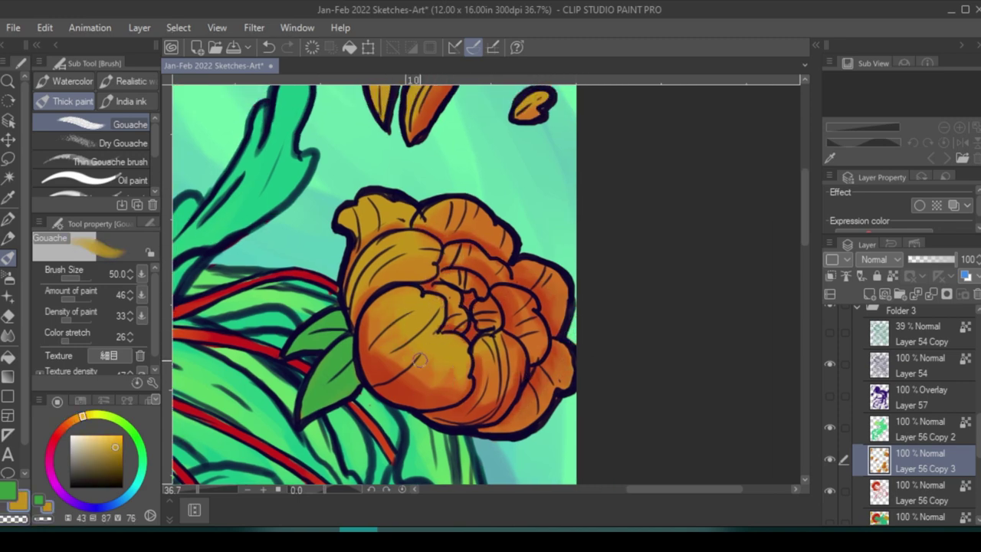
left_click(378, 373, "alt")
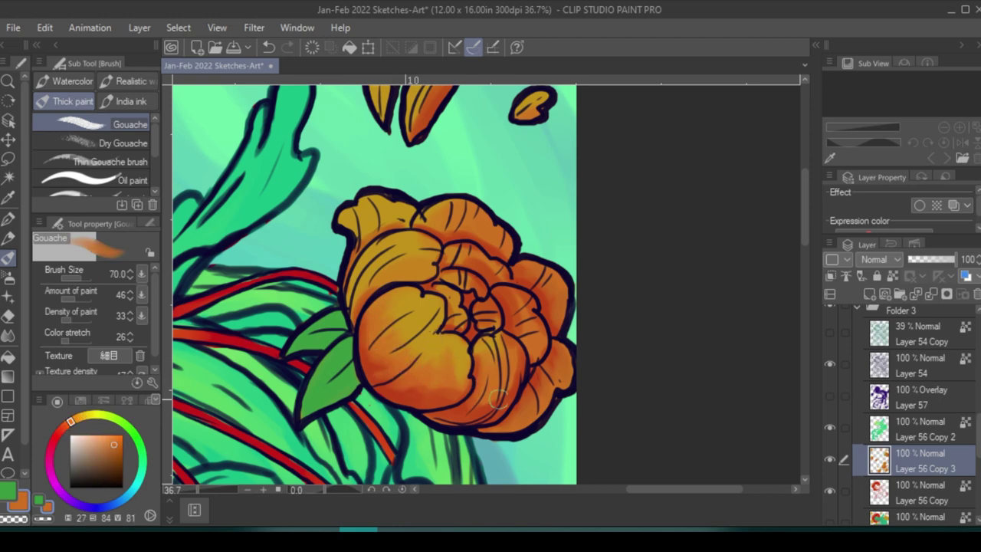
Detail the top-right peony's center and petal creases with red-orange (hue 16, saturation 88, value 74), gold and orange using Gouache at size 30
left_click(453, 201, "alt")
key("bracketleft")
key("bracketleft")
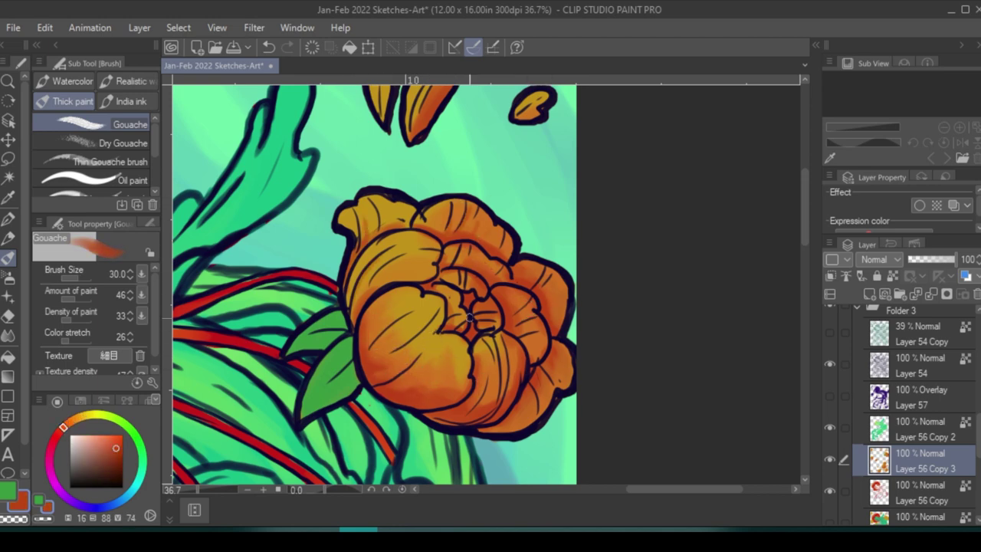
left_click(457, 358, "alt")
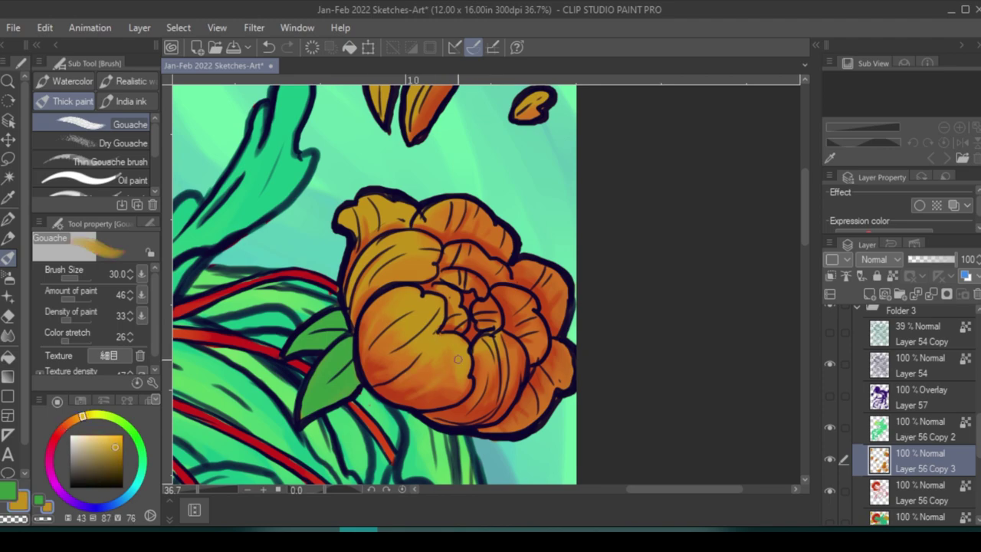
scroll(483, 284, "up", 5)
scroll(483, 306, "left", 5)
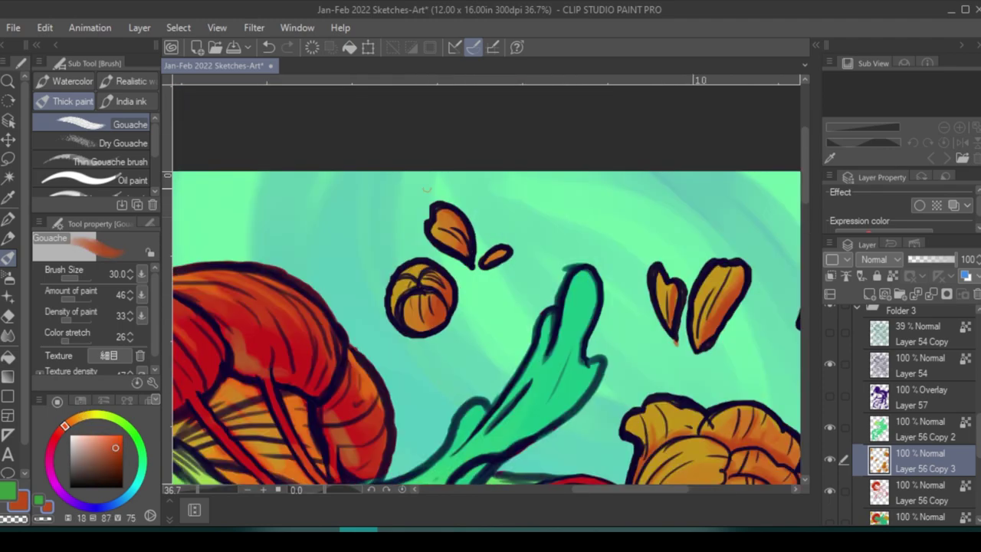
scroll(404, 316, "left", 5)
scroll(470, 296, "down", 5)
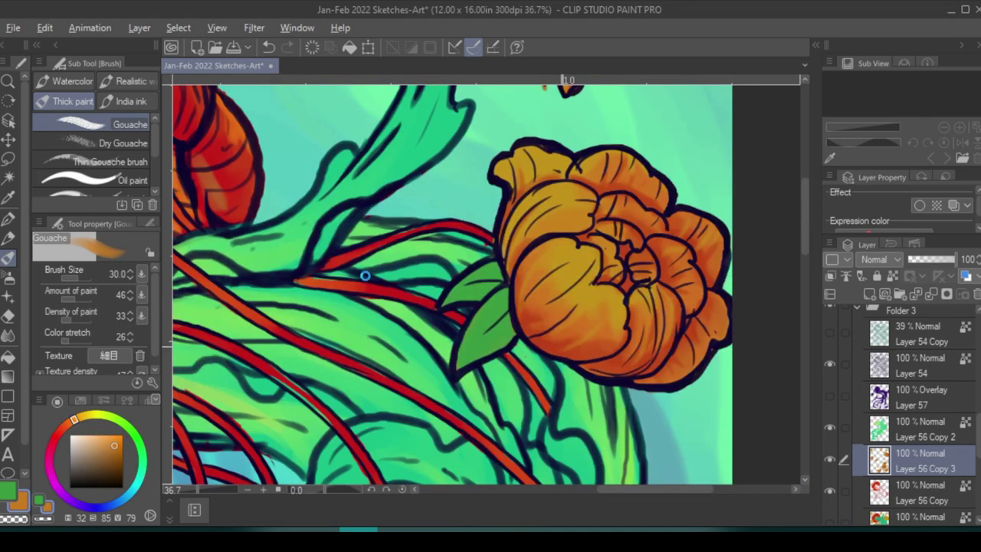
Shade the two small top-left peonies with red-orange (hue 15, saturation 88, value 73) at size 30 and paint their leaves green
scroll(430, 306, "up", 8)
left_click_drag(429, 295, 479, 330)
mouse_move(467, 268)
left_mouse_down()
mouse_move(406, 345)
mouse_move(441, 406)
mouse_move(406, 418)
left_mouse_up()
left_click(479, 347, "alt")
left_click_drag(491, 316, 515, 328)
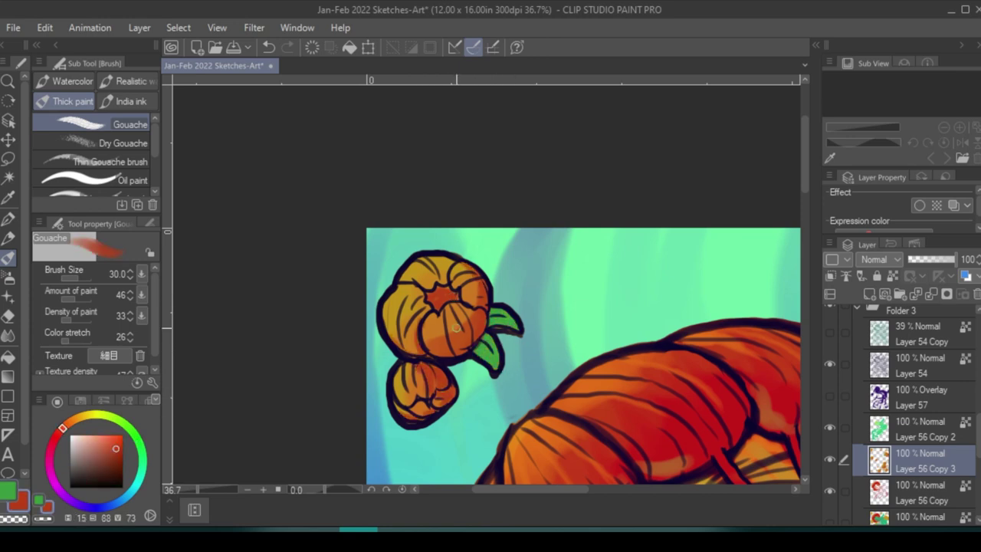
left_click(456, 350, "alt")
mouse_move(387, 291)
left_mouse_down()
mouse_move(460, 272)
mouse_move(475, 295)
mouse_move(441, 345)
left_mouse_up()
left_click(452, 306, "alt")
Shade the peony on the ring's left edge with orange (hue 26, saturation 84, value 81), red-orange and gold (hue 43, saturation 87, value 76) at size 30
left_click(442, 320, "alt")
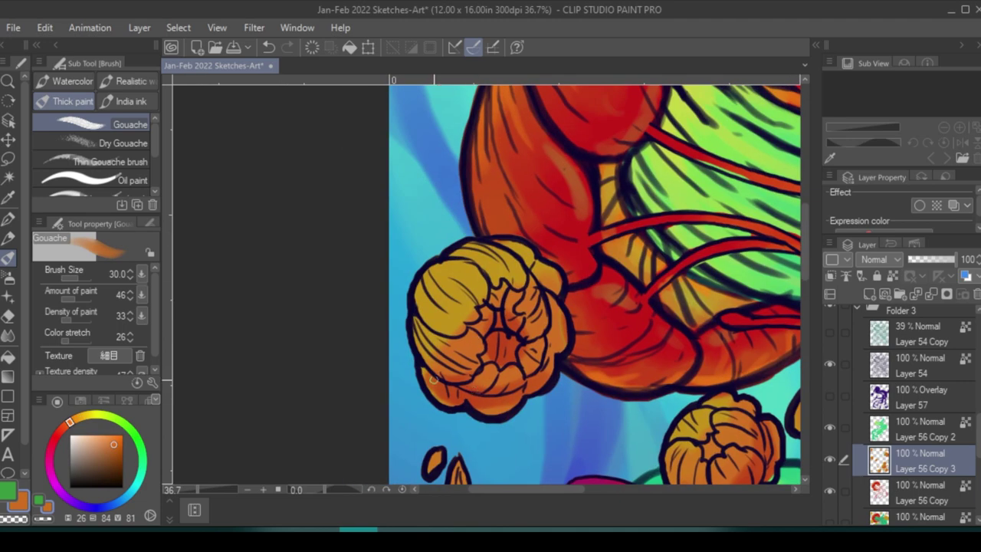
left_click(509, 266, "alt")
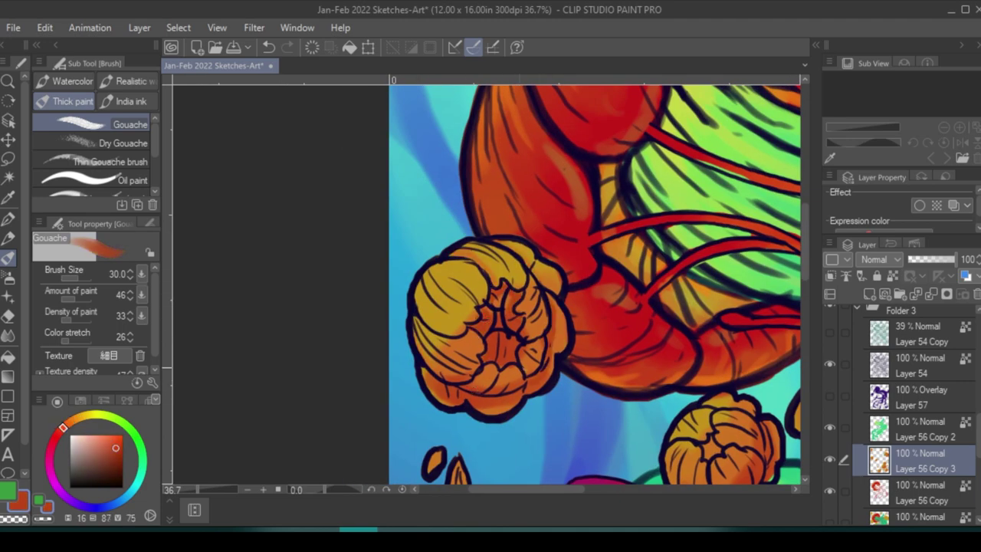
left_click(523, 355, "alt")
left_click_drag(460, 331, 441, 372)
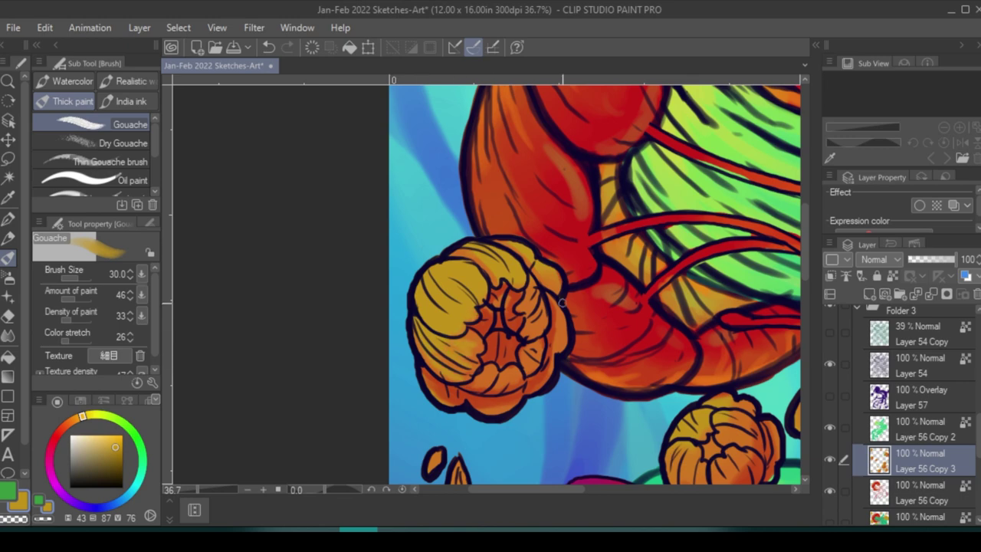
mouse_move(561, 305)
left_mouse_down()
mouse_move(526, 369)
mouse_move(552, 372)
left_mouse_up()
left_click(524, 367, "alt")
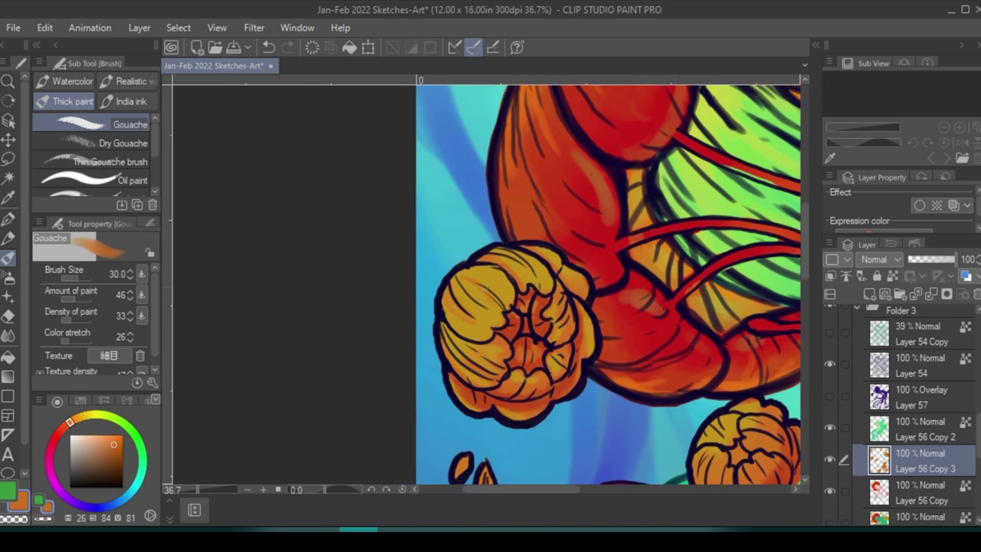
left_click(498, 396, "alt")
Detail the small peony below the ring with red-orange (hue 16, saturation 87, value 75) and gold using Gouache at size 30
left_click_drag(481, 342, 406, 112)
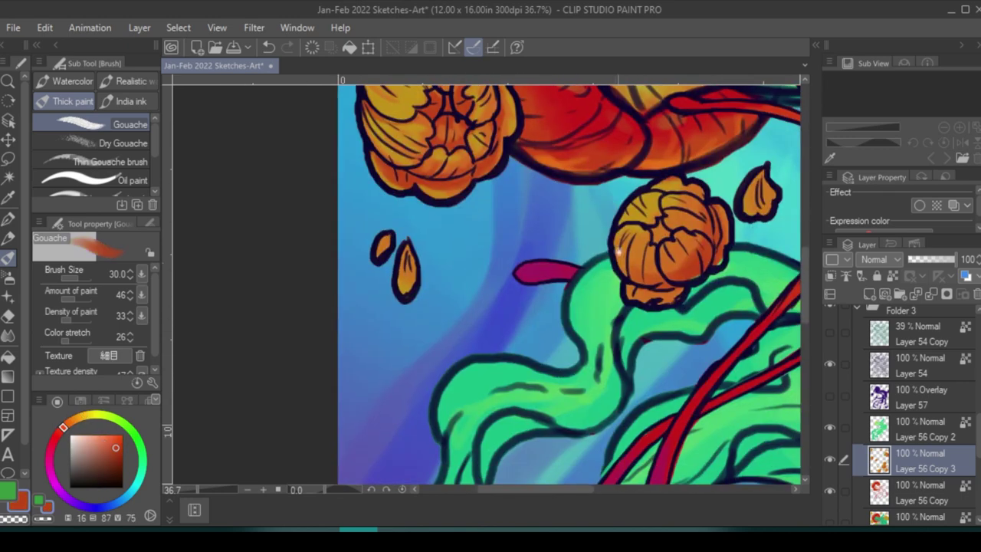
left_click_drag(448, 268, 263, 337)
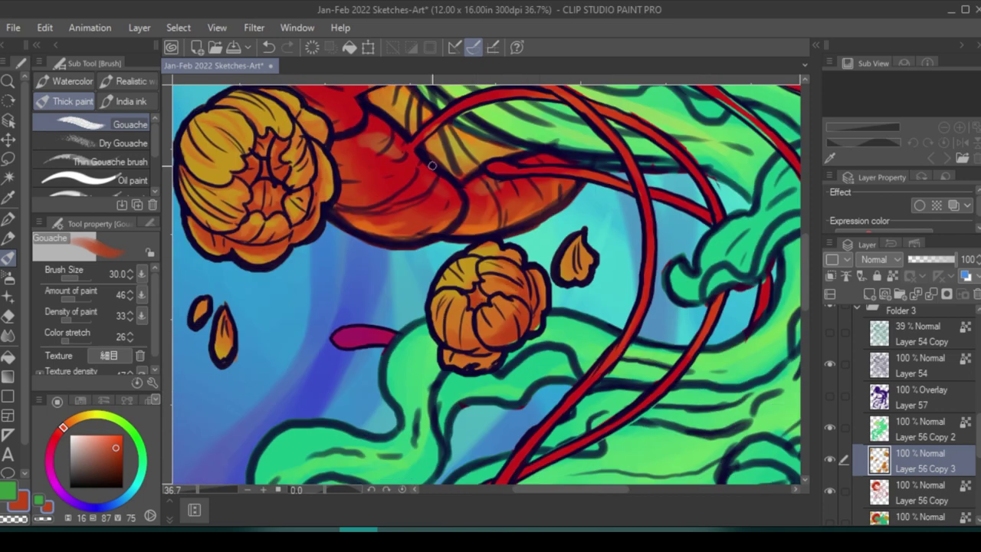
left_click_drag(463, 346, 434, 303)
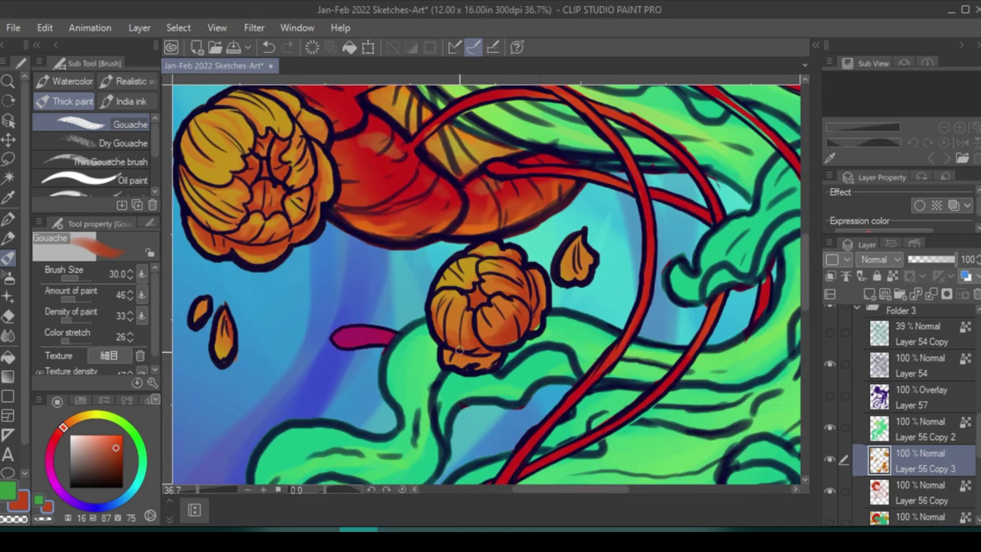
left_click(494, 282, "alt")
left_click(520, 306, "alt")
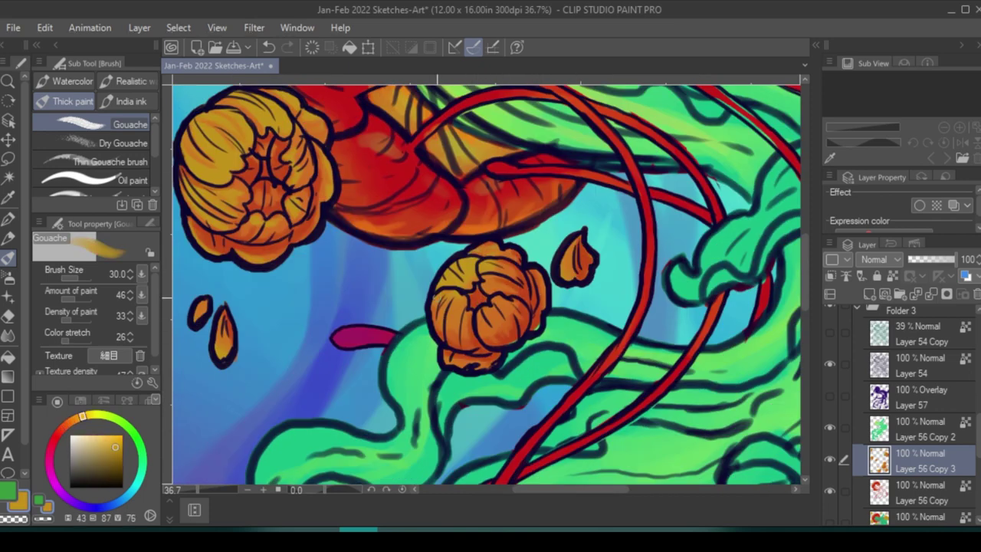
left_click_drag(459, 329, 489, 271)
Paint the two leaves under the bottom-right peony green and shade them dark green (hue 127, saturation 81, value 29) using Gouache at size 30
scroll(500, 351, "down", 4)
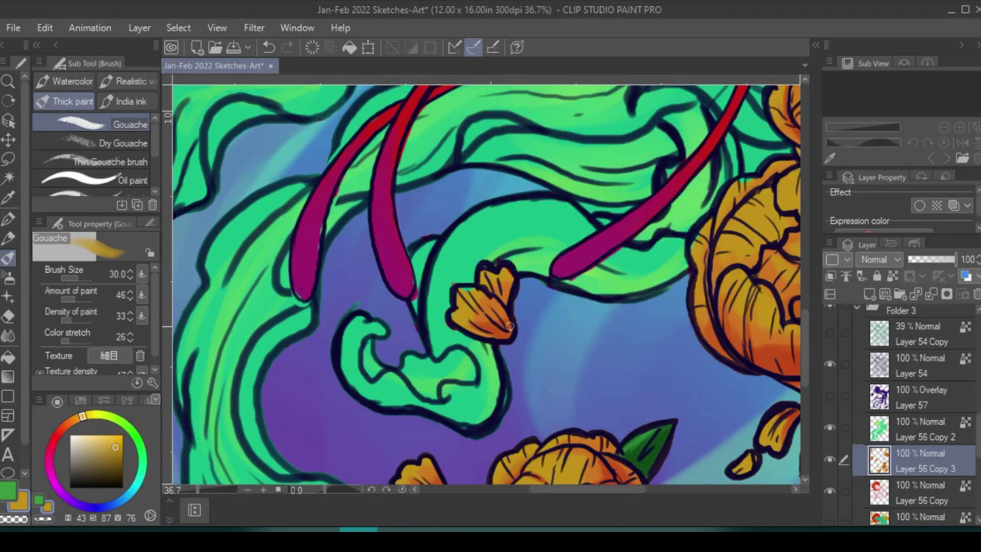
scroll(573, 354, "up", 5)
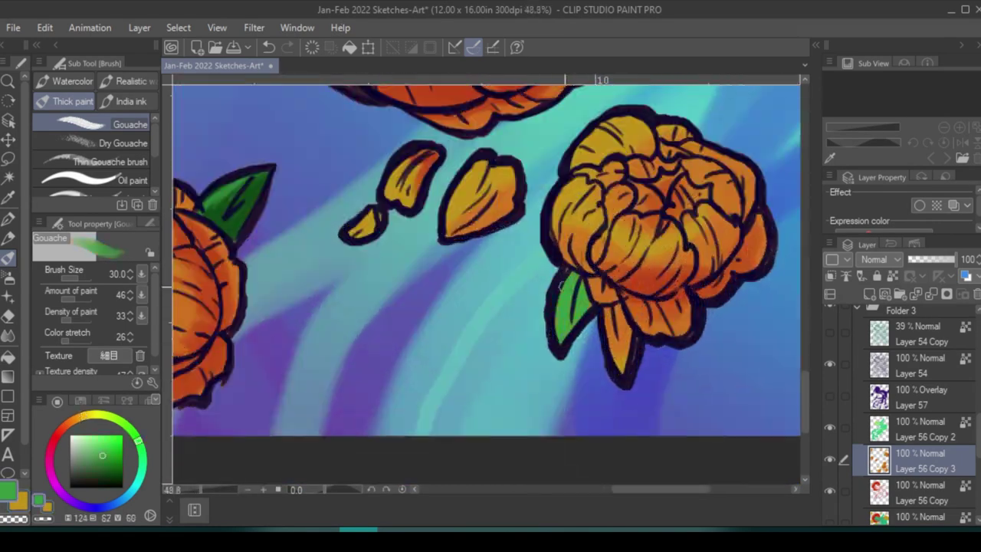
left_click_drag(584, 285, 564, 341)
left_click_drag(618, 307, 627, 335)
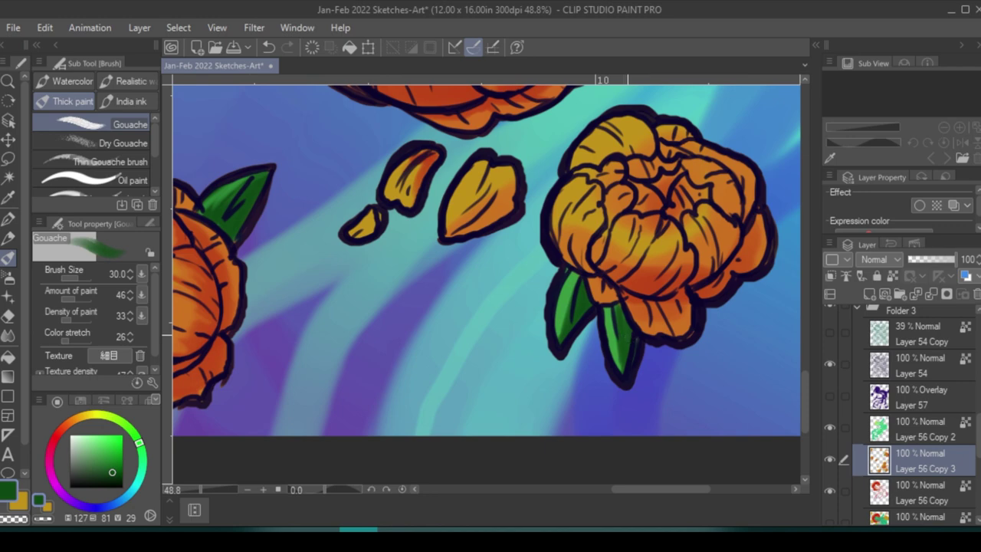
Detail the bottom-right peony's centre with red-orange (hue 16, saturation 87, value 74) and gold (hue 40, saturation 86, value 77) using Gouache at size 30
left_click(130, 180)
left_click_drag(647, 195, 636, 215)
left_click(636, 214, "alt")
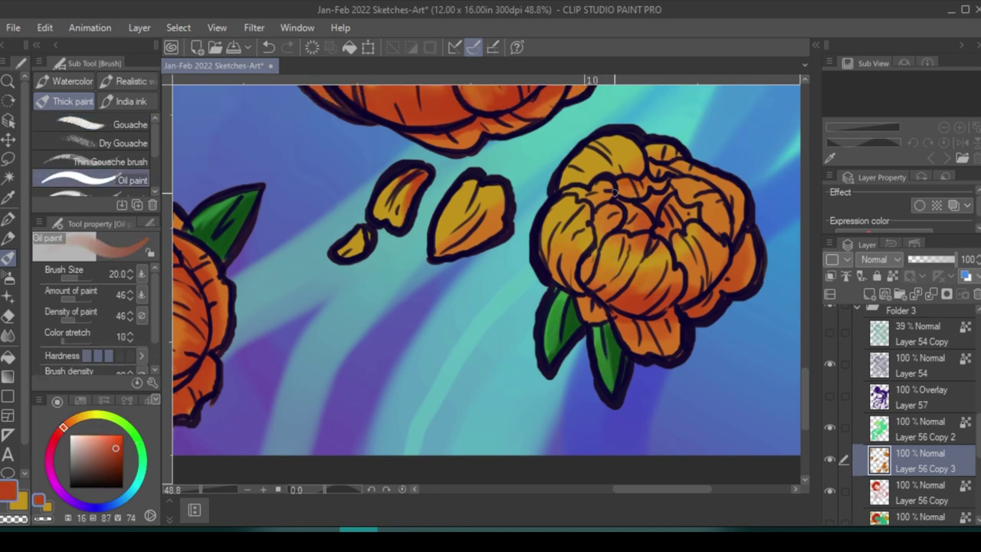
key("comma")
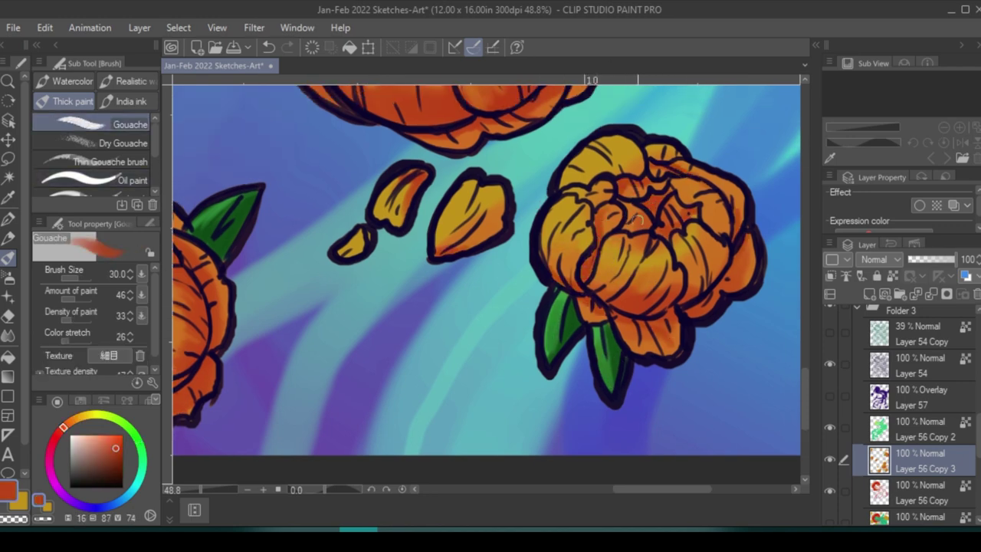
left_click(637, 227, "alt")
scroll(733, 191, "down", 5)
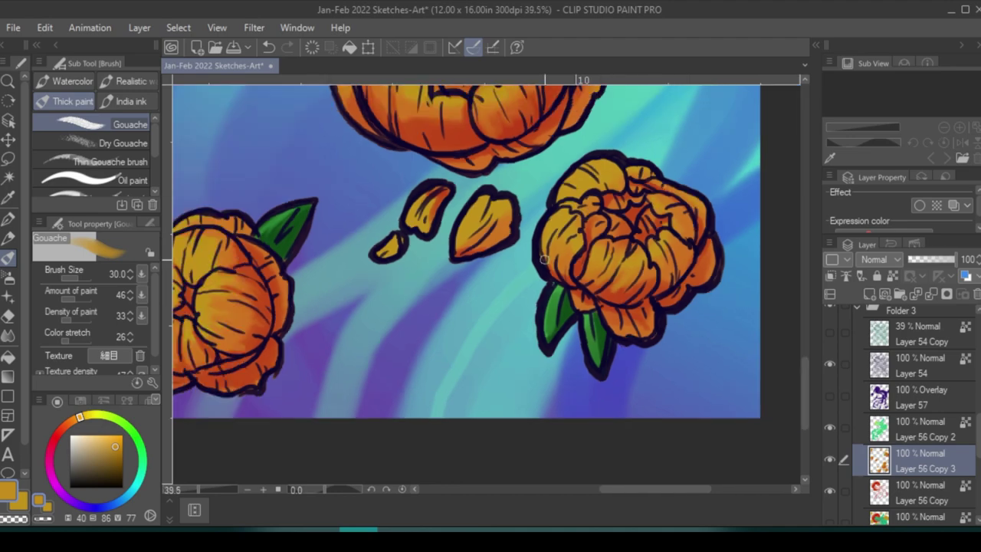
scroll(419, 403, "up", 1)
left_click(420, 404, "alt")
scroll(420, 404, "up", 2)
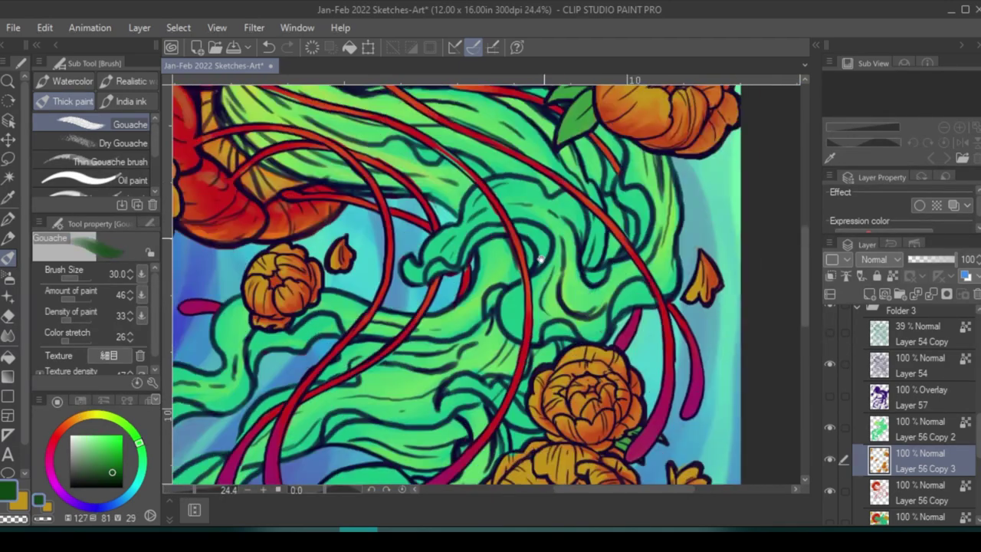
scroll(571, 201, "down", 2)
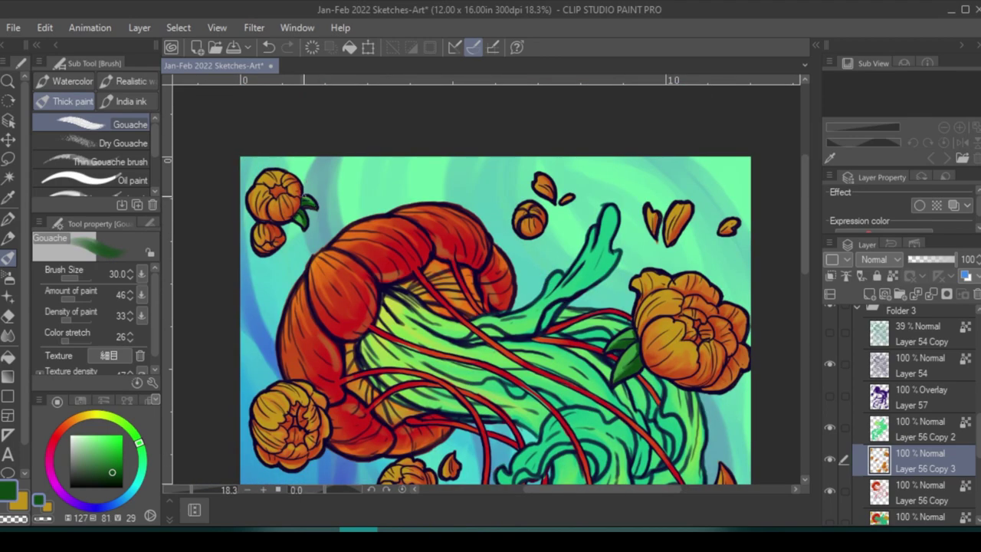
Ready the Oil paint brush at size 40 in yellow (hue 57, saturation 83, value 95) and look over the whole painting
left_click(92, 415)
left_click(115, 433)
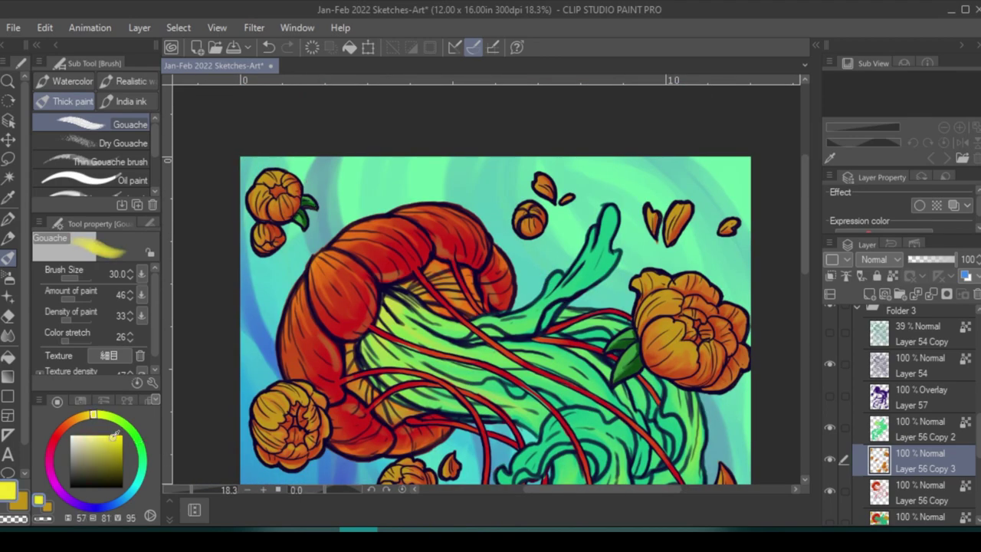
left_click(92, 180)
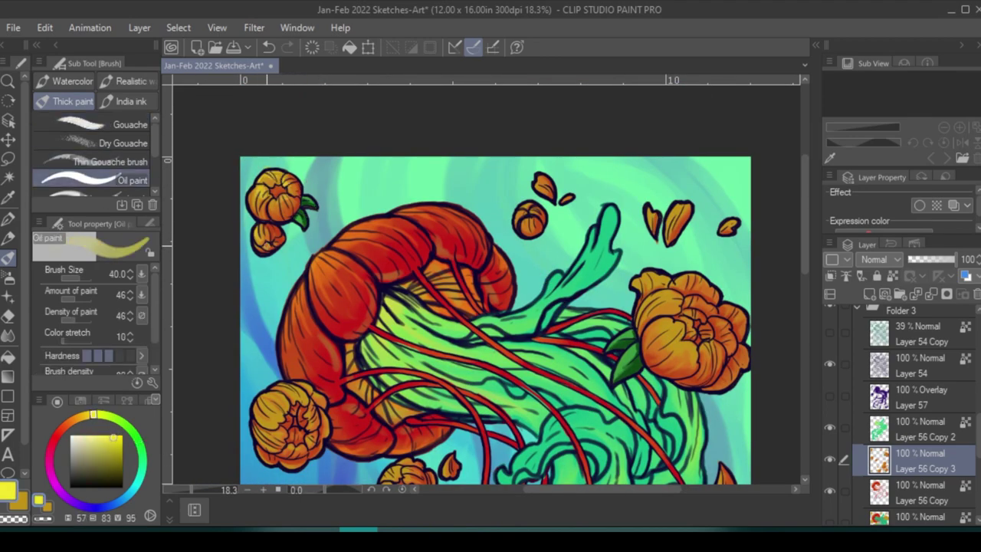
scroll(267, 246, "down", 2)
scroll(483, 283, "right", 2)
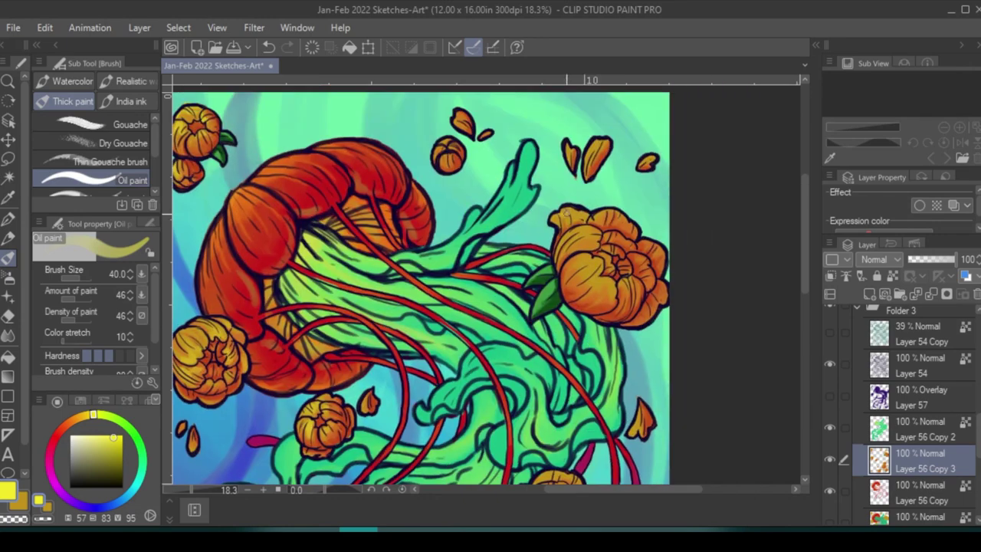
scroll(414, 283, "down", 3)
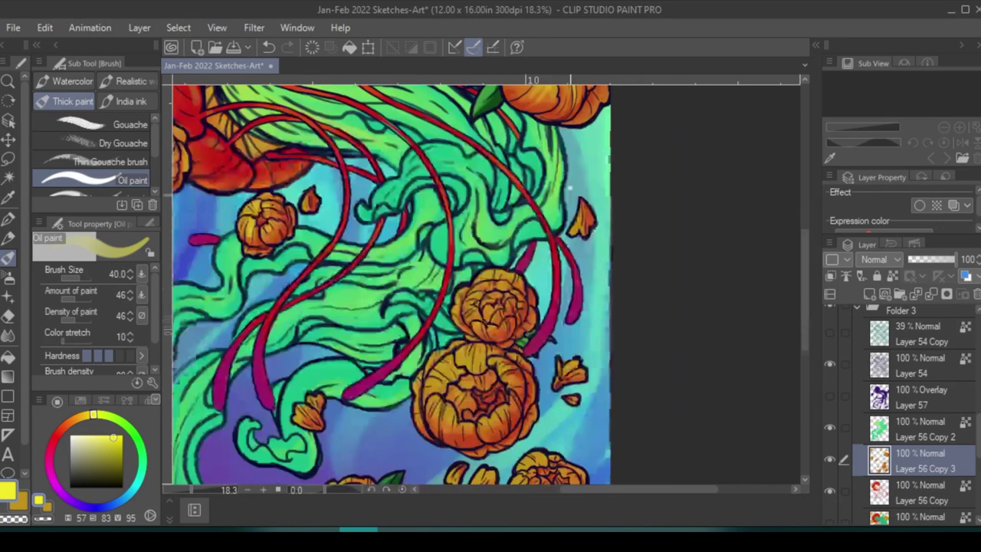
scroll(515, 371, "down", 3)
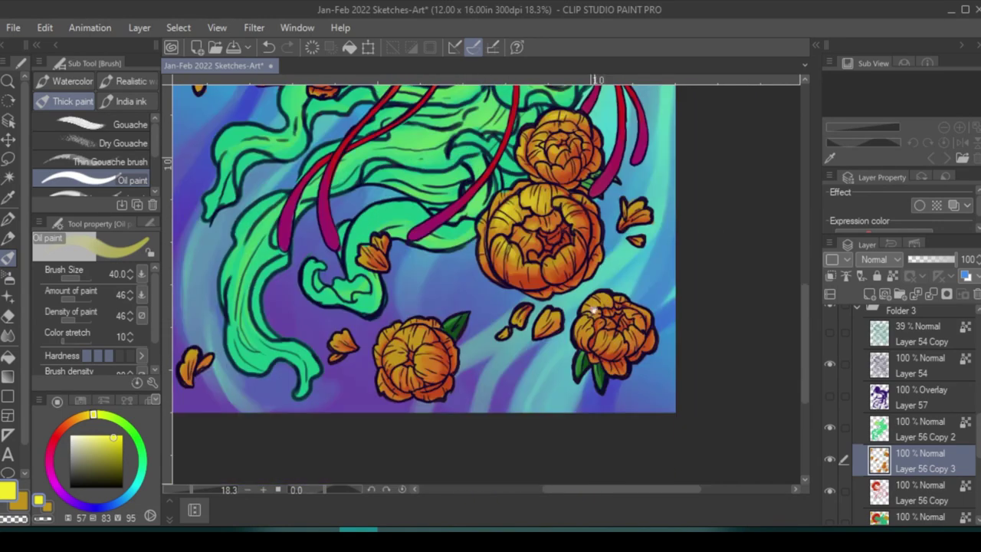
left_click_drag(399, 356, 375, 345)
key("ctrl+0")
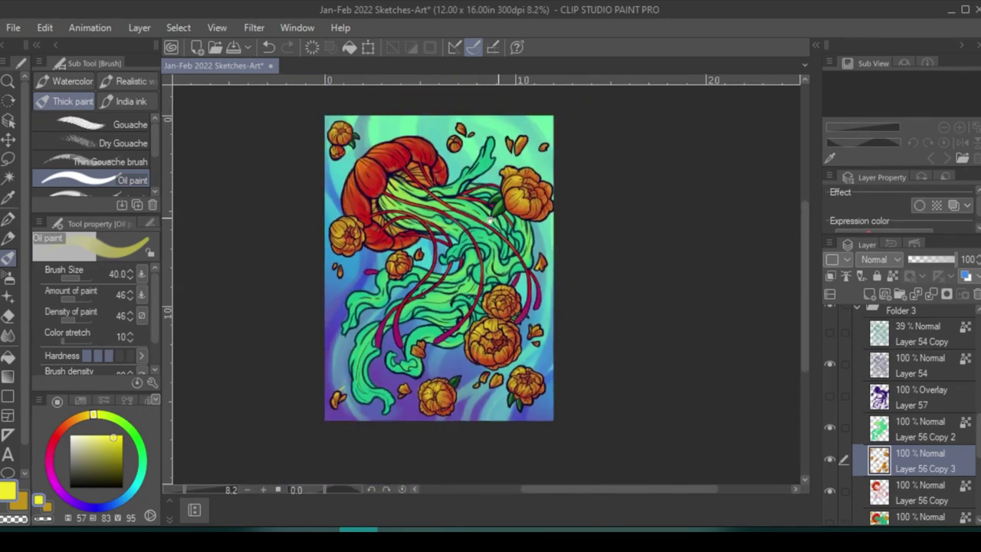
key("ctrl+u")
mouse_move(764, 110)
left_mouse_down()
mouse_move(655, 109)
mouse_move(766, 112)
left_mouse_up()
key("Escape")
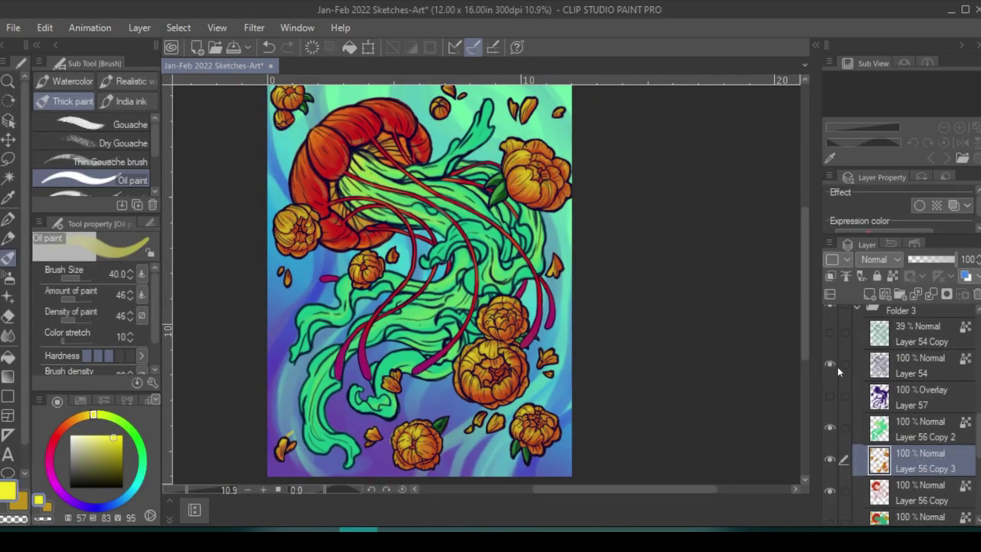
Show Layer 54 Copy in dark navy (hue 238, saturation 75, value 19), try Glow dodge, and settle on Normal at 31% opacity
left_click(919, 366)
left_click(946, 345)
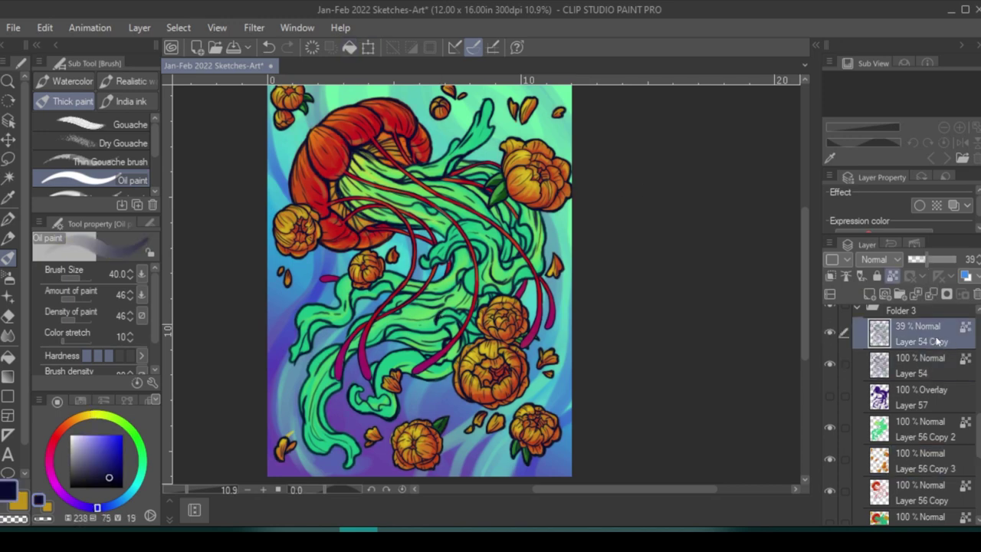
left_click(880, 260)
left_click(883, 290)
scroll(884, 264, "up", 8)
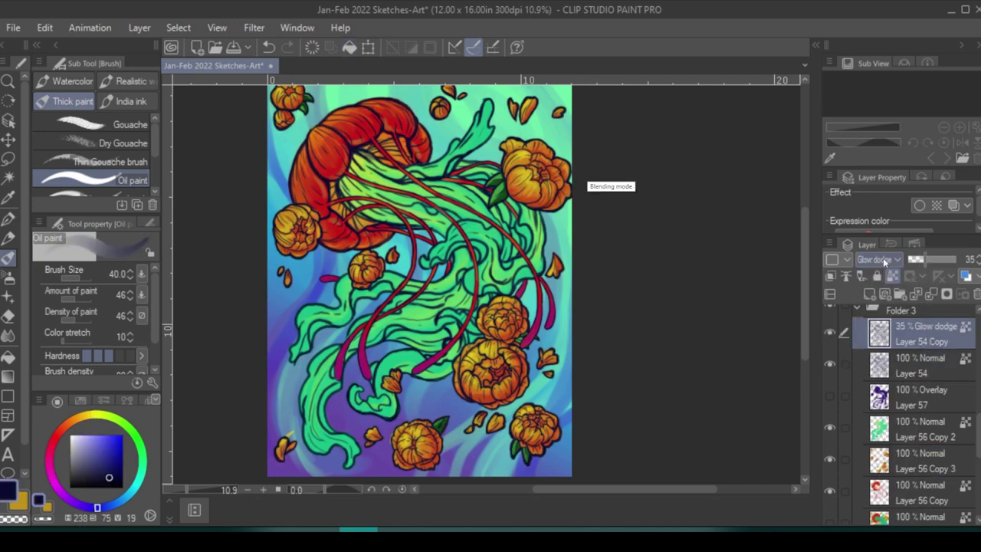
key("ctrl+plus")
key("ctrl+plus")
left_click(922, 260)
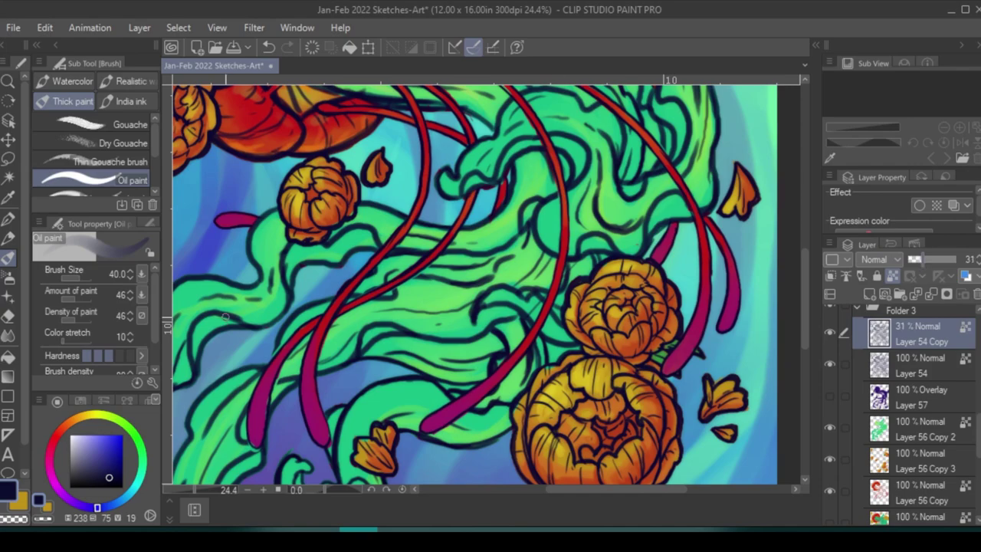
Write the artist's signature beside the lower-right tendrils on Layer 54 in dark navy with the Darker pencil at size 15
key("ctrl+0")
scroll(440, 345, "up", 6)
key("p")
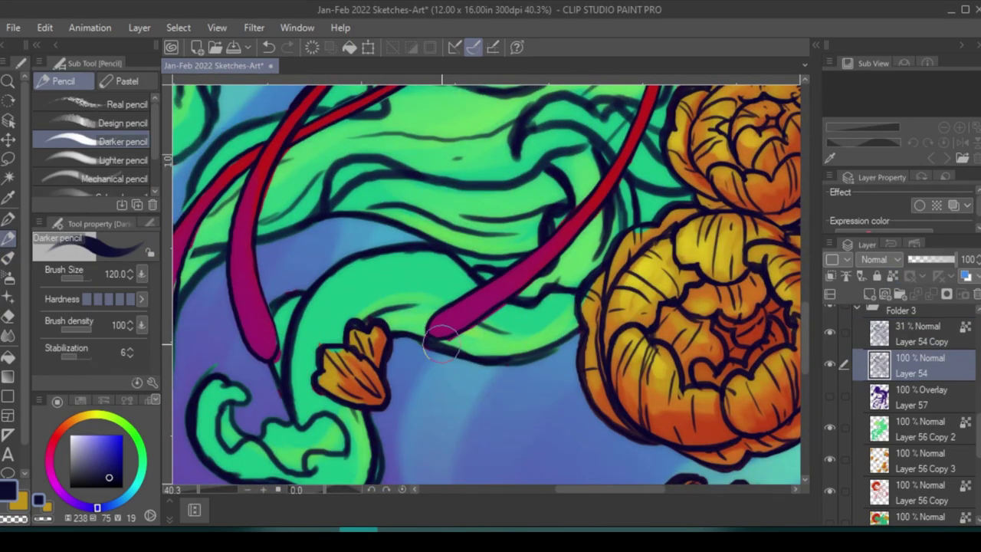
scroll(440, 345, "down", 2)
mouse_move(590, 394)
left_mouse_down()
mouse_move(583, 356)
mouse_move(597, 282)
left_mouse_up()
key("ctrl+0")
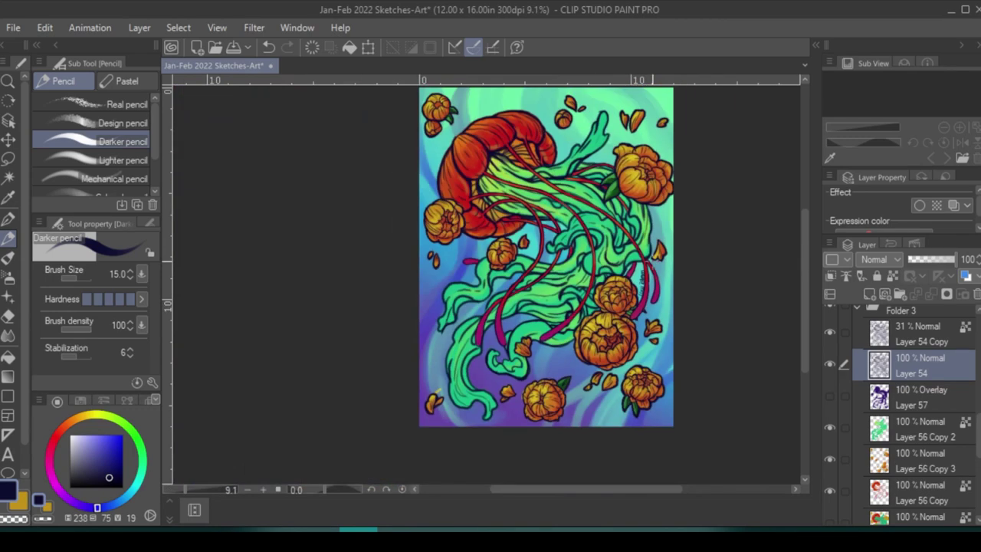
Add a new layer above Layer 54 Copy and stamp sparkles across the canvas with the Sparkle B brush at size 1000
left_click(920, 333)
key("ctrl+shift+n")
key("b")
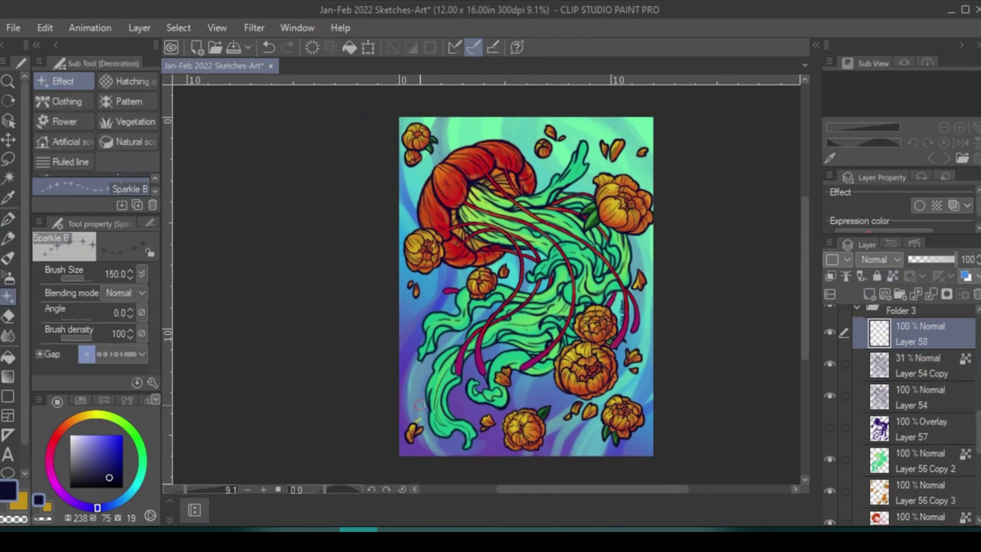
key("b")
key("b")
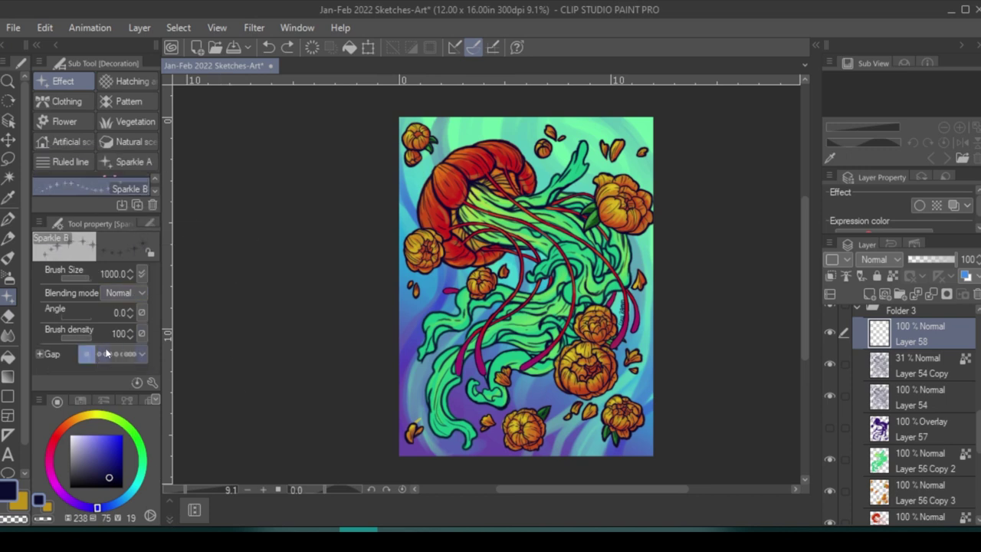
left_click(431, 407)
left_click(439, 285)
left_click(418, 202)
left_click(558, 174)
left_click(604, 124)
left_click(560, 423)
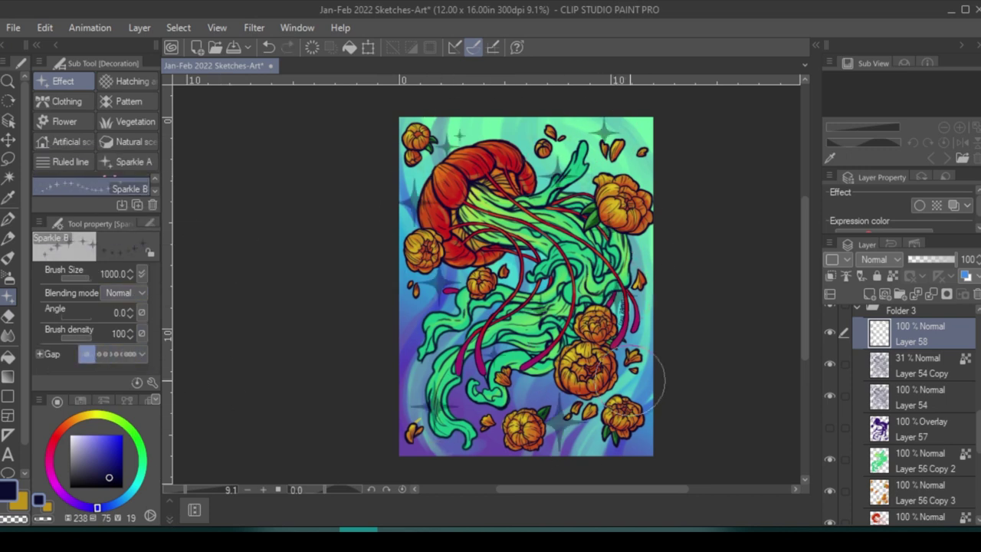
left_click(628, 383)
left_click(645, 313)
left_click(556, 293)
key("ctrl+z")
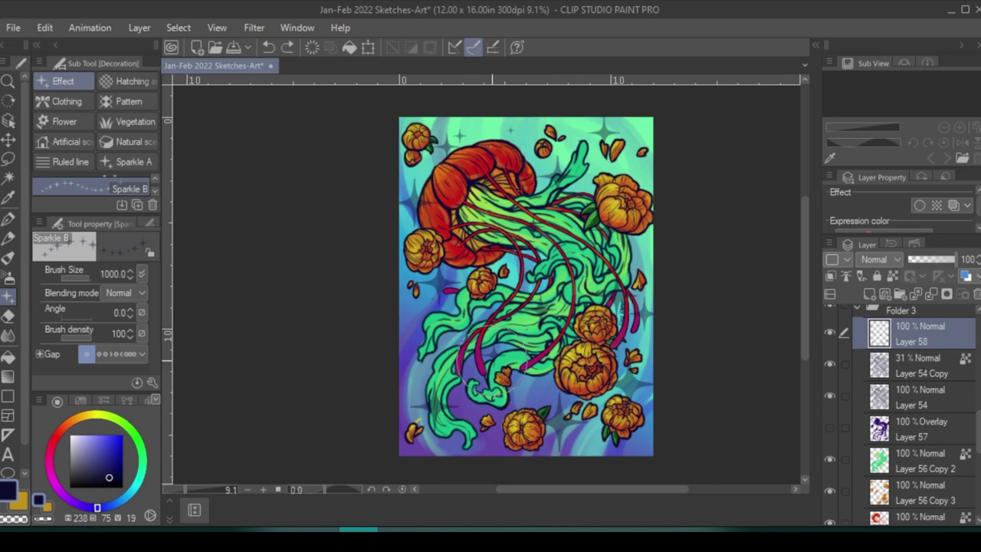
Fill every sparkle on Layer 58 with solid dark navy (hue 238, saturation 75, value 19)
left_click(893, 276)
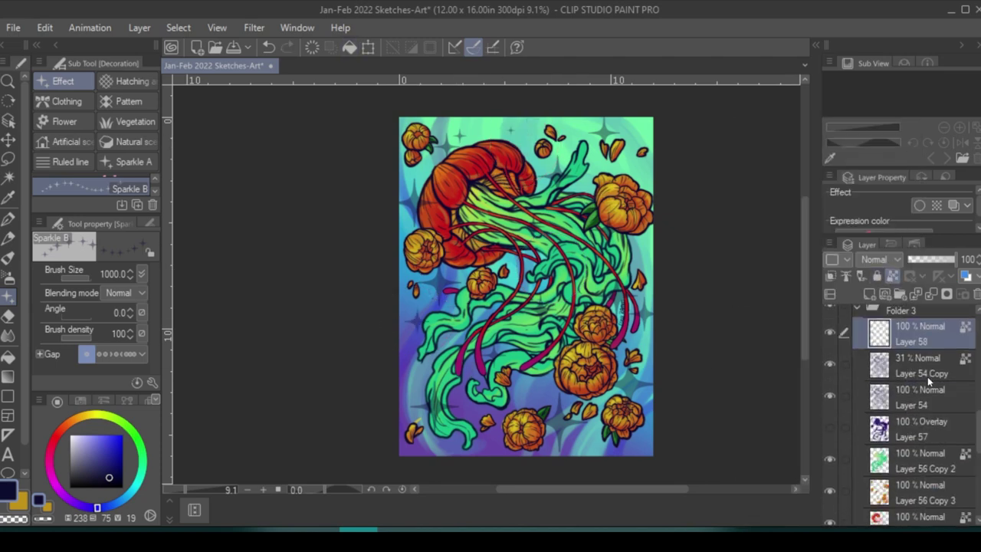
key("g")
left_click(447, 145)
left_click(418, 198)
left_click(439, 286)
left_click(418, 321)
left_click(435, 406)
left_click(495, 354)
left_click(559, 172)
left_click(603, 129)
left_click(541, 308)
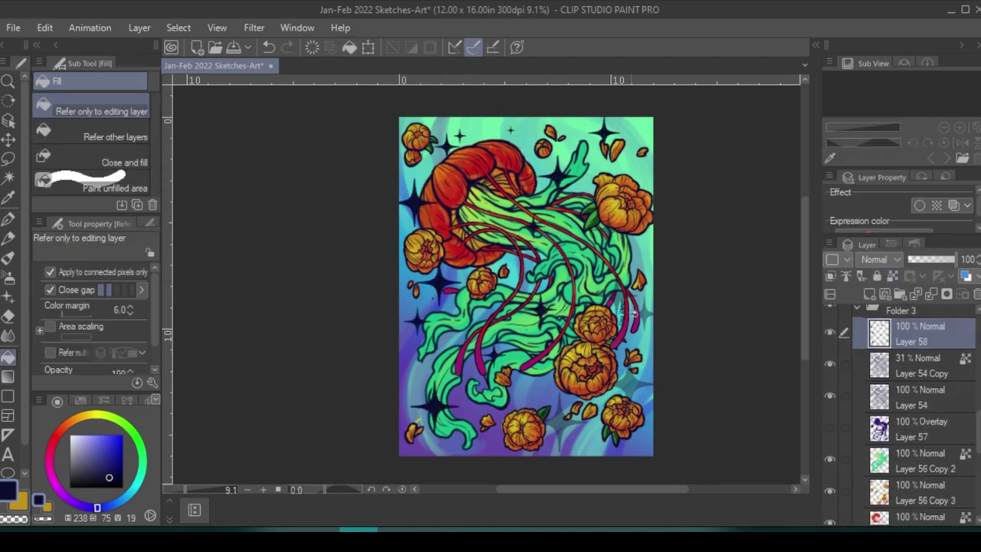
left_click(623, 303)
left_click(626, 385)
left_click(560, 422)
Recolor the sparkles pale lavender (hue 238, saturation 10, value 93), set their layer to Glow dodge and duplicate it
key("p")
left_click(874, 259)
scroll(881, 429, "down", 3)
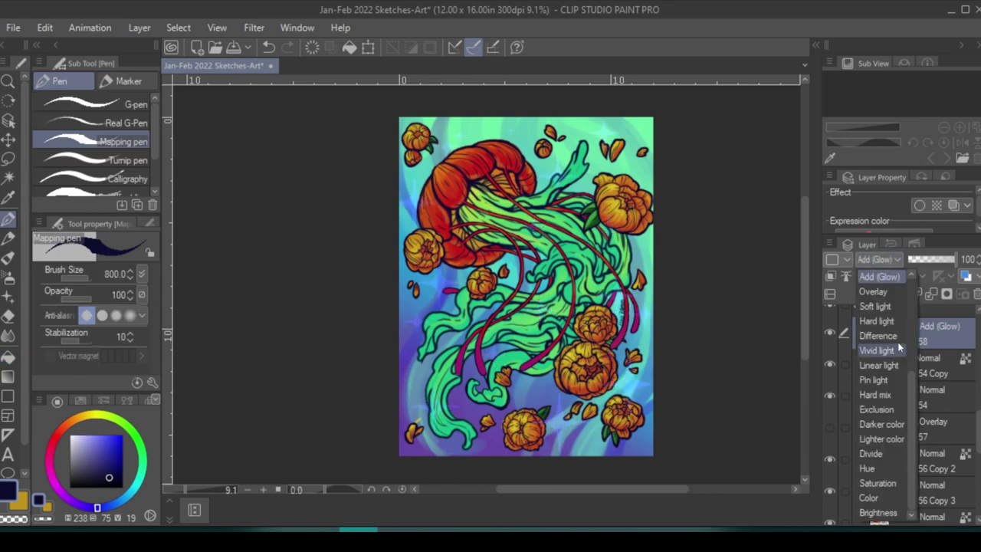
left_click(881, 306)
Blur the duplicated sparkle layer, Layer 58 Copy, to give the sparkles a glow
left_click(254, 27)
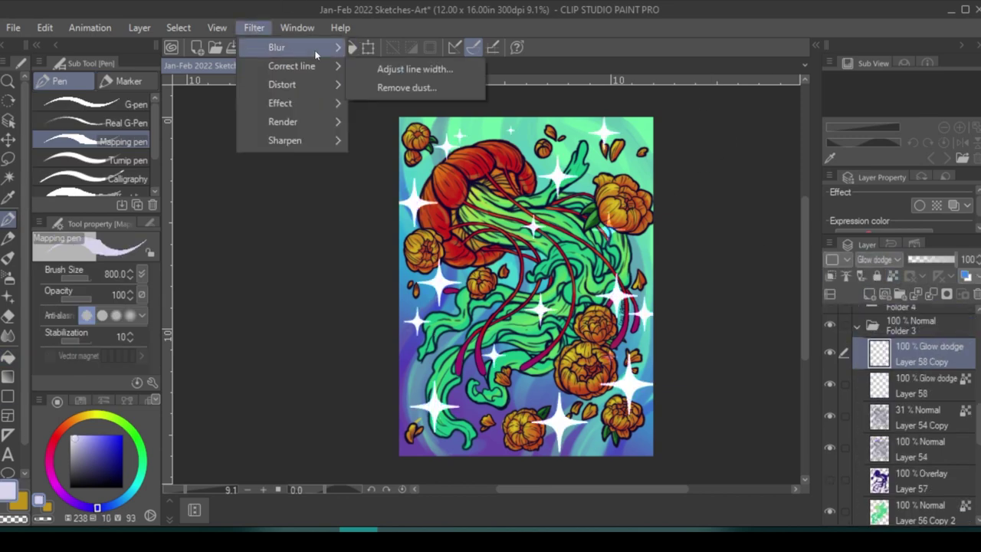
left_click(383, 73)
left_click_drag(450, 29, 551, 29)
left_click_drag(376, 73, 412, 74)
left_click(763, 54)
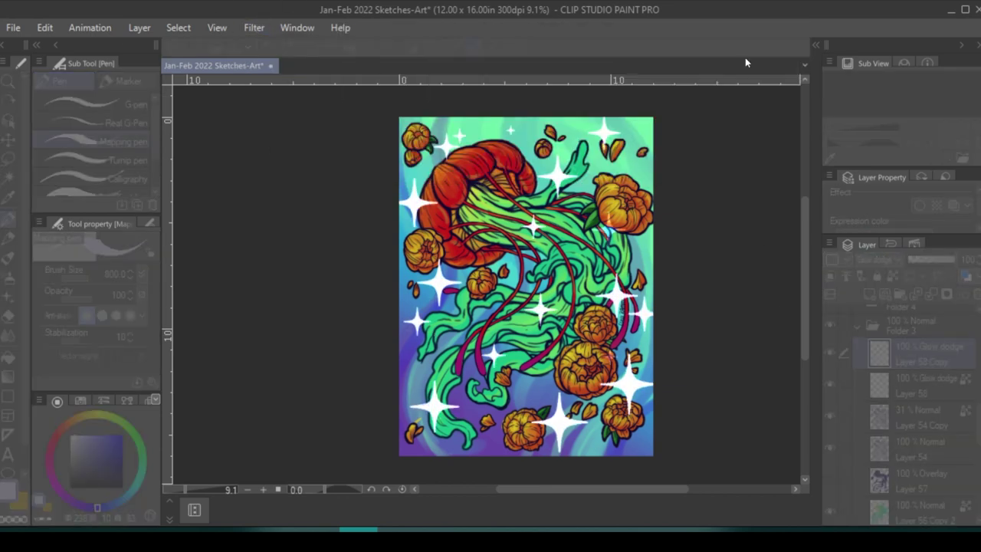
Set Layer 58 to Normal and Layer 58 Copy to 60% Glow dodge, using pale purple (hue 286, saturation 24, value 93) for the sparkles
left_click(920, 383)
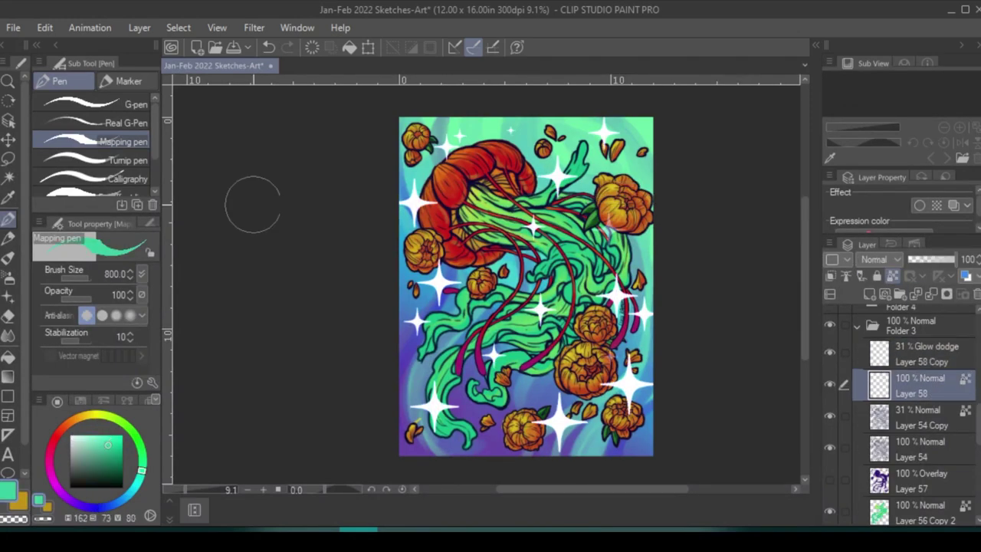
left_click(919, 353)
left_click_drag(923, 258, 935, 259)
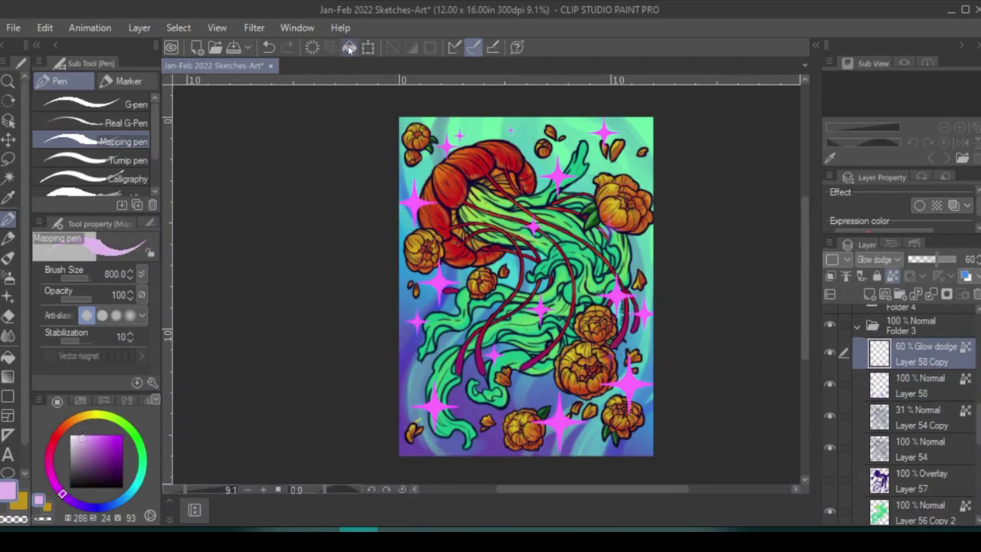
Adjust the Layer 58 sparkles with a hue shift of -143 and a luminosity of 30
left_click(920, 383)
key("ctrl+u")
left_click_drag(765, 192, 808, 192)
left_click(791, 108)
left_click_drag(790, 108, 651, 115)
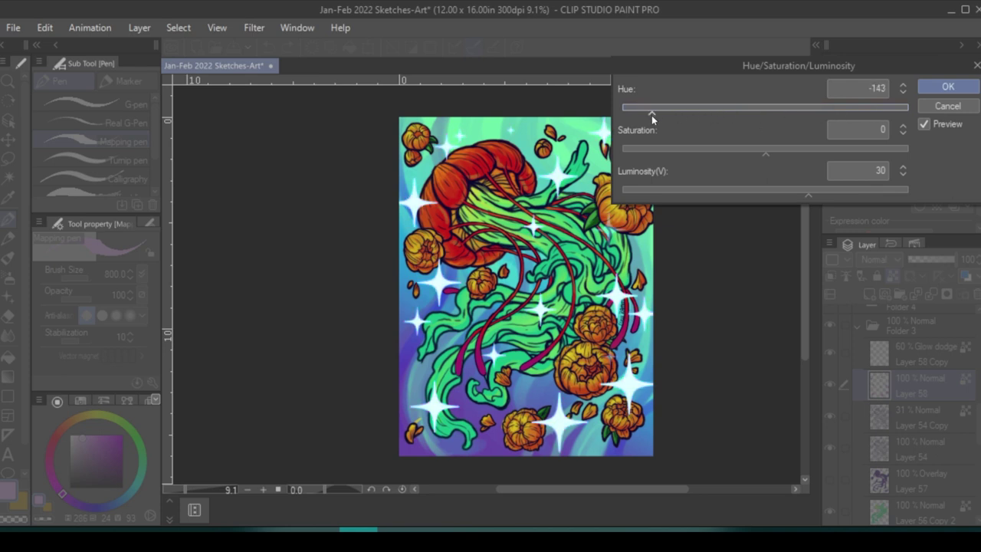
left_click(947, 86)
key("g")
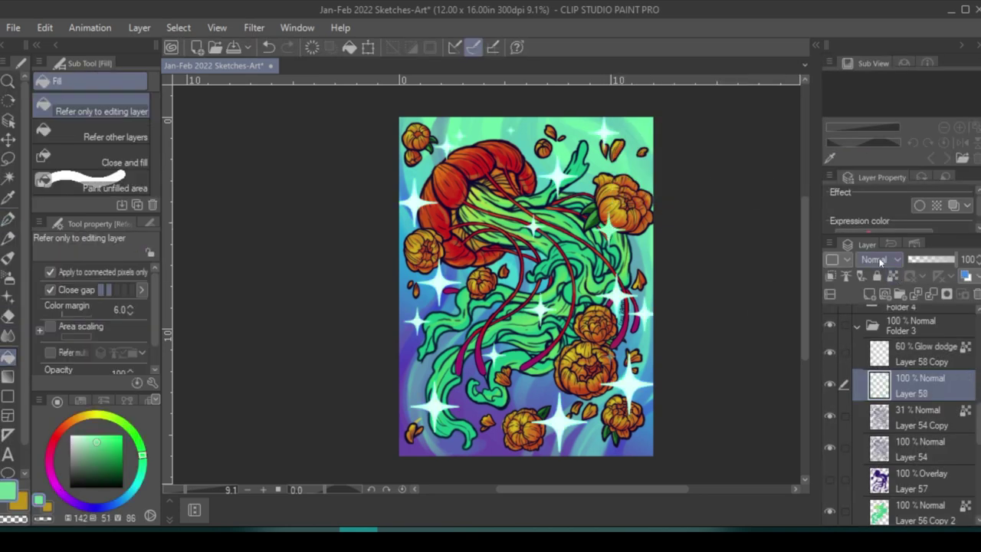
Erase the stray sparkle just under the large upper-right peony with the Rough eraser at size 1000
left_click(918, 354)
key("e")
left_click_drag(625, 205, 609, 226)
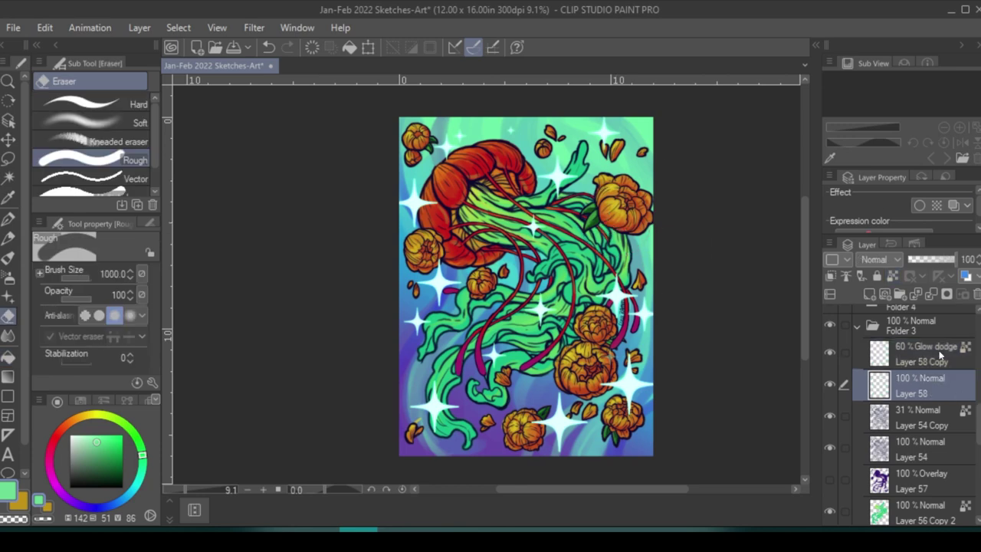
Lasso the sparkle below the ring's left-edge peony on both sparkle layers and move it slightly down
key("m")
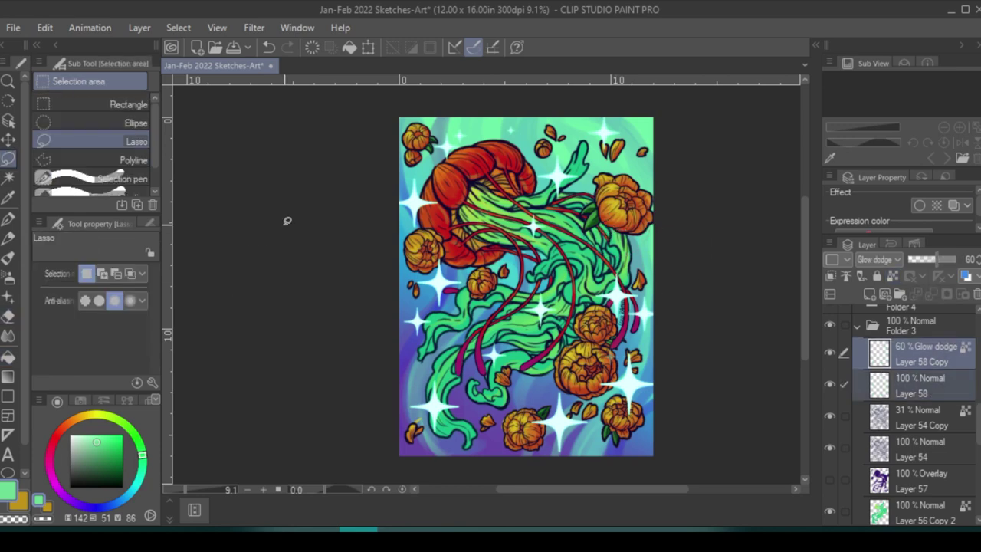
left_click_drag(448, 234, 440, 314)
key("ctrl+t")
key("Return")
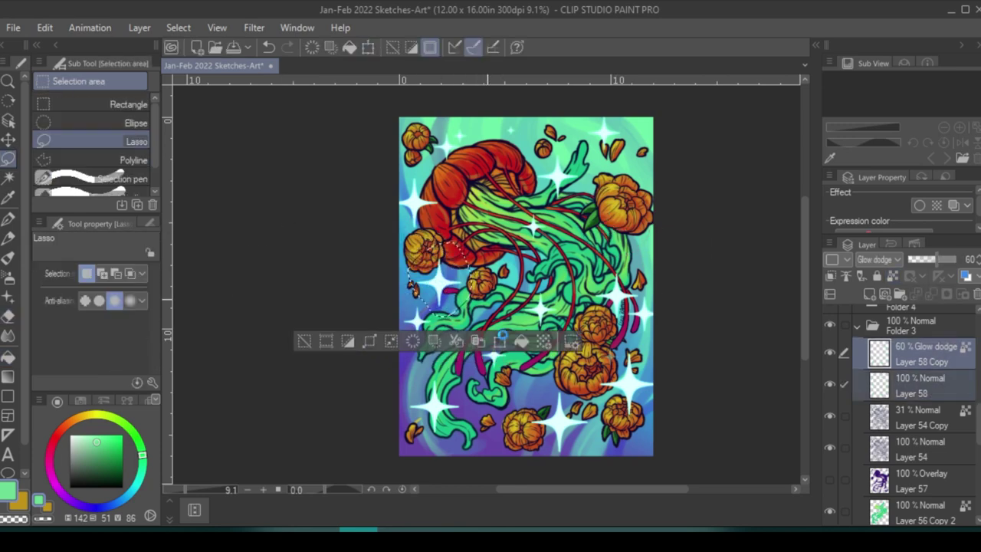
key("ctrl+t")
key("Return")
Move the sparkle by the right-hand tendrils up toward the canvas edge and the central hair sparkle to just below the large upper-right peony
left_click_drag(616, 218, 636, 279)
key("ctrl+t")
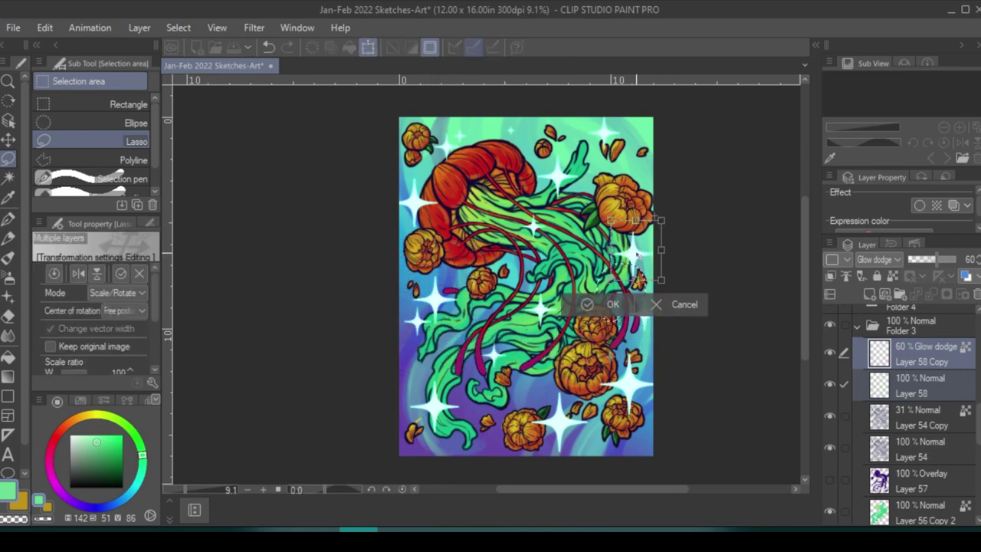
key("Return")
key("ctrl+t")
key("Return")
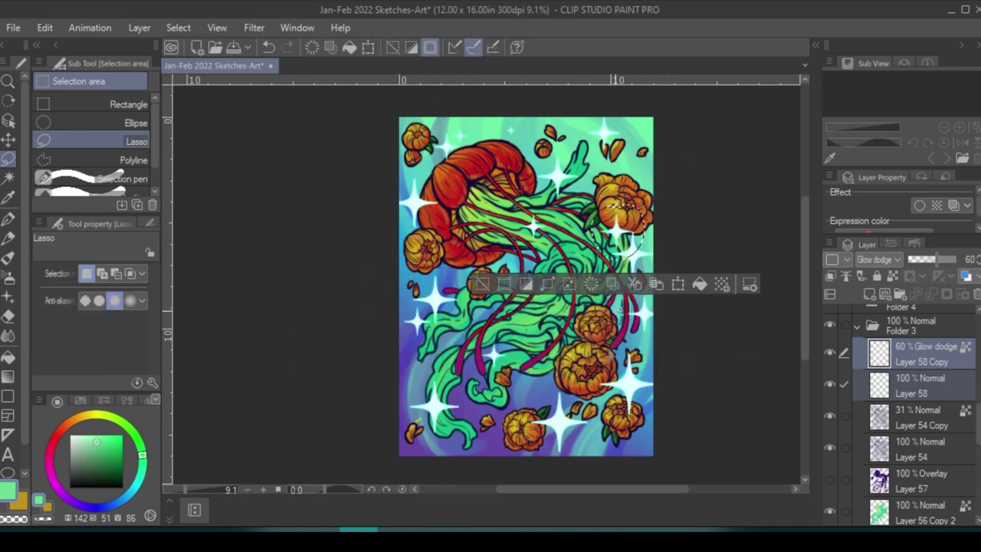
left_click(495, 277)
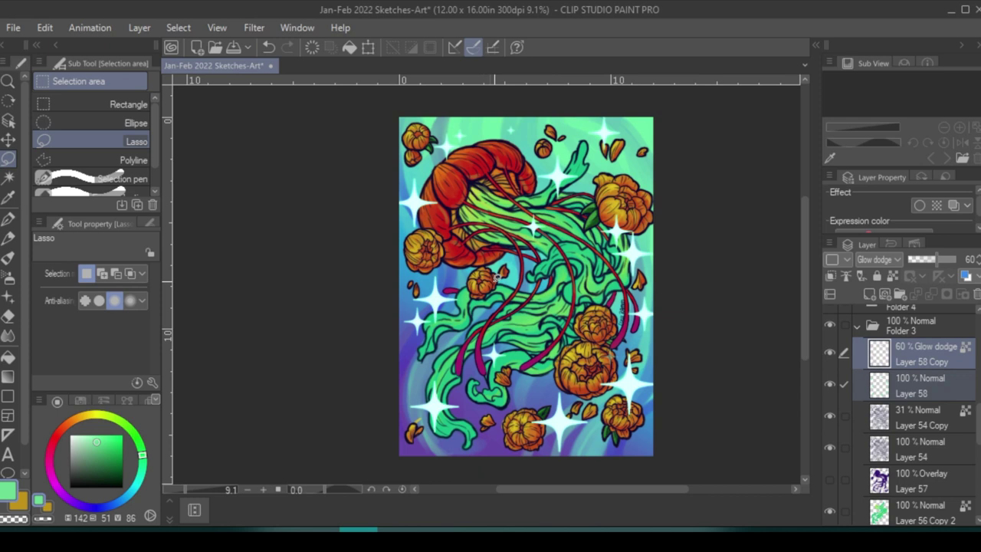
left_click_drag(495, 276, 483, 387)
left_click(484, 383)
key("ctrl+plus")
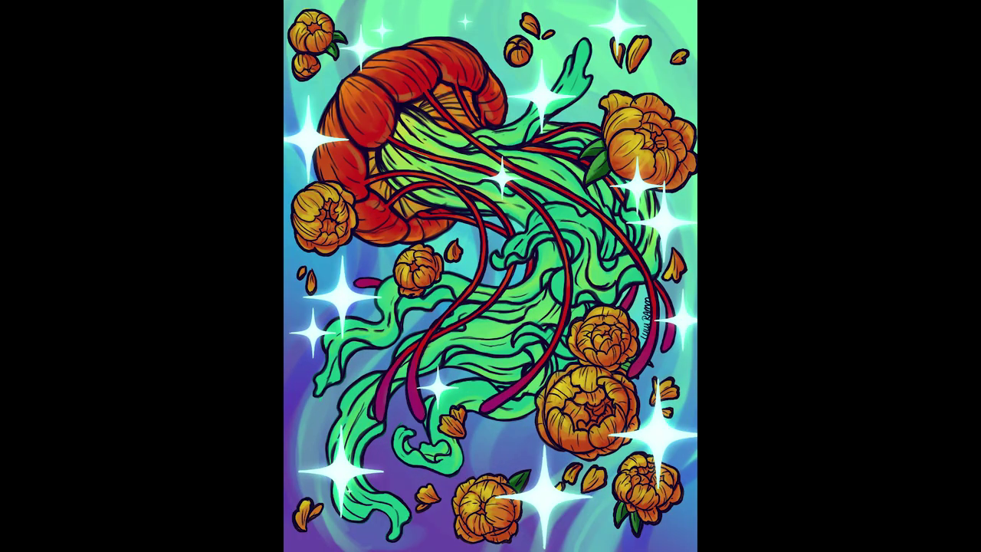